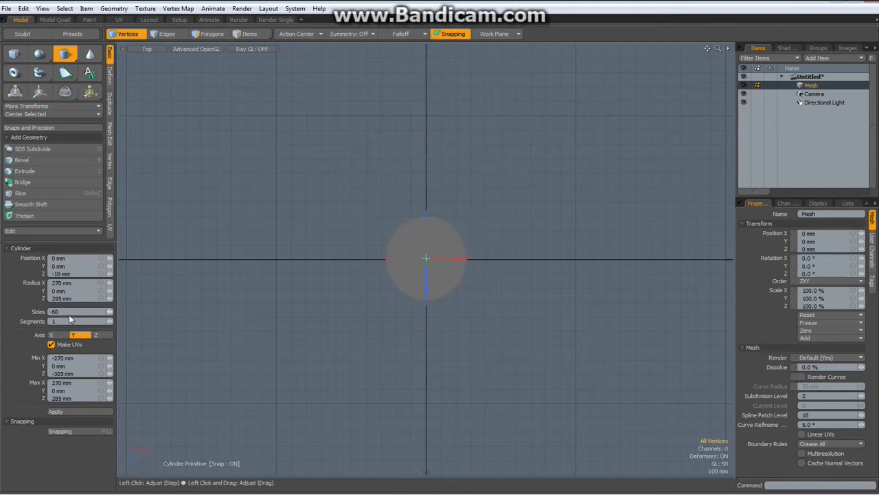
- Set the flat cylinder's X and Z radii to 222 mm, centre it at 0 mm, and finish the primitive
{"action": "left_click", "coordinate": [77, 284]}
{"action": "type", "text": "222"}
{"action": "left_click", "coordinate": [83, 298]}
{"action": "type", "text": "22"}
{"action": "left_click", "coordinate": [101, 274]}
{"action": "type", "text": "0"}
{"action": "key", "text": "Return"}
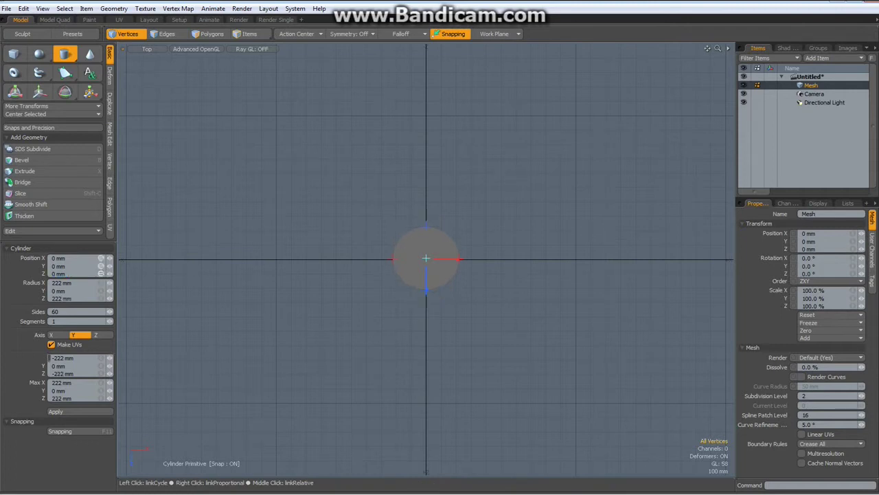
{"action": "key", "text": "space"}
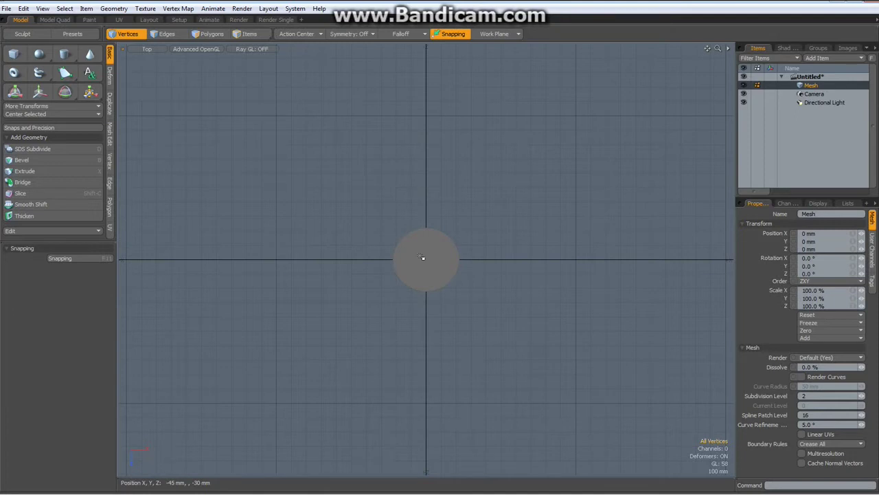
- Inset the disc polygon repeatedly with Bevel to form narrow concentric rings along the rim
{"action": "key", "text": "3"}
{"action": "scroll", "coordinate": [422, 258], "scroll_direction": "up", "scroll_amount": 3}
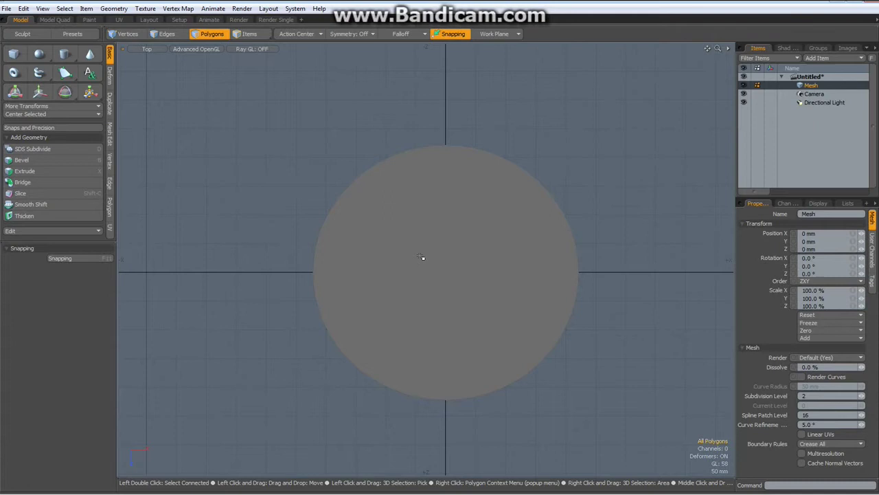
{"action": "left_click", "coordinate": [422, 257]}
{"action": "key", "text": "b"}
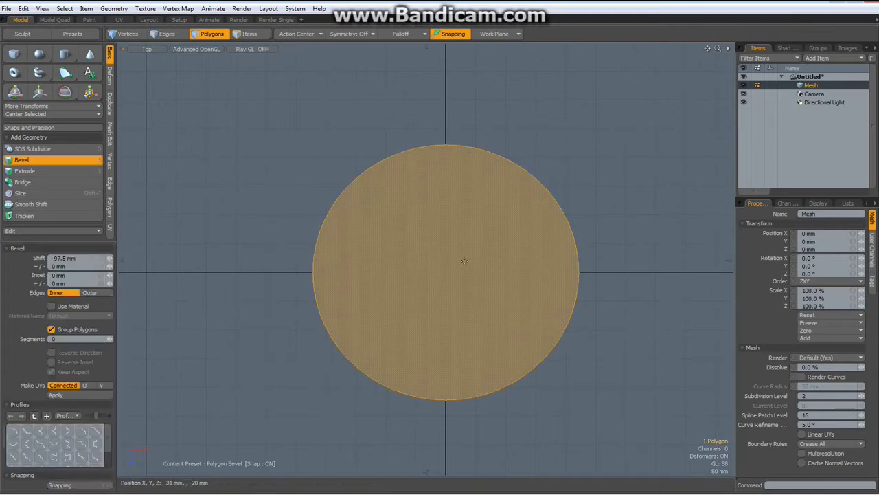
{"action": "left_click_drag", "start_coordinate": [504, 268], "coordinate": [509, 272]}
{"action": "left_click", "coordinate": [444, 229], "text": "shift"}
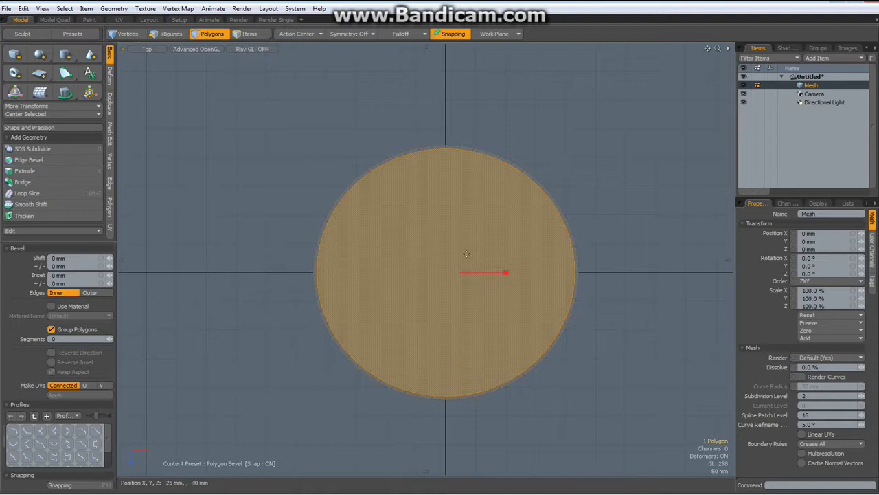
{"action": "left_click_drag", "start_coordinate": [505, 274], "coordinate": [509, 274]}
{"action": "key", "text": "space"}
{"action": "key", "text": "b"}
{"action": "key", "text": "space"}
- Bevel the inner polygon with a 142.8 mm inset to define the hub, and add a 4.8 mm inset inside it
{"action": "key", "text": "b"}
{"action": "left_click_drag", "start_coordinate": [506, 273], "coordinate": [385, 260]}
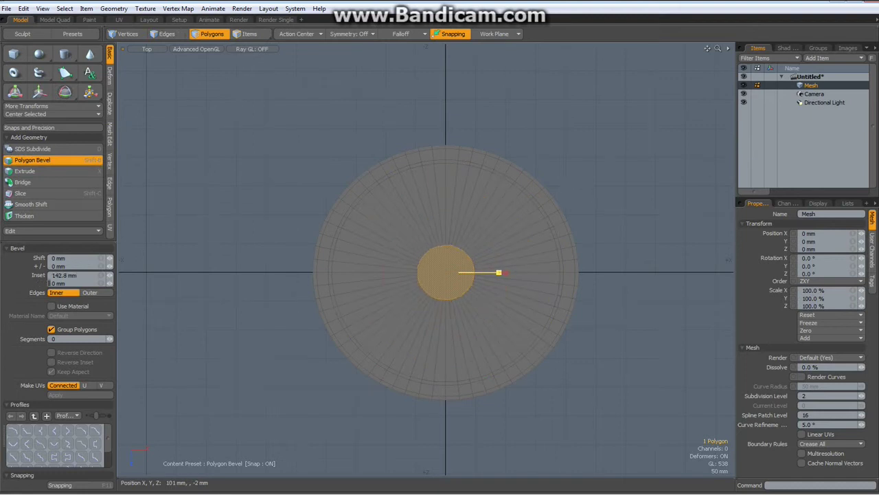
{"action": "key", "text": "space"}
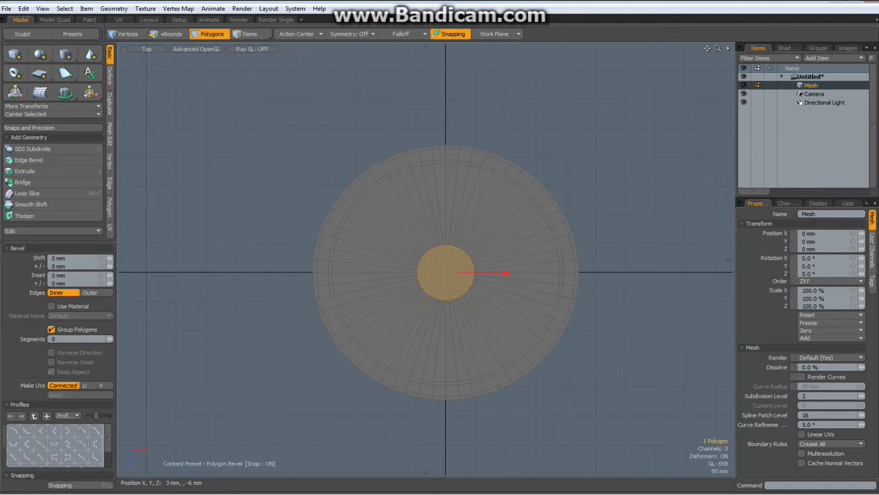
{"action": "key", "text": "b"}
{"action": "left_click_drag", "start_coordinate": [508, 273], "coordinate": [503, 273]}
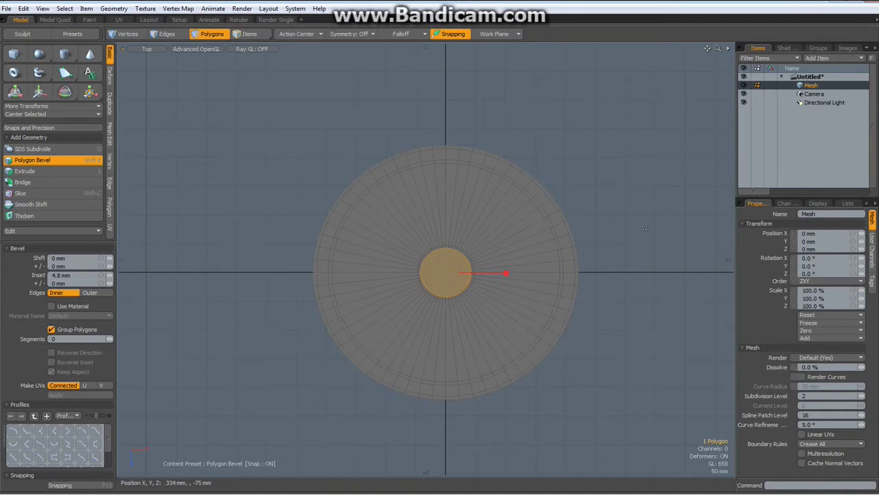
{"action": "key", "text": "space"}
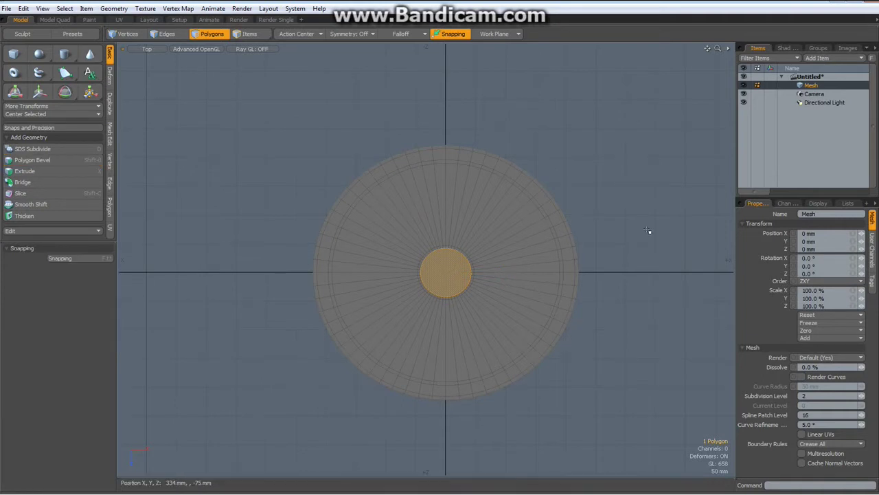
- Delete five groups of nine adjacent wedge polygons between hub and rim, leaving five evenly spaced three-polygon spokes
{"action": "scroll", "coordinate": [450, 209], "scroll_direction": "up", "scroll_amount": 2}
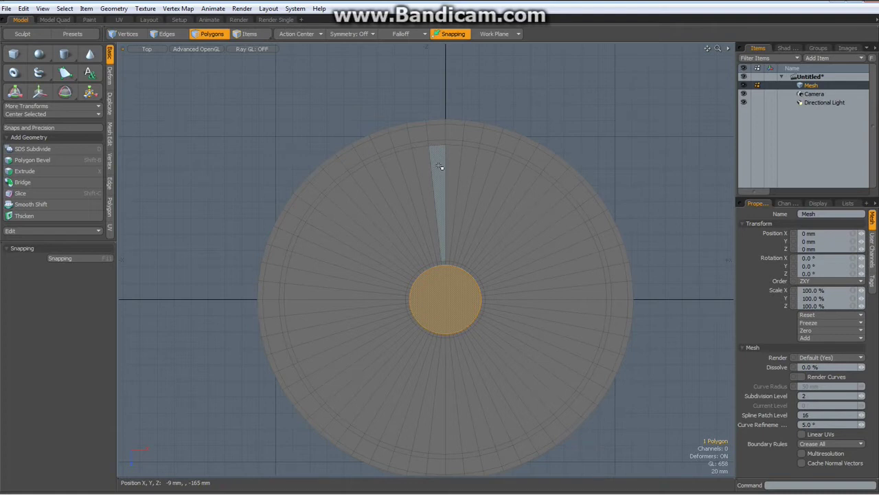
{"action": "left_click", "coordinate": [441, 167]}
{"action": "left_click_drag", "start_coordinate": [445, 170], "coordinate": [536, 212]}
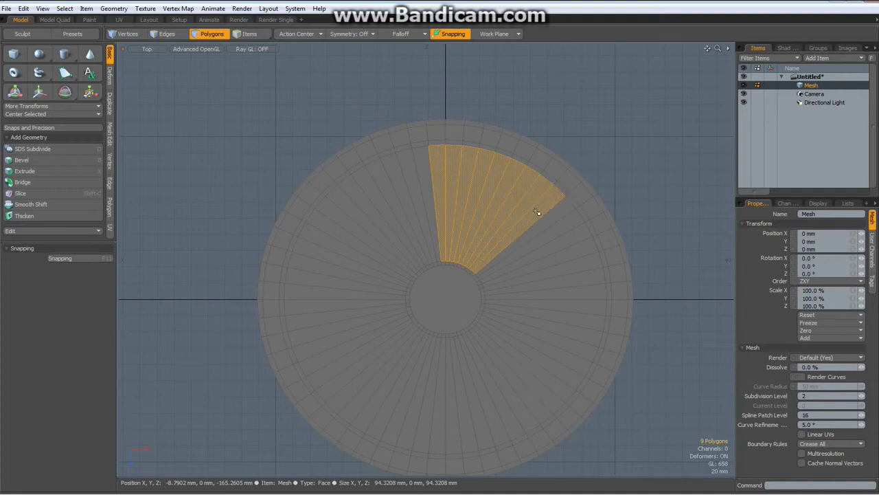
{"action": "key", "text": "Delete"}
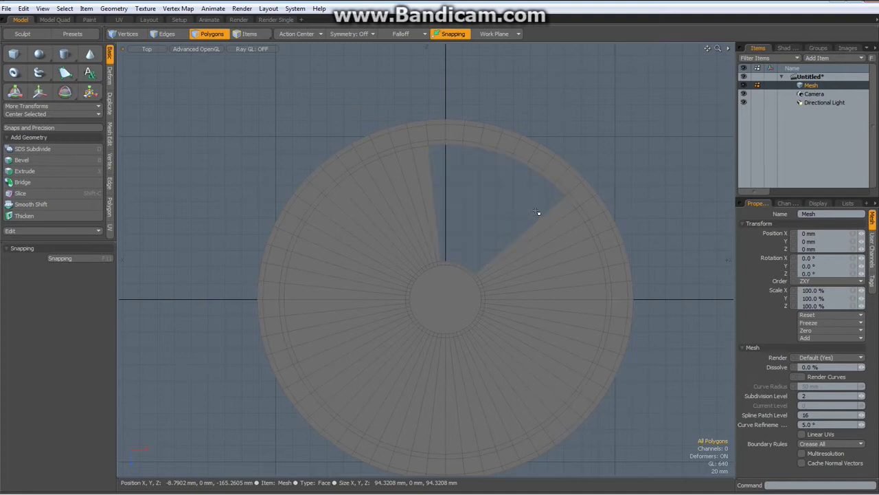
{"action": "mouse_move", "coordinate": [582, 255]}
{"action": "left_mouse_down"}
{"action": "mouse_move", "coordinate": [589, 321]}
{"action": "mouse_move", "coordinate": [577, 364]}
{"action": "left_mouse_up"}
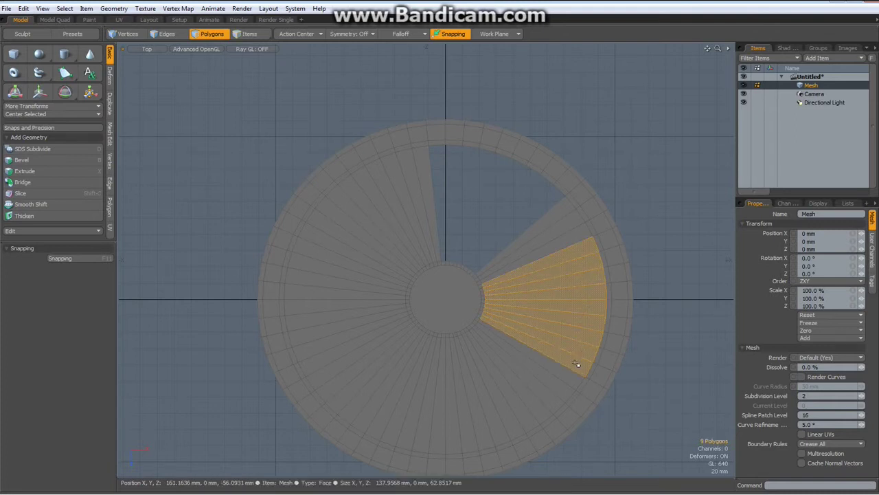
{"action": "key", "text": "Delete"}
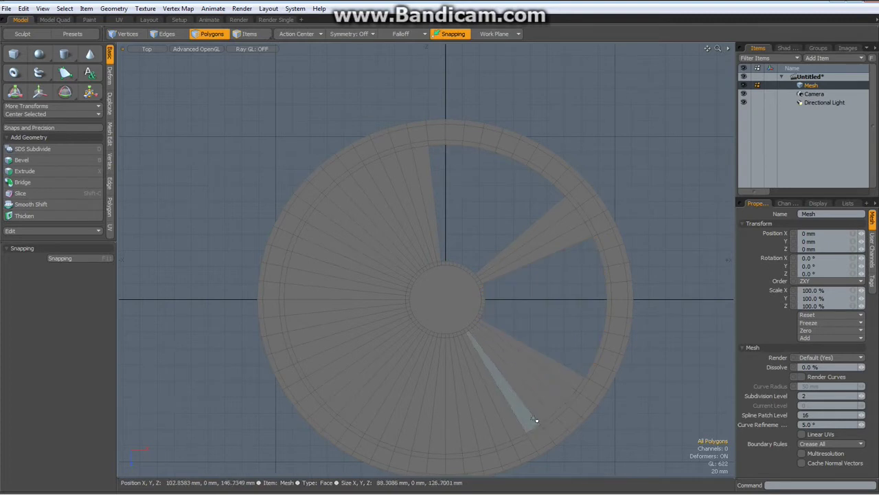
{"action": "mouse_move", "coordinate": [543, 414]}
{"action": "left_mouse_down"}
{"action": "mouse_move", "coordinate": [474, 444]}
{"action": "mouse_move", "coordinate": [430, 445]}
{"action": "left_mouse_up"}
{"action": "key", "text": "Delete"}
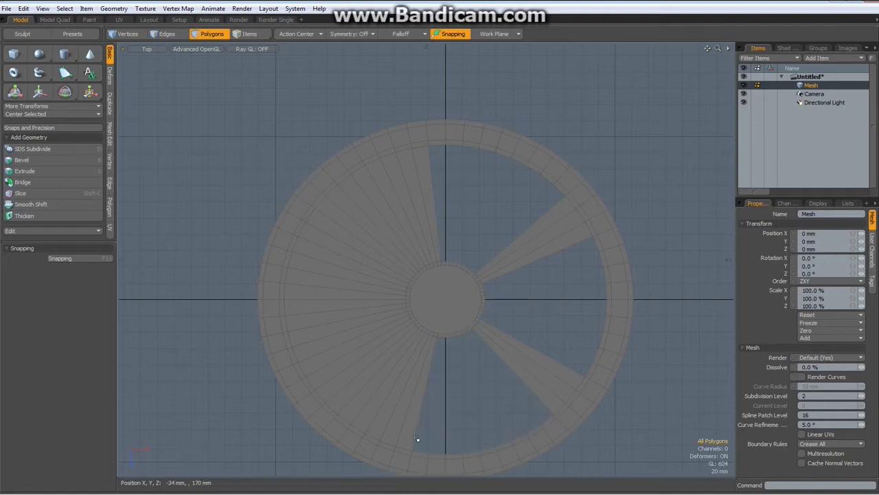
{"action": "mouse_move", "coordinate": [368, 420]}
{"action": "left_mouse_down"}
{"action": "mouse_move", "coordinate": [323, 369]}
{"action": "mouse_move", "coordinate": [317, 323]}
{"action": "left_mouse_up"}
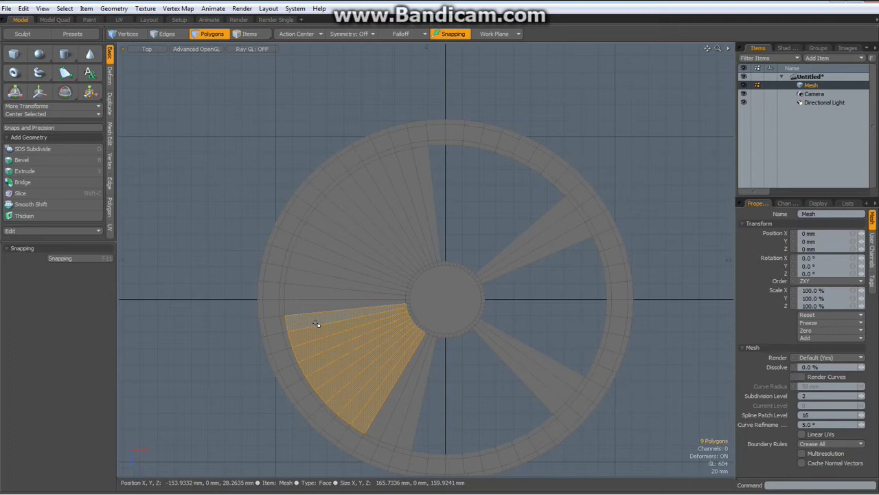
{"action": "key", "text": "Delete"}
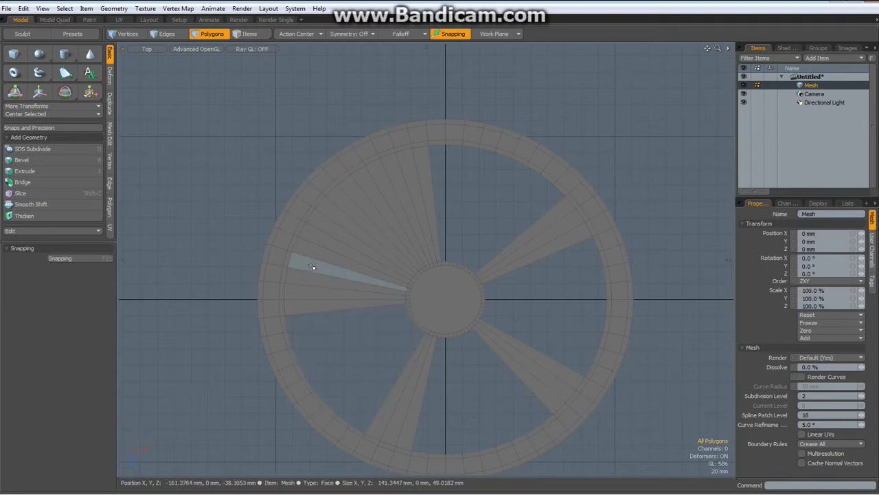
{"action": "left_click_drag", "start_coordinate": [314, 263], "coordinate": [385, 182]}
{"action": "key", "text": "Delete"}
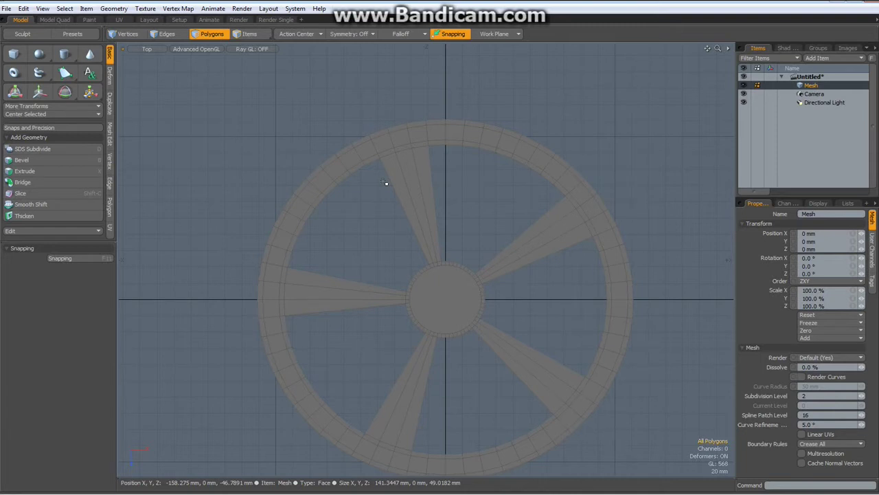
- Loop-slice across all five spokes near the rim with a single slice in Free mode at 93.5 %
{"action": "key", "text": "2"}
{"action": "mouse_move", "coordinate": [327, 315]}
{"action": "left_mouse_down"}
{"action": "mouse_move", "coordinate": [444, 175]}
{"action": "mouse_move", "coordinate": [546, 327]}
{"action": "mouse_move", "coordinate": [388, 390]}
{"action": "mouse_move", "coordinate": [351, 364]}
{"action": "left_mouse_up"}
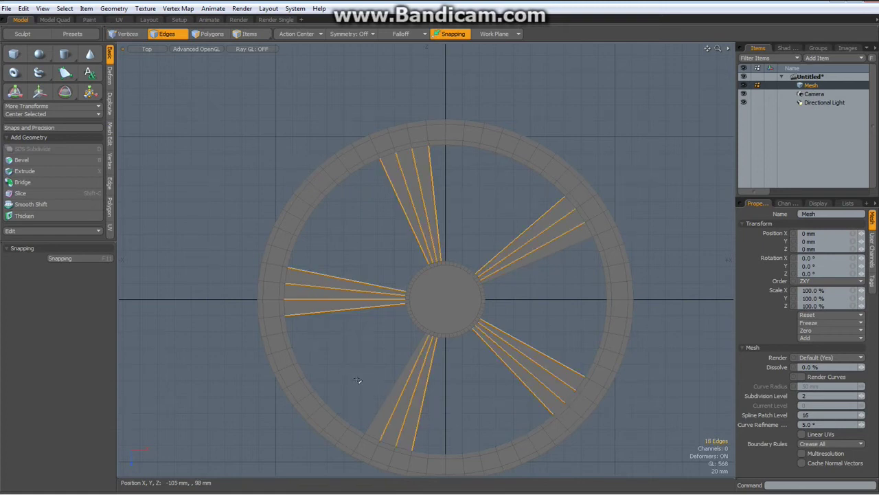
{"action": "key", "text": "alt+c"}
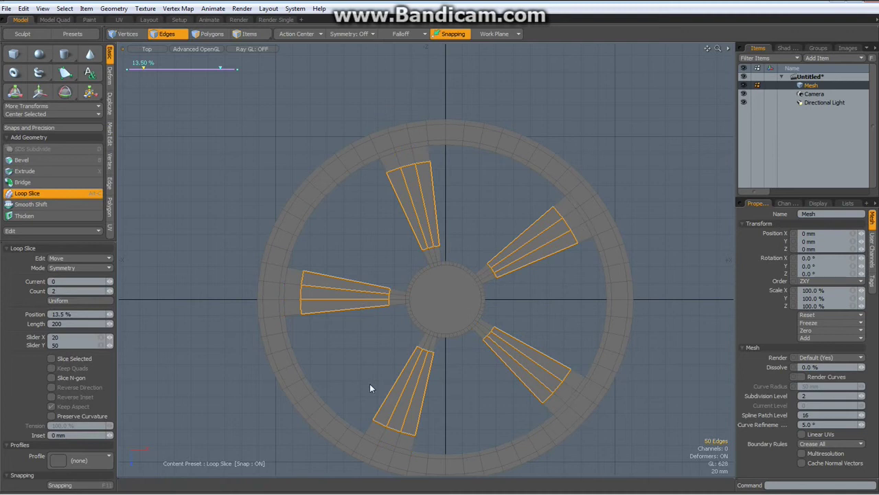
{"action": "left_click", "coordinate": [109, 293]}
{"action": "left_click", "coordinate": [108, 268]}
{"action": "left_click", "coordinate": [116, 255]}
{"action": "left_click_drag", "start_coordinate": [353, 231], "coordinate": [400, 233]}
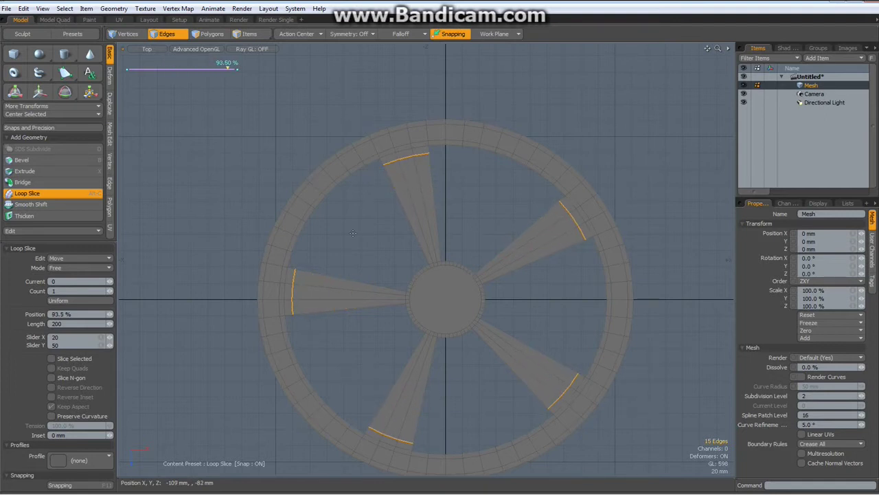
{"action": "key", "text": "space"}
- Set the action center to Local and scale the new spoke edges to 39 % in X to narrow the spokes
{"action": "left_click", "coordinate": [294, 33]}
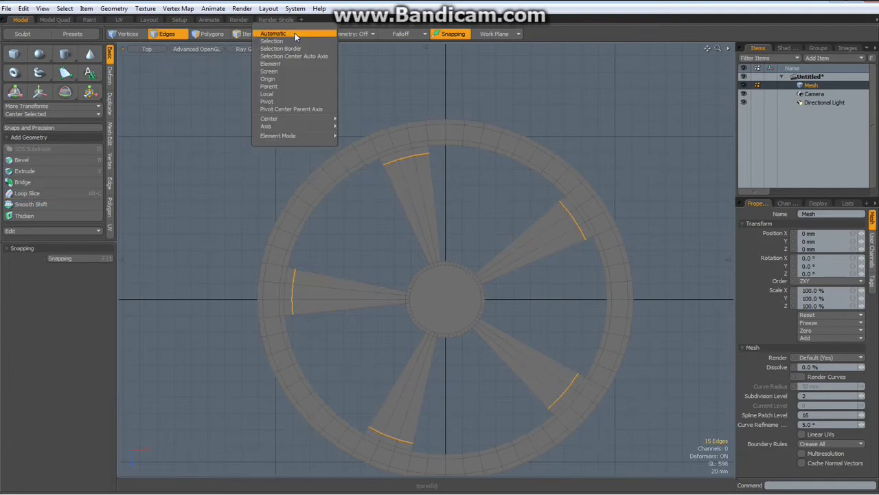
{"action": "left_click", "coordinate": [284, 94]}
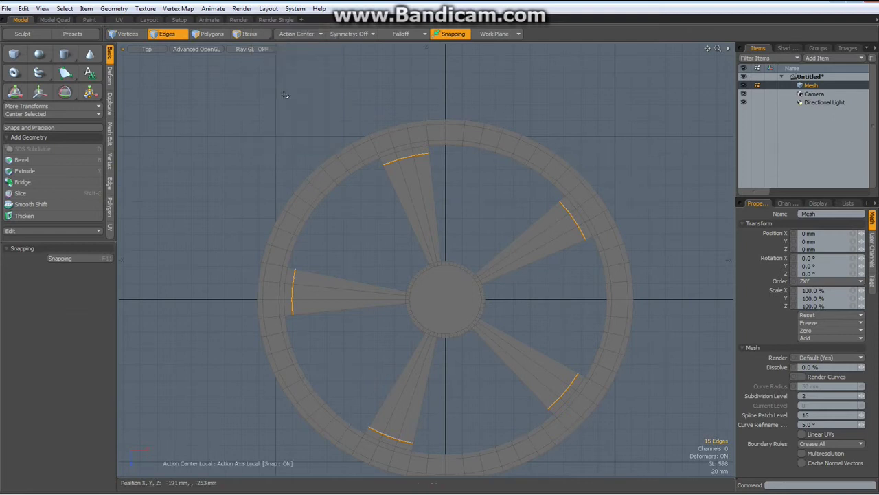
{"action": "key", "text": "r"}
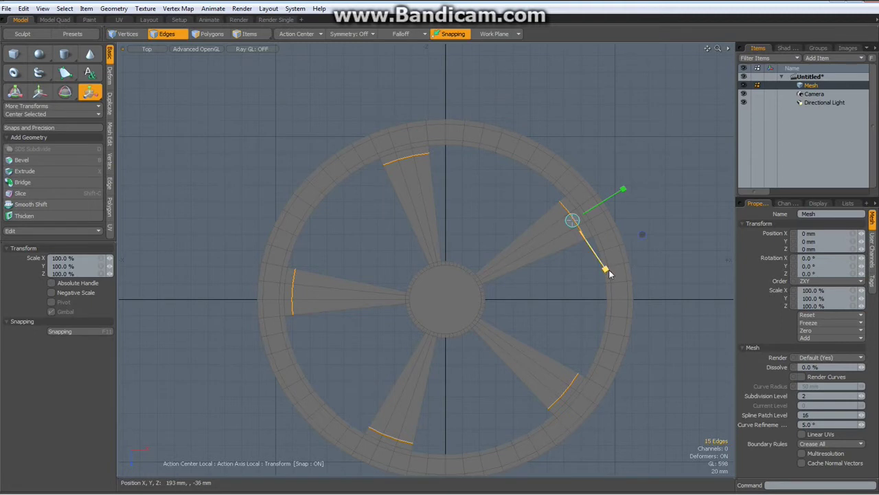
{"action": "left_click_drag", "start_coordinate": [605, 270], "coordinate": [586, 242]}
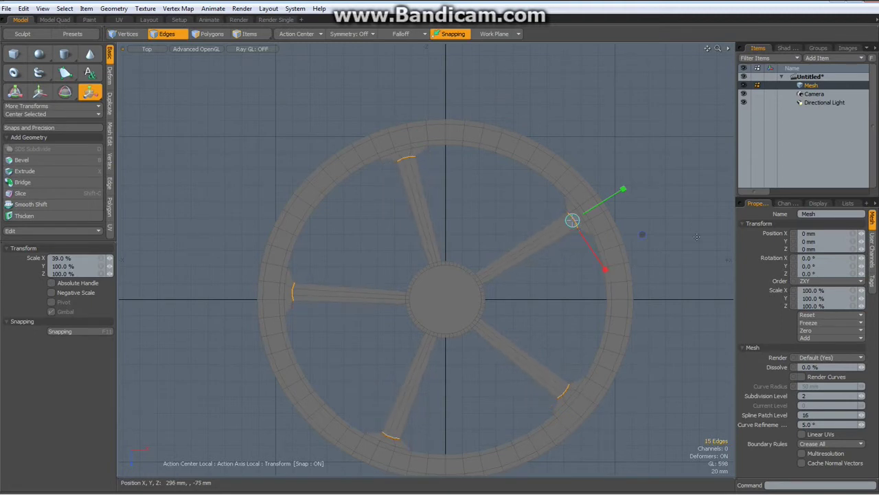
{"action": "key", "text": "space"}
{"action": "left_click", "coordinate": [703, 210]}
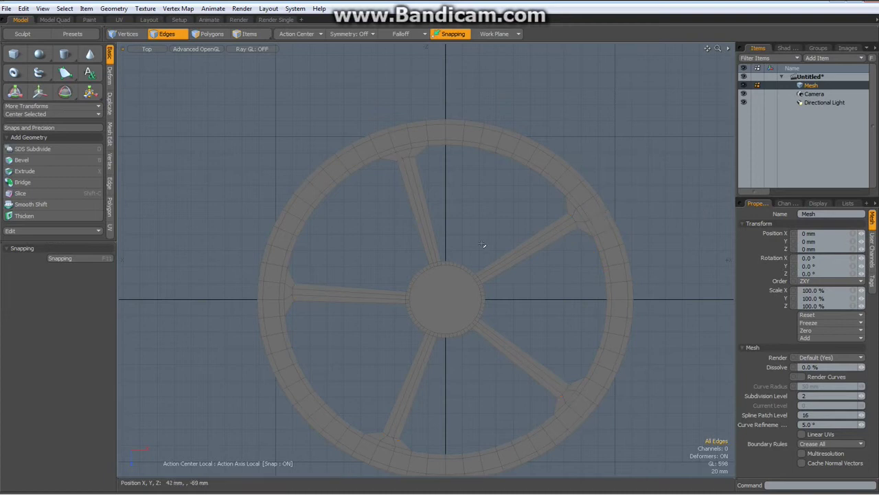
- Loop-slice the narrowed spokes with two Uniform slices across their length, and clear the edge selection
{"action": "mouse_move", "coordinate": [388, 223]}
{"action": "left_mouse_down"}
{"action": "mouse_move", "coordinate": [463, 215]}
{"action": "mouse_move", "coordinate": [534, 320]}
{"action": "mouse_move", "coordinate": [403, 430]}
{"action": "mouse_move", "coordinate": [351, 272]}
{"action": "left_mouse_up"}
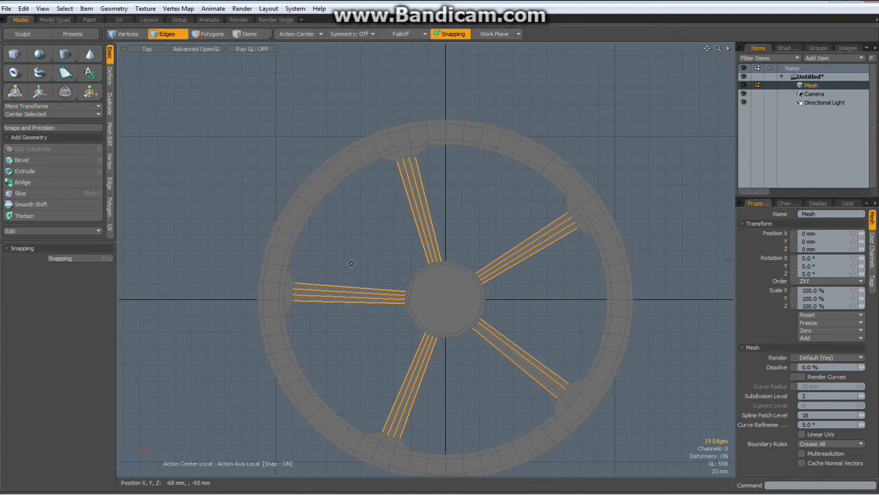
{"action": "key", "text": "alt+c"}
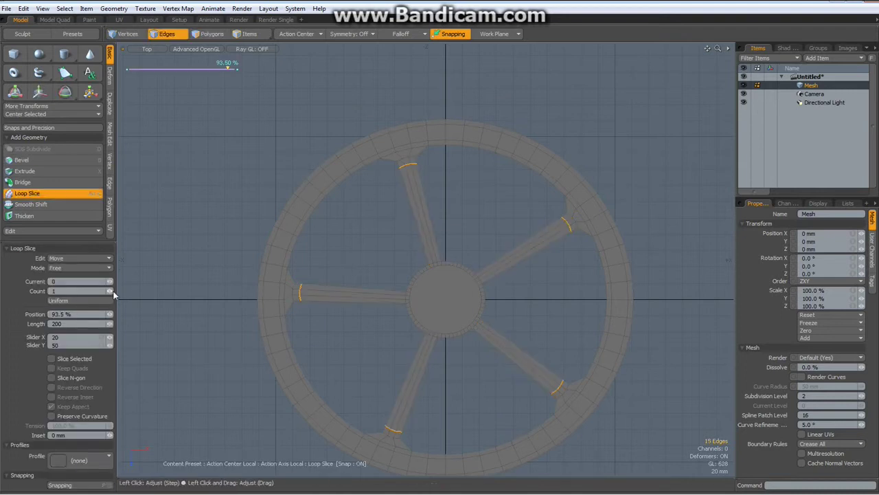
{"action": "left_click", "coordinate": [110, 292]}
{"action": "left_click", "coordinate": [107, 268]}
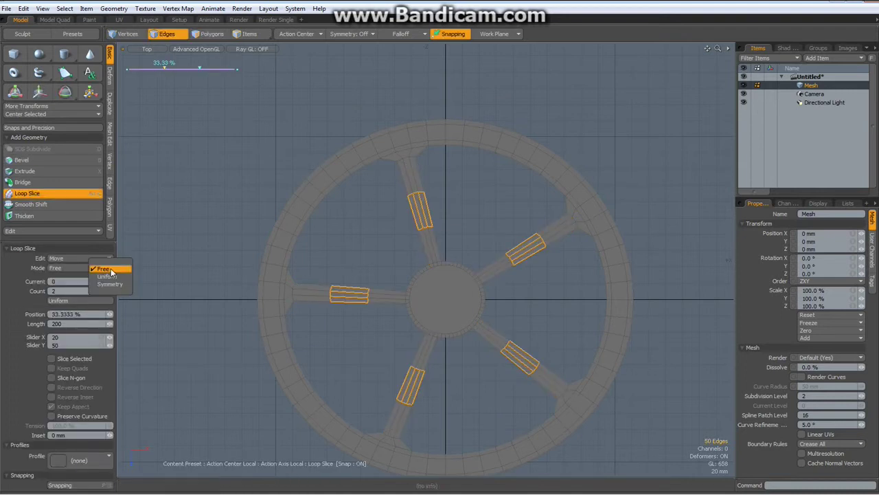
{"action": "left_click", "coordinate": [110, 276]}
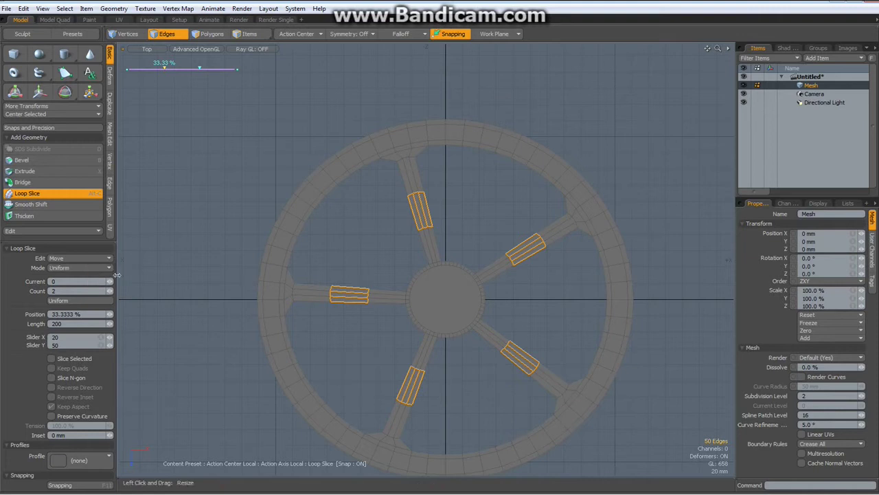
{"action": "key", "text": "space"}
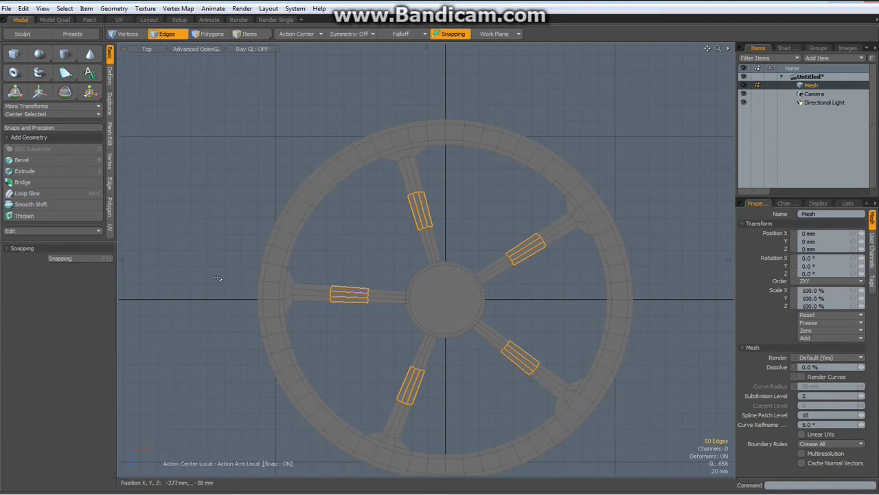
{"action": "left_click", "coordinate": [198, 198]}
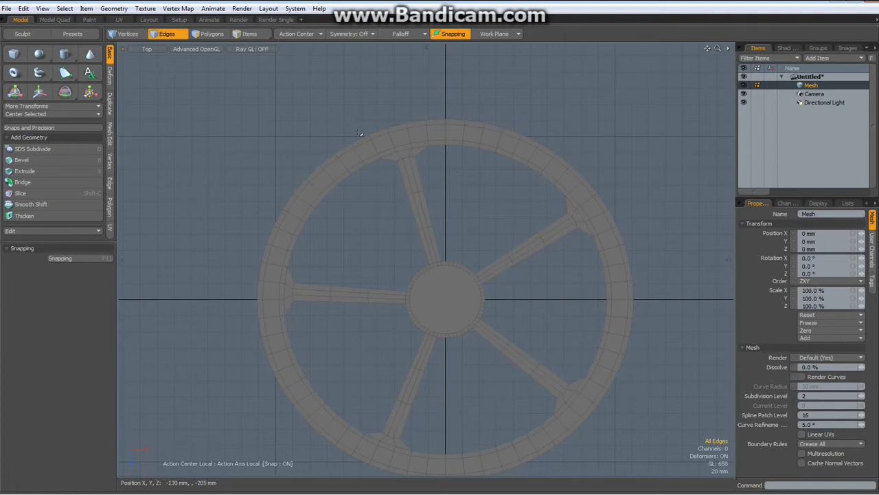
- Edge Extend every second edge around the outer rim and scale the extended edges to 112.5 % in X and Z with the Automatic action center
{"action": "left_click", "coordinate": [397, 126]}
{"action": "left_click", "coordinate": [437, 120], "text": "shift"}
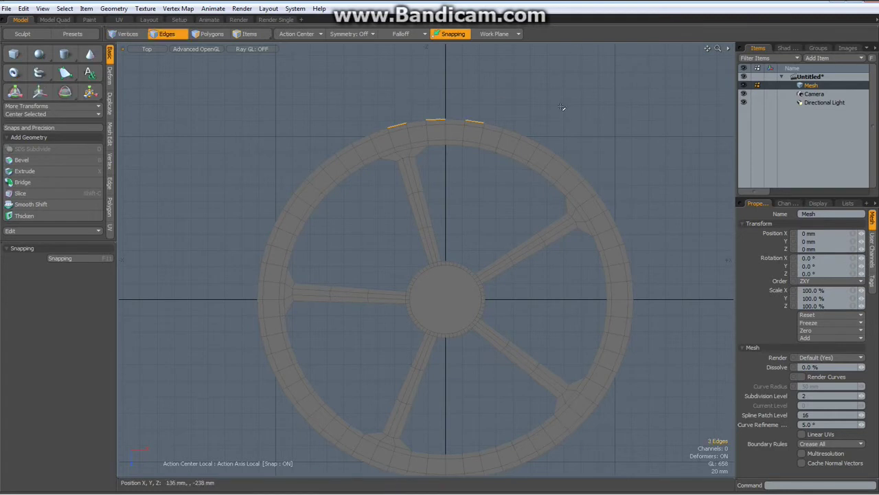
{"action": "key", "text": "Up"}
{"action": "key", "text": "Up"}
{"action": "key", "text": "Up"}
{"action": "key", "text": "Up"}
{"action": "key", "text": "Up"}
{"action": "key", "text": "Up"}
{"action": "key", "text": "Up"}
{"action": "key", "text": "Up"}
{"action": "key", "text": "Up"}
{"action": "key", "text": "Up"}
{"action": "key", "text": "Up"}
{"action": "key", "text": "Up"}
{"action": "key", "text": "Up"}
{"action": "key", "text": "Up"}
{"action": "key", "text": "Up"}
{"action": "key", "text": "Up"}
{"action": "key", "text": "Up"}
{"action": "key", "text": "Up"}
{"action": "key", "text": "Up"}
{"action": "key", "text": "Up"}
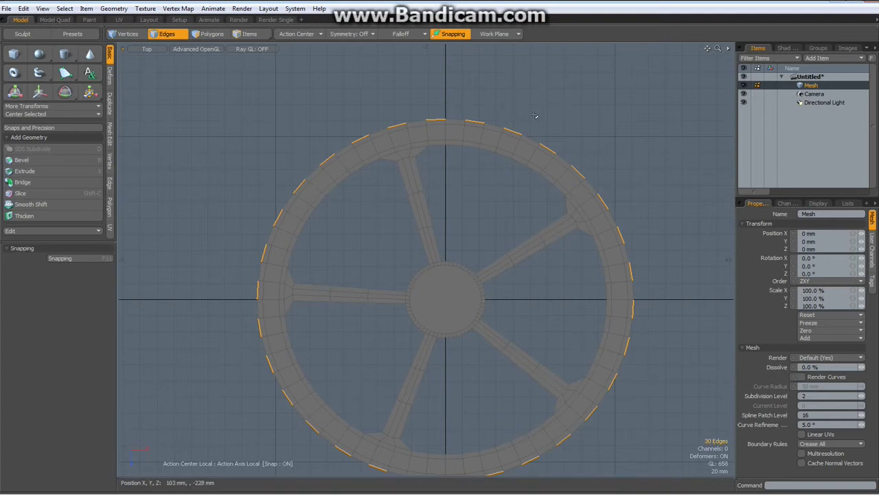
{"action": "key", "text": "z"}
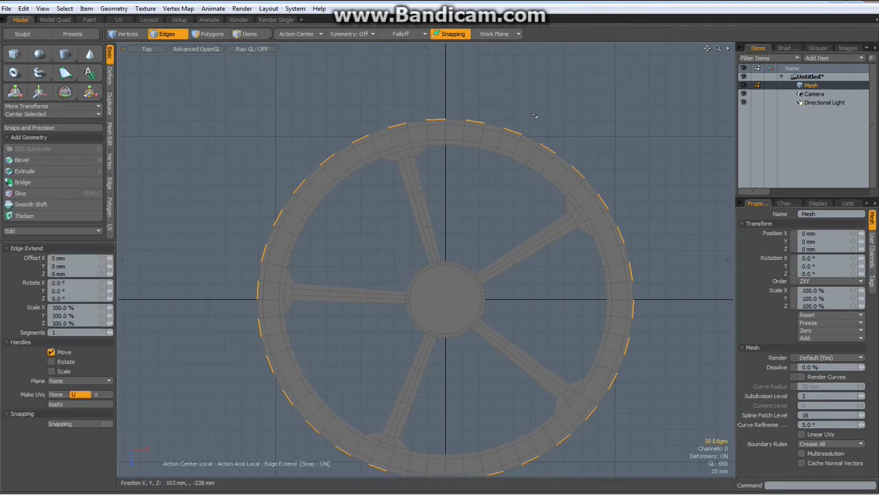
{"action": "left_click", "coordinate": [552, 114]}
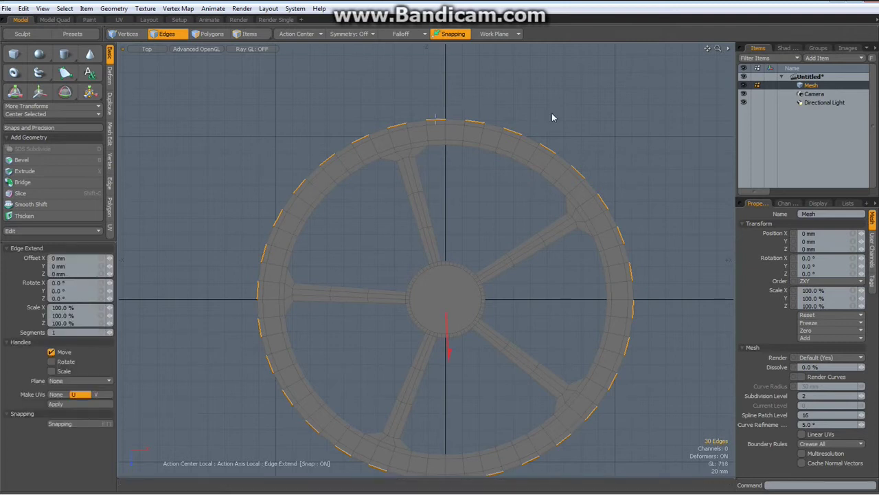
{"action": "key", "text": "r"}
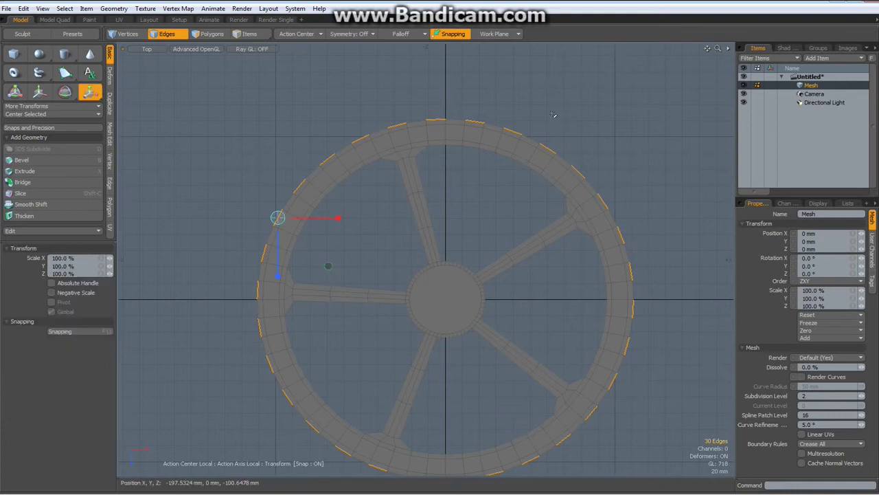
{"action": "left_click", "coordinate": [297, 33]}
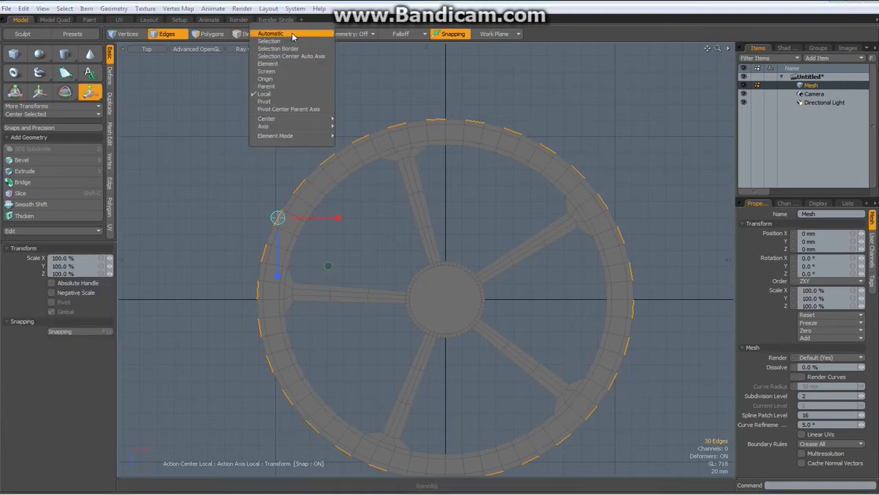
{"action": "left_click", "coordinate": [292, 35]}
{"action": "left_click_drag", "start_coordinate": [496, 348], "coordinate": [529, 349]}
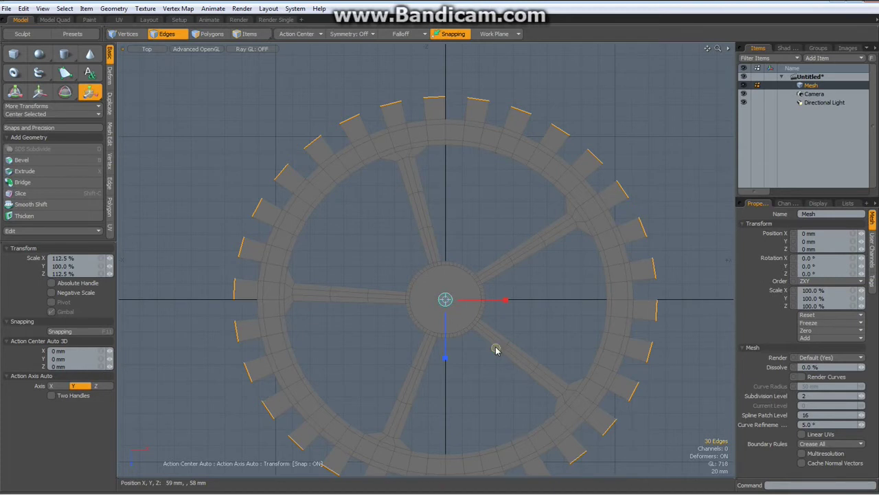
- Set the action center to Local and scale the tooth tip edges to 61.5 % in Y to taper the teeth
{"action": "left_click", "coordinate": [303, 33]}
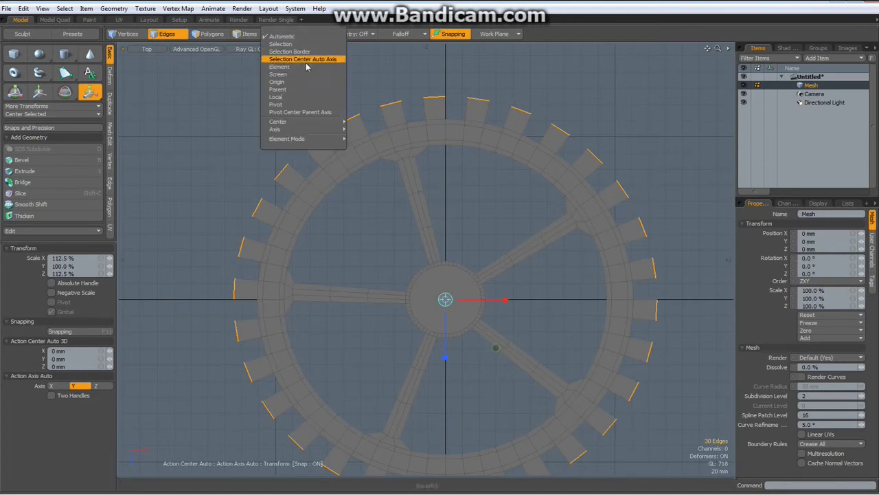
{"action": "left_click", "coordinate": [276, 97]}
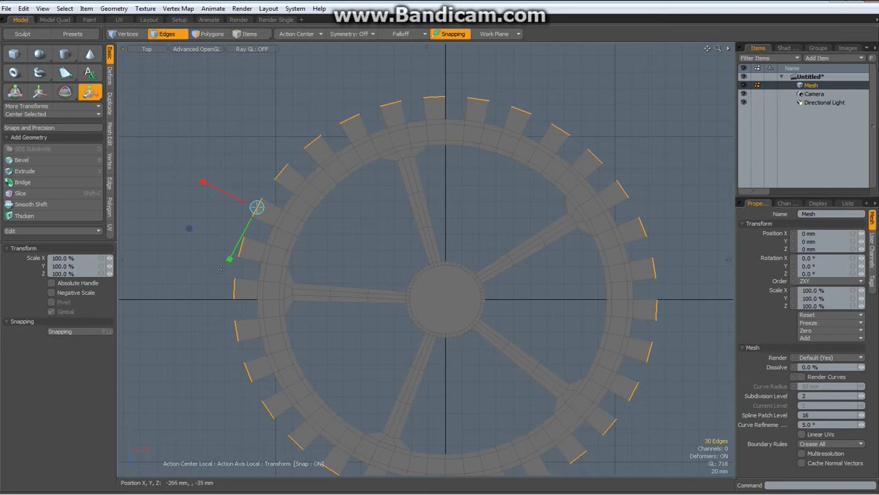
{"action": "left_click_drag", "start_coordinate": [230, 259], "coordinate": [240, 239]}
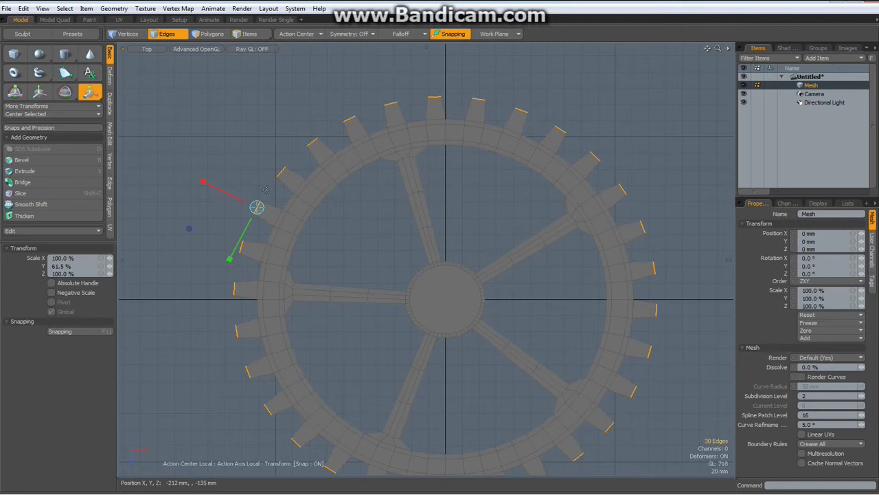
{"action": "key", "text": "space"}
- Select the outer rim edges between the teeth and scale them down in local Y to widen the tooth bases
{"action": "left_click", "coordinate": [287, 200]}
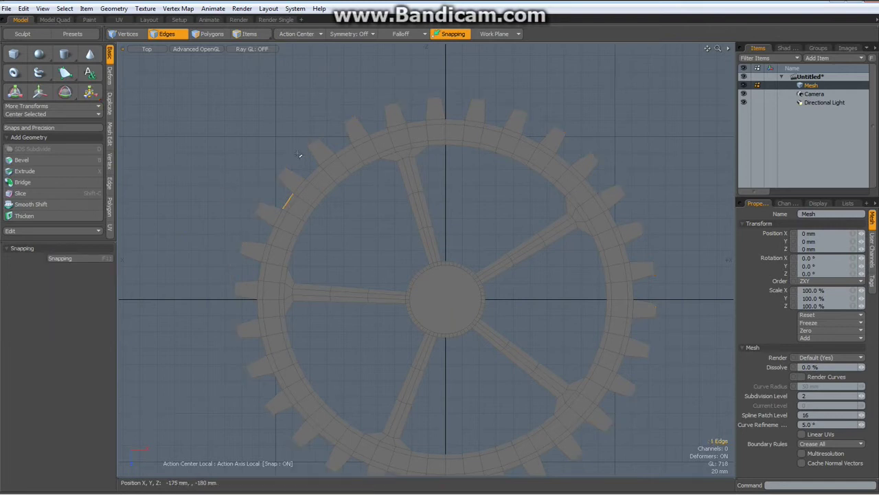
{"action": "left_click", "coordinate": [313, 173], "text": "shift"}
{"action": "key", "text": "Up"}
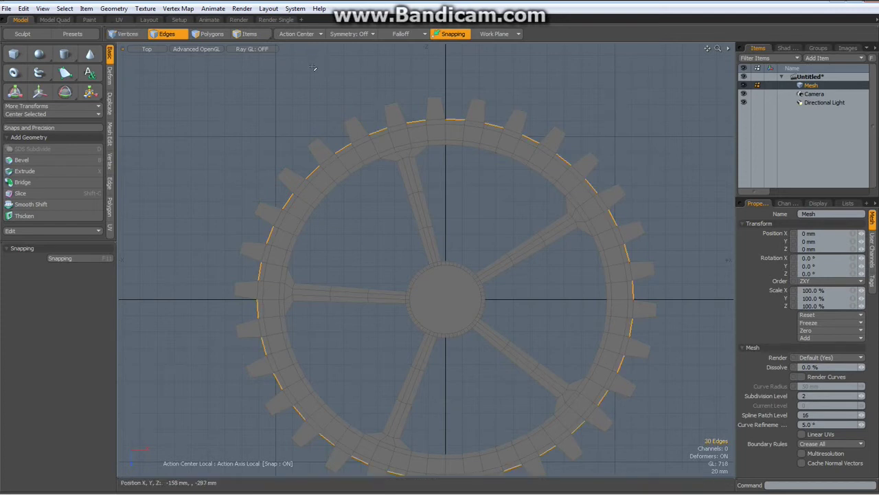
{"action": "key", "text": "r"}
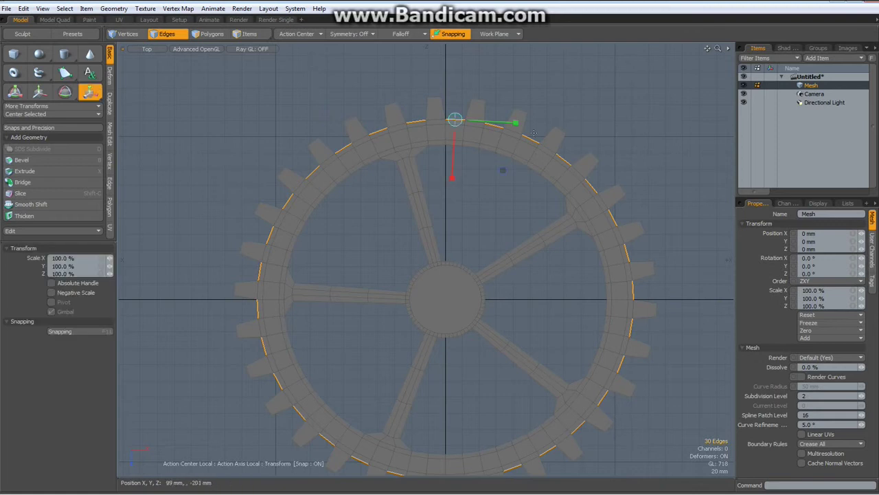
{"action": "left_click_drag", "start_coordinate": [515, 122], "coordinate": [498, 123]}
{"action": "key", "text": "space"}
{"action": "left_click", "coordinate": [654, 110]}
- Select all the tooth tip edges and move them -11 mm in local Z in the Perspective view
{"action": "left_click", "coordinate": [392, 106]}
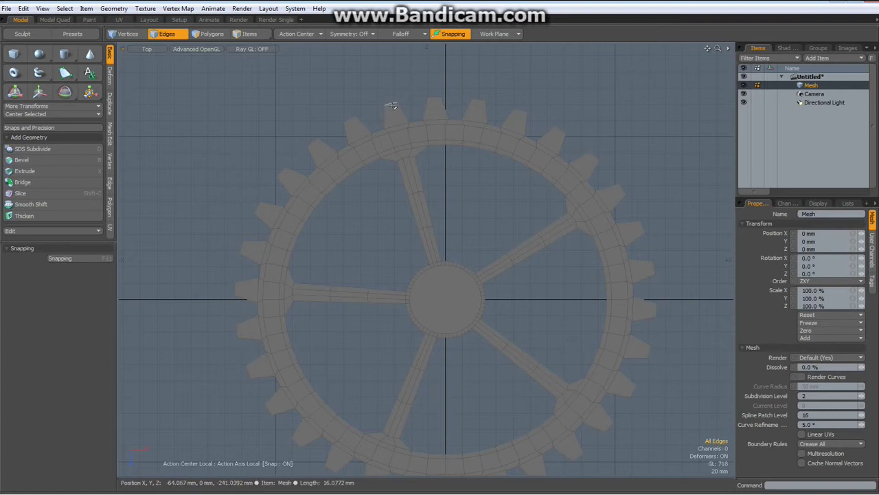
{"action": "left_click", "coordinate": [440, 99], "text": "shift"}
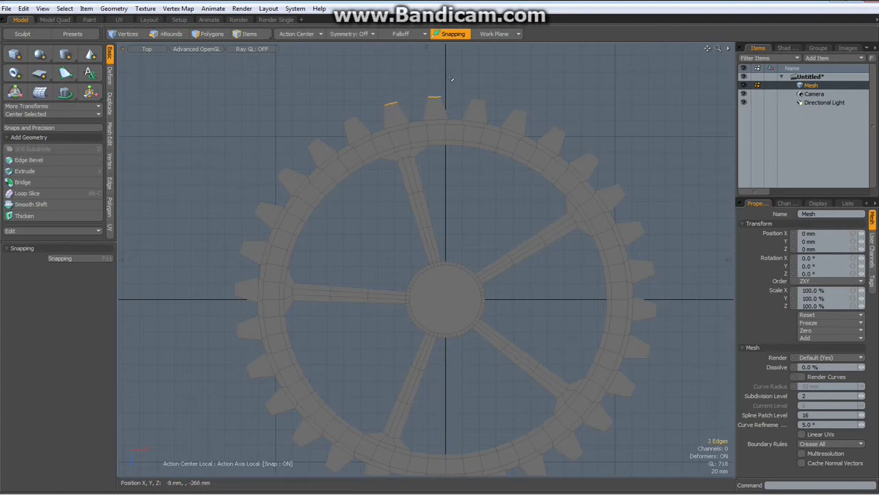
{"action": "key", "text": "Up"}
{"action": "key", "text": "Up"}
{"action": "key", "text": "Up"}
{"action": "key", "text": "Up"}
{"action": "key", "text": "Up"}
{"action": "key", "text": "Up"}
{"action": "key", "text": "Up"}
{"action": "key", "text": "Up"}
{"action": "key", "text": "Up"}
{"action": "key", "text": "Up"}
{"action": "key", "text": "Up"}
{"action": "key", "text": "Up"}
{"action": "key", "text": "Up"}
{"action": "key", "text": "Up"}
{"action": "key", "text": "Up"}
{"action": "key", "text": "Up"}
{"action": "key", "text": "Up"}
{"action": "key", "text": "Up"}
{"action": "key", "text": "Up"}
{"action": "key", "text": "Up"}
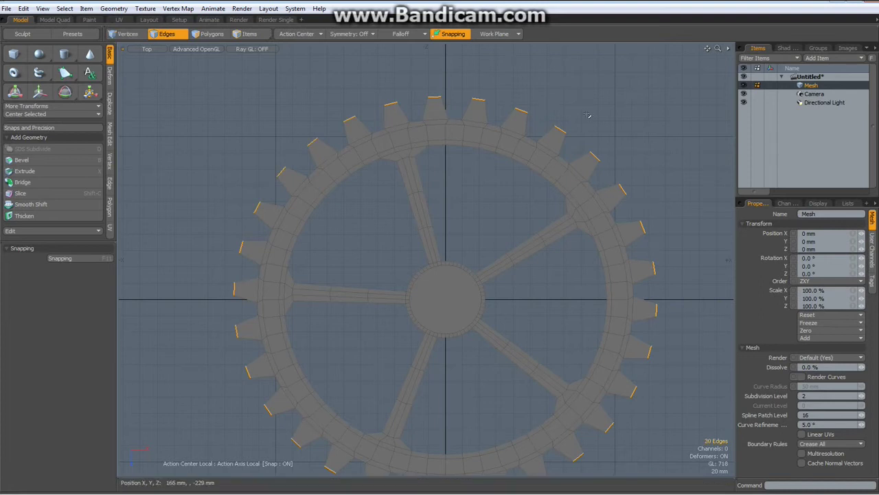
{"action": "key", "text": "ctrl+space"}
{"action": "left_click", "coordinate": [611, 101]}
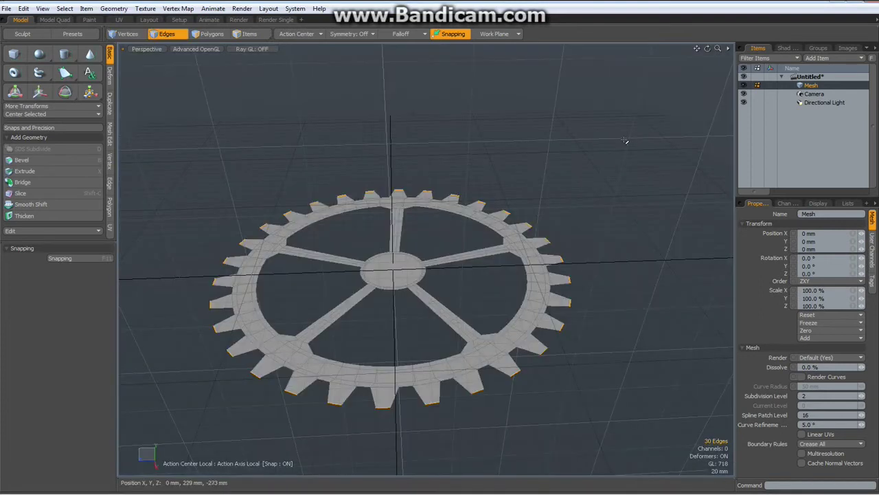
{"action": "key", "text": "w"}
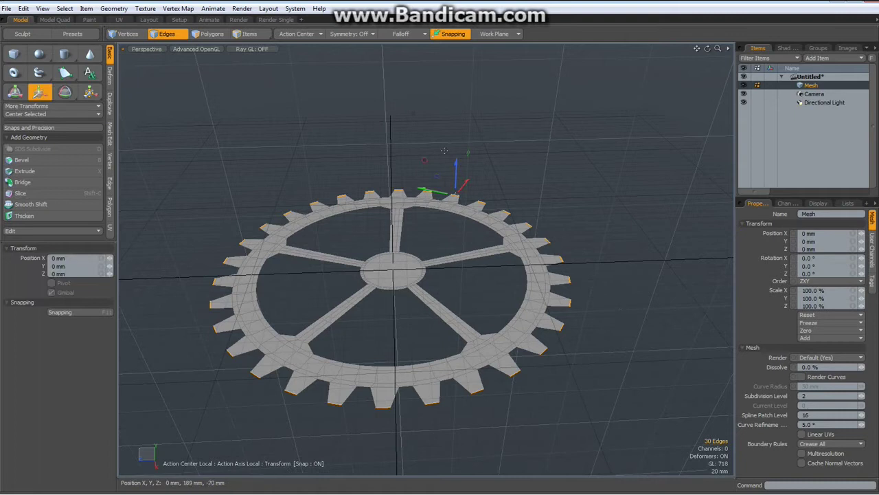
{"action": "left_click_drag", "start_coordinate": [455, 175], "coordinate": [456, 180]}
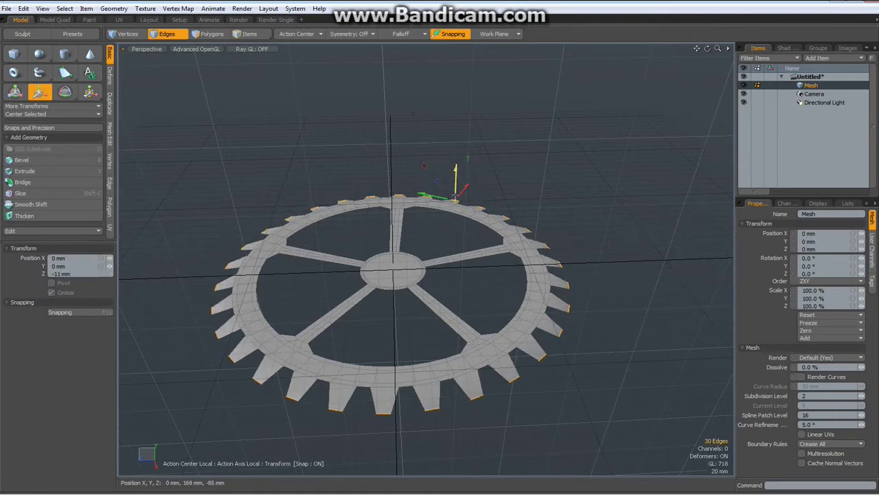
{"action": "key", "text": "space"}
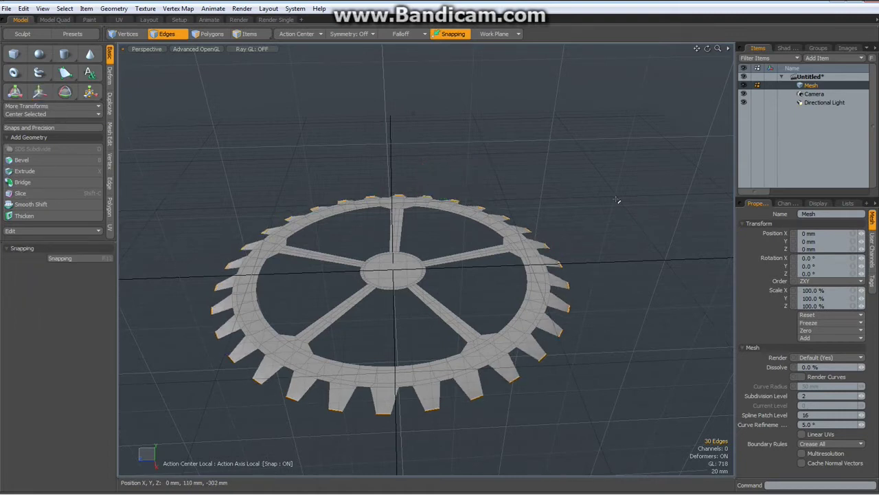
- Select the gear's complete outer outline, including tooth sides and gaps, and use the Edge Weight Tool on it at 20 %
{"action": "key", "text": "KP_1"}
{"action": "key", "text": "a"}
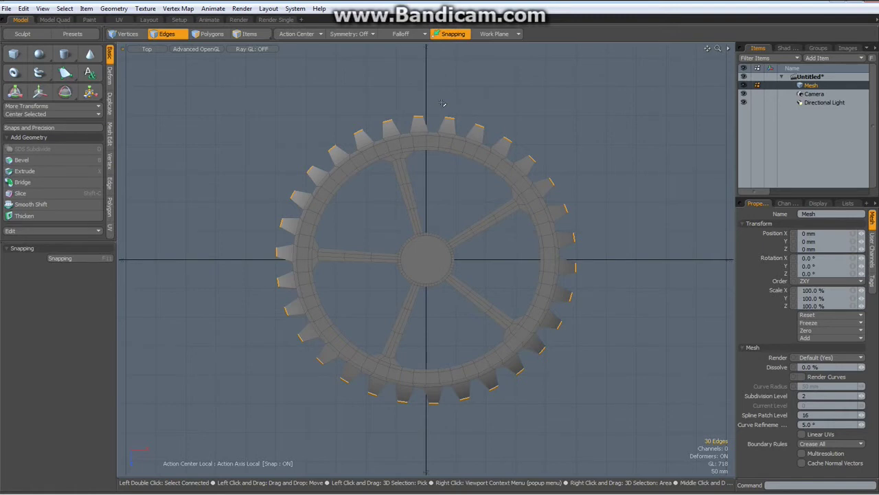
{"action": "key", "text": "shift+Up"}
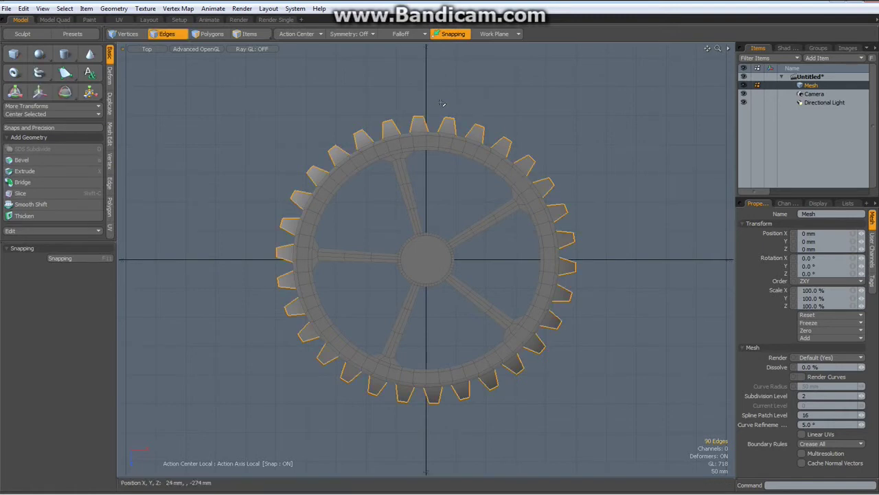
{"action": "scroll", "coordinate": [442, 103], "scroll_direction": "up", "scroll_amount": 4}
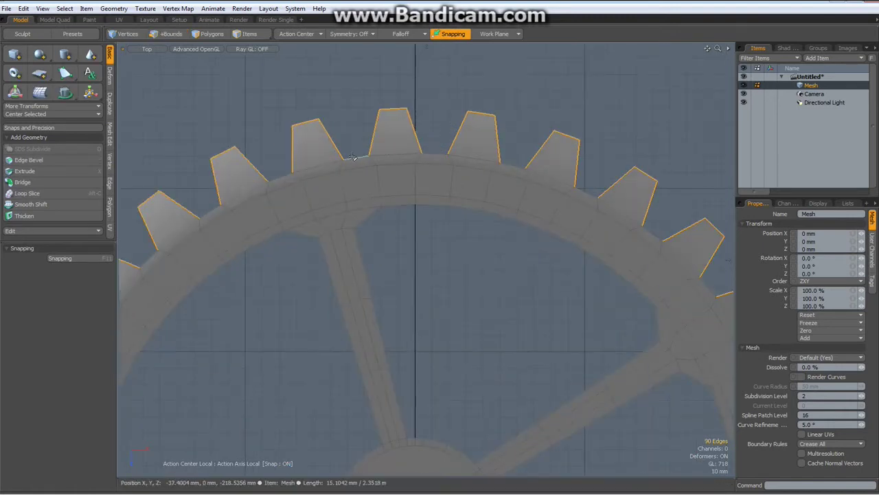
{"action": "left_click", "coordinate": [355, 158], "text": "shift"}
{"action": "left_click", "coordinate": [432, 154], "text": "shift"}
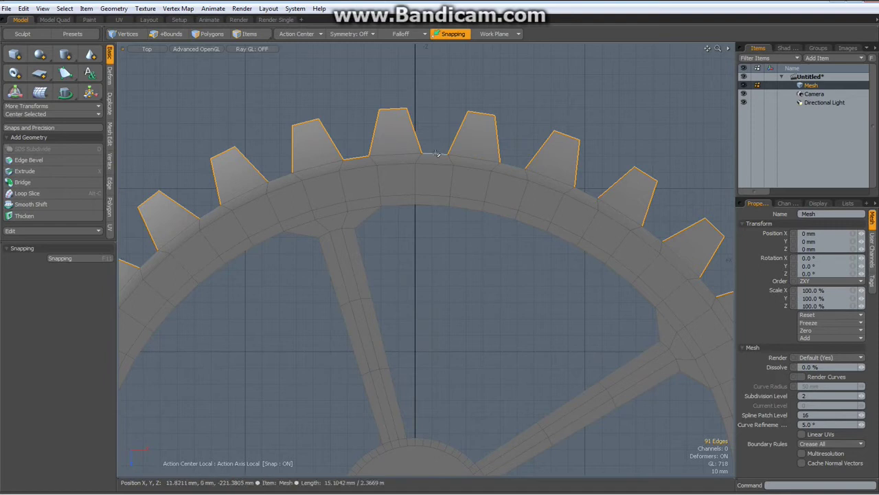
{"action": "scroll", "coordinate": [453, 105], "scroll_direction": "down", "scroll_amount": 2}
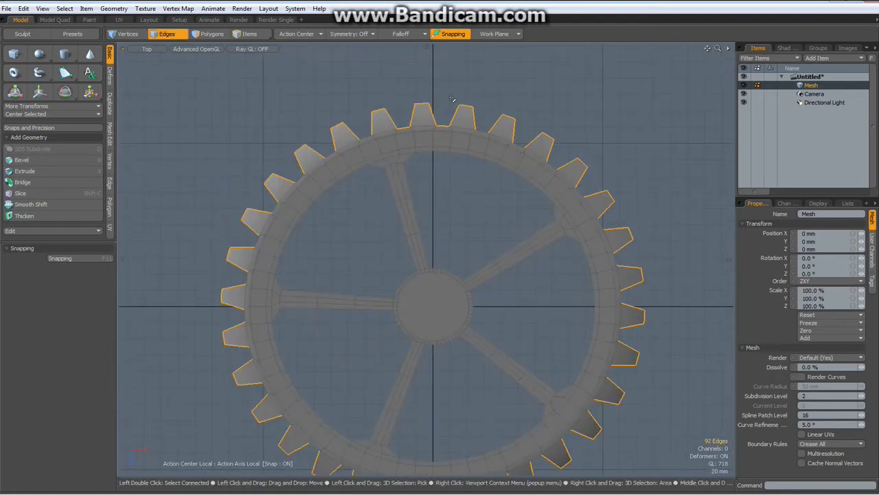
{"action": "key", "text": "l"}
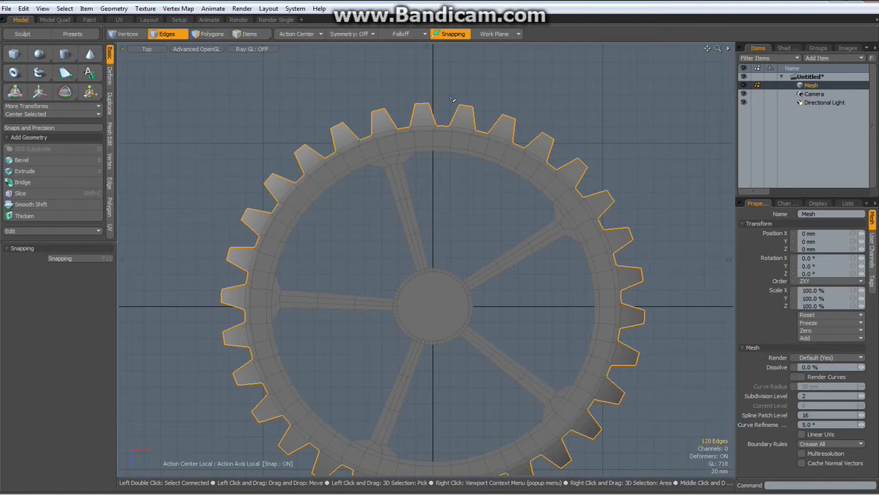
{"action": "scroll", "coordinate": [452, 98], "scroll_direction": "down", "scroll_amount": 1}
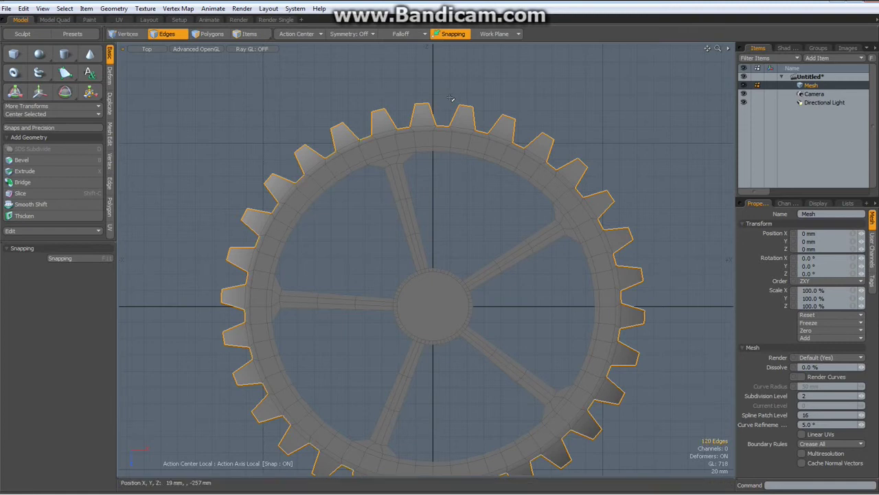
{"action": "scroll", "coordinate": [460, 219], "scroll_direction": "down", "scroll_amount": 2}
{"action": "left_click_drag", "start_coordinate": [459, 212], "coordinate": [437, 175], "text": "alt"}
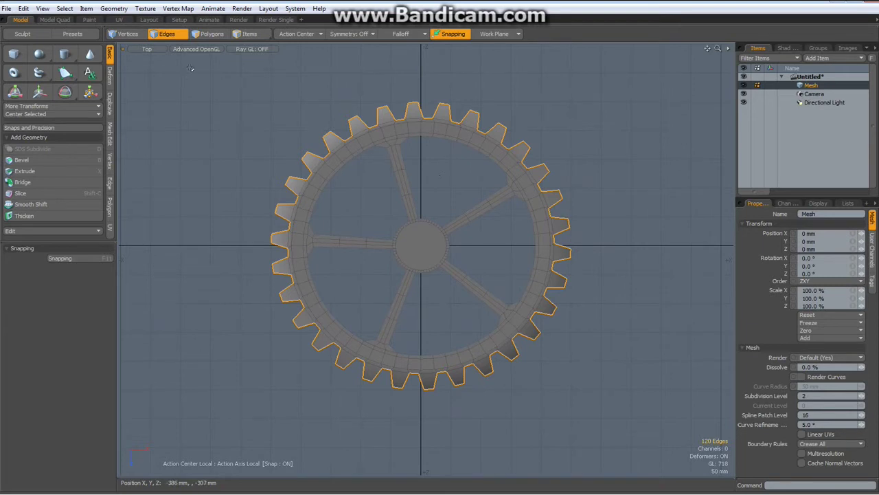
{"action": "left_click", "coordinate": [177, 9]}
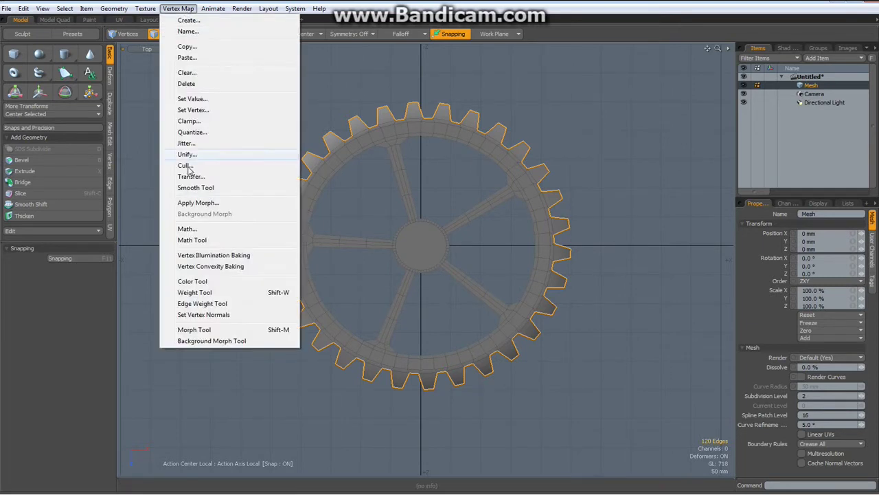
{"action": "left_click", "coordinate": [192, 302]}
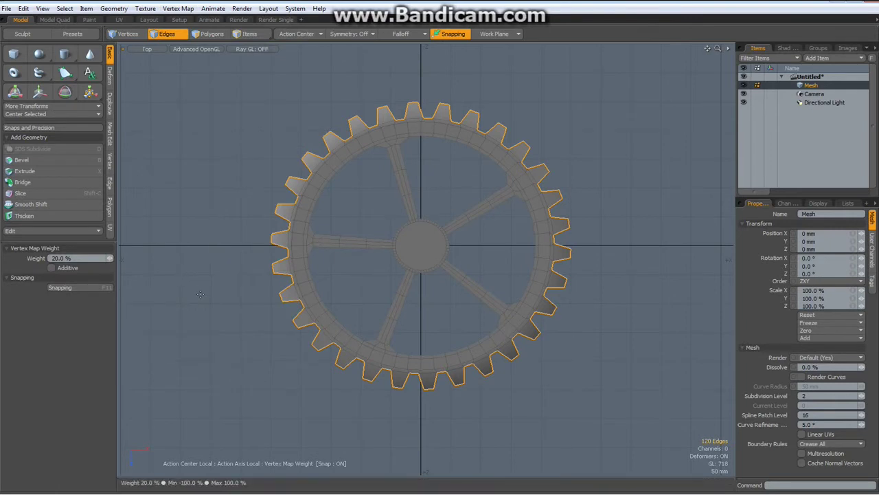
{"action": "key", "text": "space"}
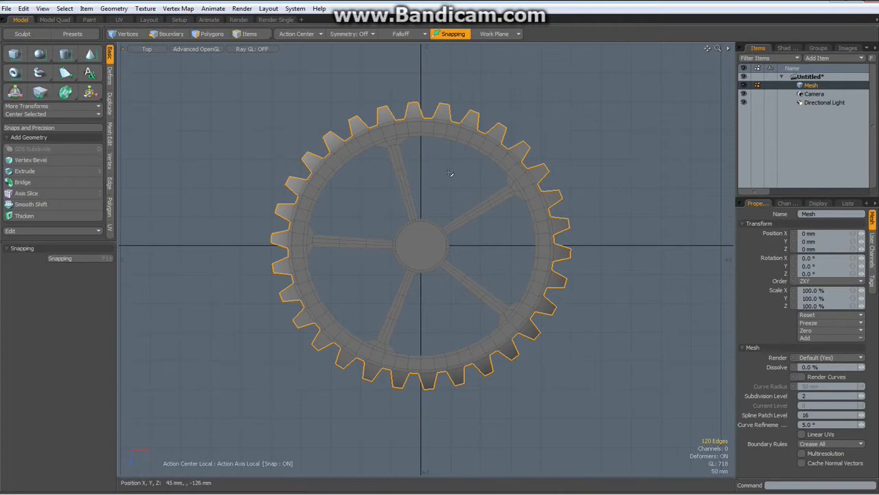
- Extrude all the gear's polygons -36 mm in Z in the Perspective view and clear the polygon selection
{"action": "key", "text": "ctrl+space"}
{"action": "left_click", "coordinate": [470, 161]}
{"action": "left_click_drag", "start_coordinate": [437, 283], "coordinate": [435, 255], "text": "alt"}
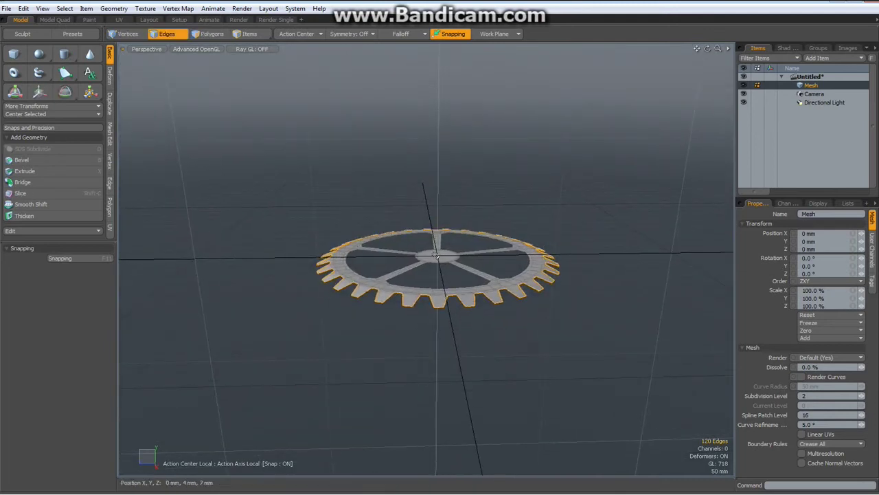
{"action": "key", "text": "3"}
{"action": "key", "text": "]"}
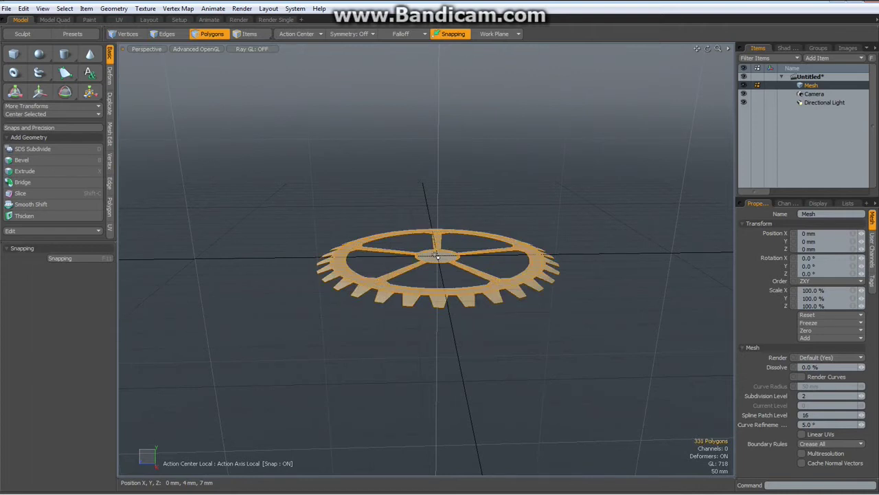
{"action": "key", "text": "shift+x"}
{"action": "left_click", "coordinate": [435, 253]}
{"action": "mouse_move", "coordinate": [437, 219]}
{"action": "left_mouse_down"}
{"action": "mouse_move", "coordinate": [438, 252]}
{"action": "mouse_move", "coordinate": [437, 236]}
{"action": "left_mouse_up"}
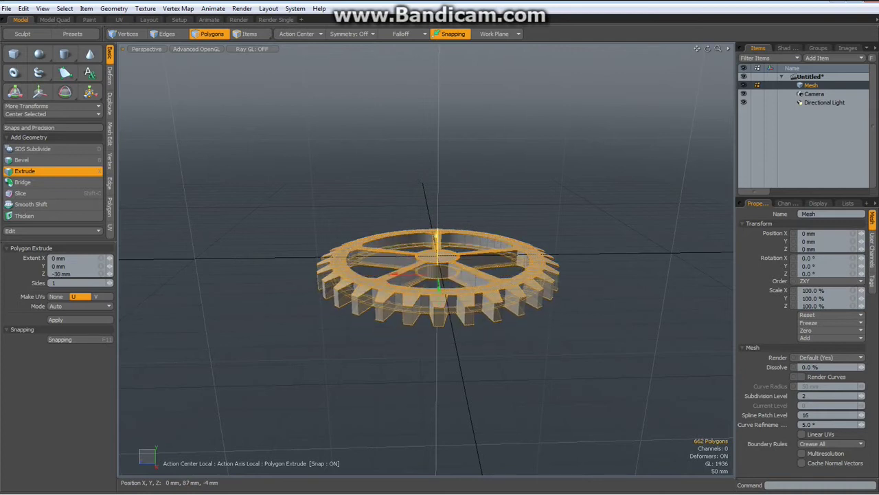
{"action": "key", "text": "space"}
{"action": "left_click", "coordinate": [589, 230]}
{"action": "left_click_drag", "start_coordinate": [589, 230], "coordinate": [520, 306], "text": "alt"}
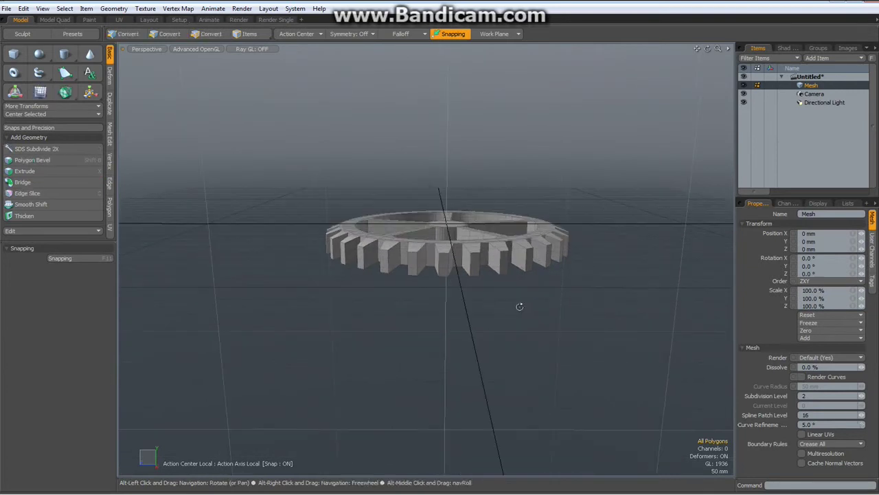
- Select all the gear's bottom-face polygons in the Right view and delete them
{"action": "key", "text": "KP_3"}
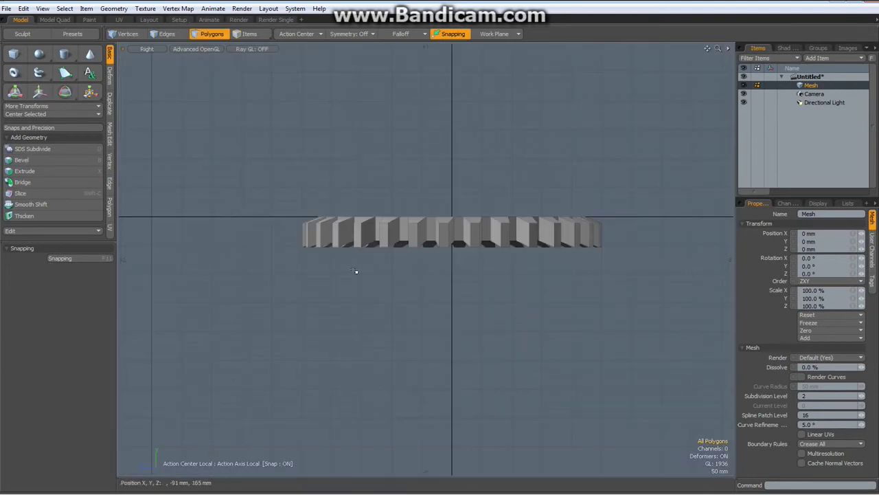
{"action": "left_click_drag", "start_coordinate": [286, 232], "coordinate": [667, 297]}
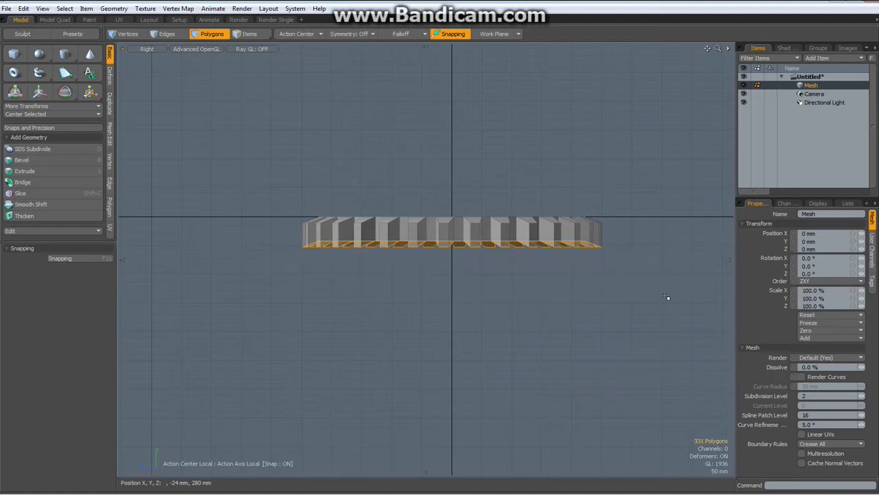
{"action": "left_click", "coordinate": [667, 297]}
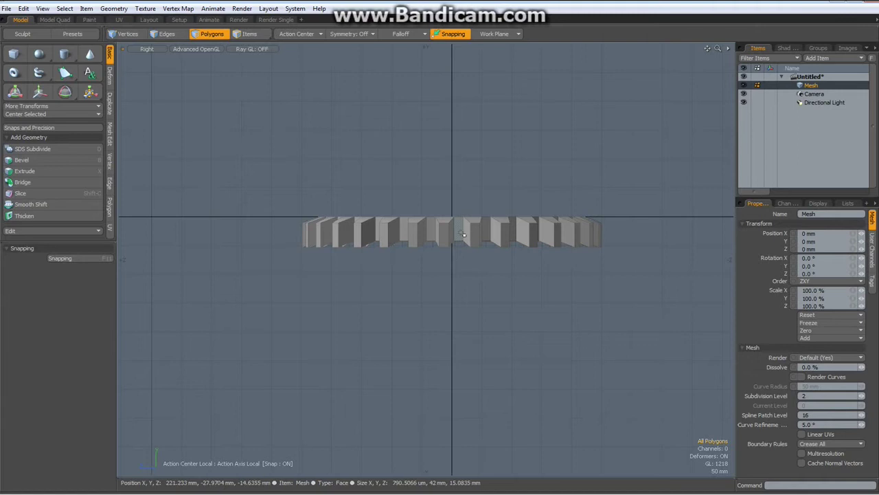
- Move the whole gear 41 mm in Z and return to the Perspective view
{"action": "key", "text": "w"}
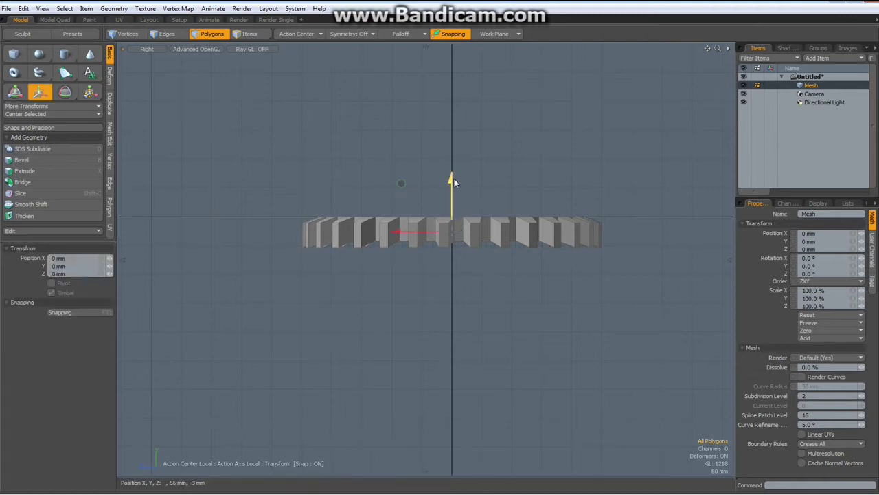
{"action": "mouse_move", "coordinate": [452, 234]}
{"action": "left_mouse_down"}
{"action": "mouse_move", "coordinate": [451, 209]}
{"action": "mouse_move", "coordinate": [452, 231]}
{"action": "left_mouse_up"}
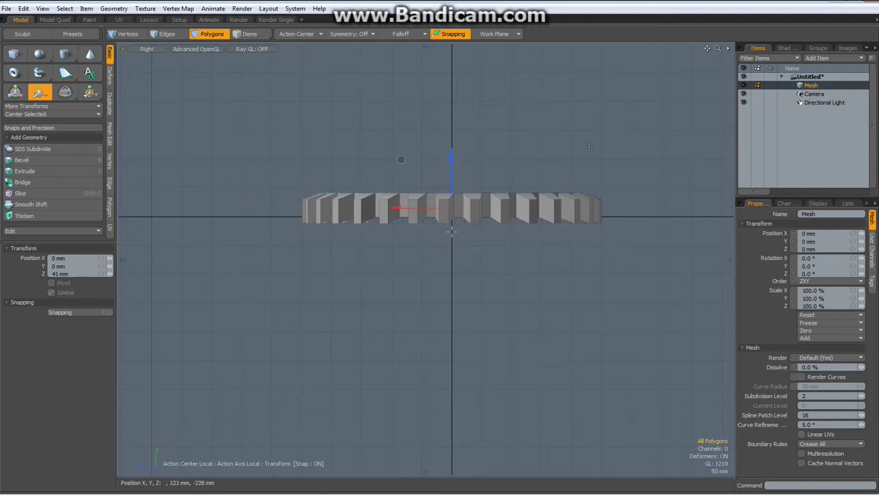
{"action": "key", "text": "ctrl+space"}
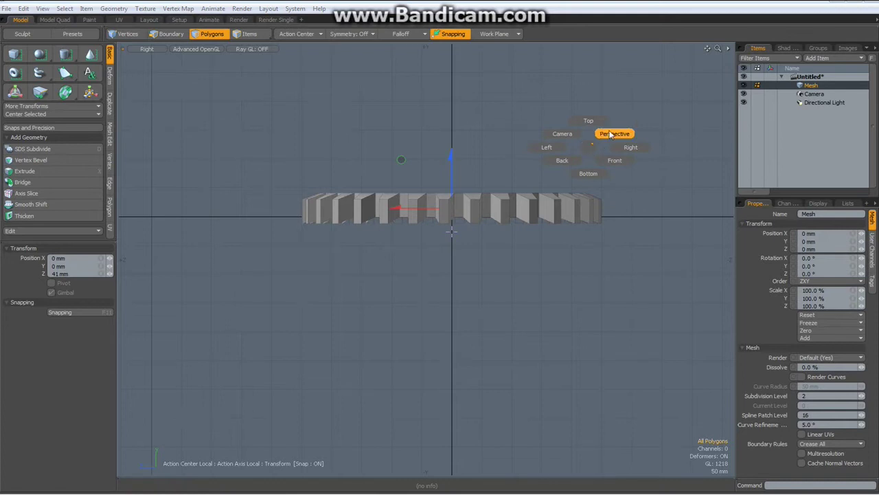
{"action": "left_click", "coordinate": [612, 134]}
{"action": "left_click_drag", "start_coordinate": [543, 164], "coordinate": [526, 202], "text": "alt"}
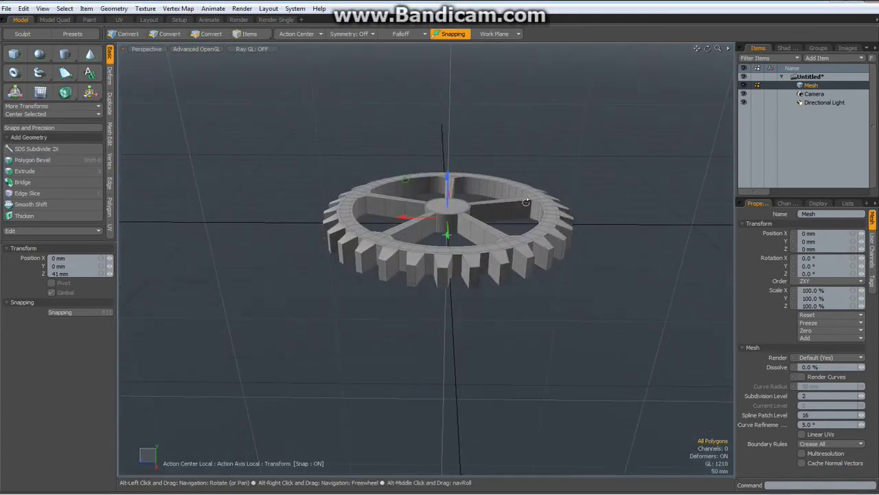
- Hide the work plane grid in the Perspective view and leave the move tool
{"action": "key", "text": "alt+space"}
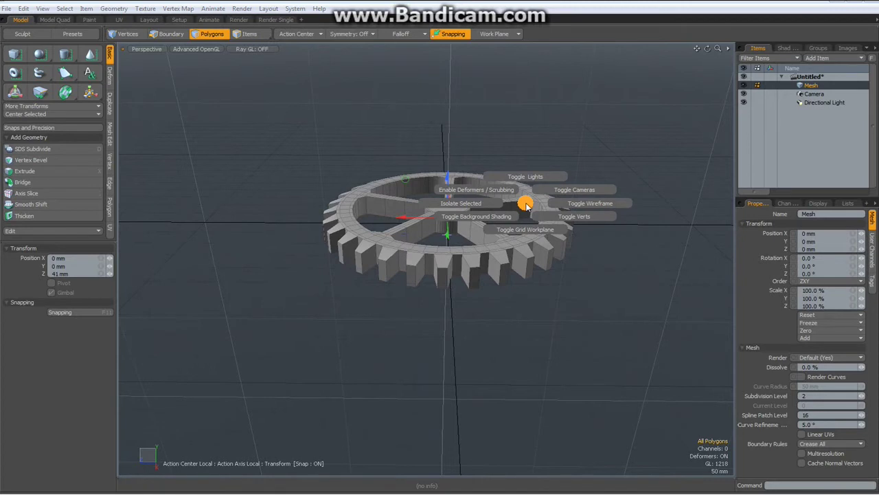
{"action": "left_click", "coordinate": [526, 231]}
{"action": "key", "text": "w"}
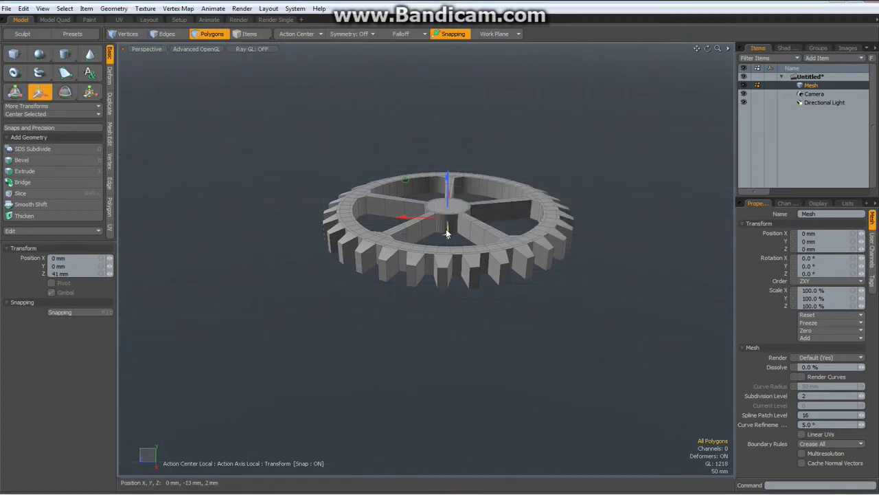
{"action": "scroll", "coordinate": [446, 233], "scroll_direction": "up", "scroll_amount": 3}
{"action": "key", "text": "q"}
{"action": "scroll", "coordinate": [445, 233], "scroll_direction": "up", "scroll_amount": 2}
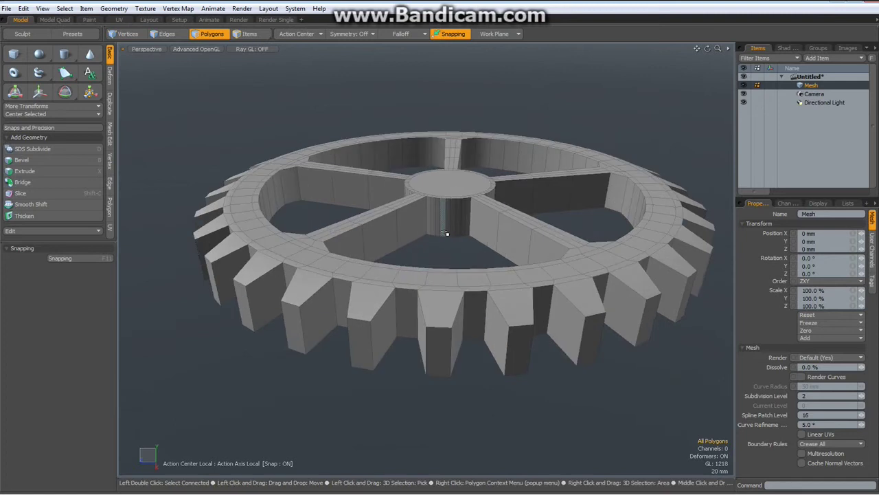
{"action": "left_click_drag", "start_coordinate": [439, 251], "coordinate": [364, 220], "text": "alt"}
{"action": "left_click", "coordinate": [356, 174], "text": "shift"}
{"action": "left_click", "coordinate": [474, 143], "text": "shift"}
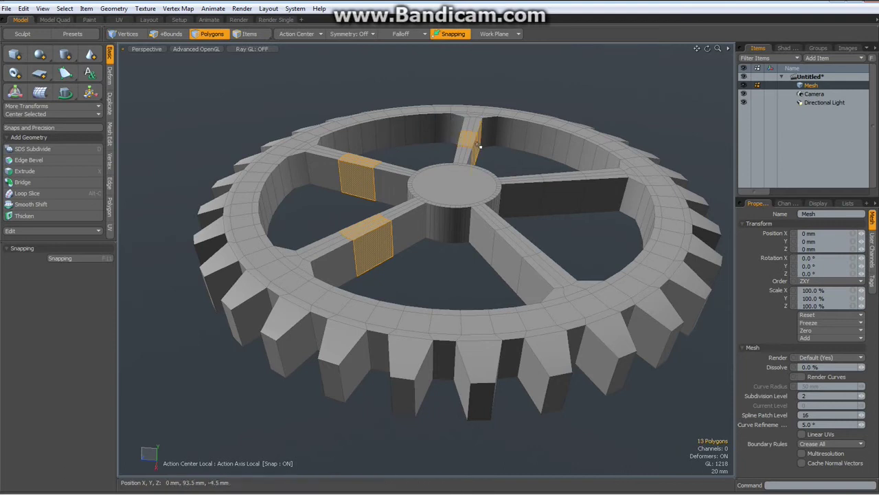
{"action": "left_click", "coordinate": [573, 251]}
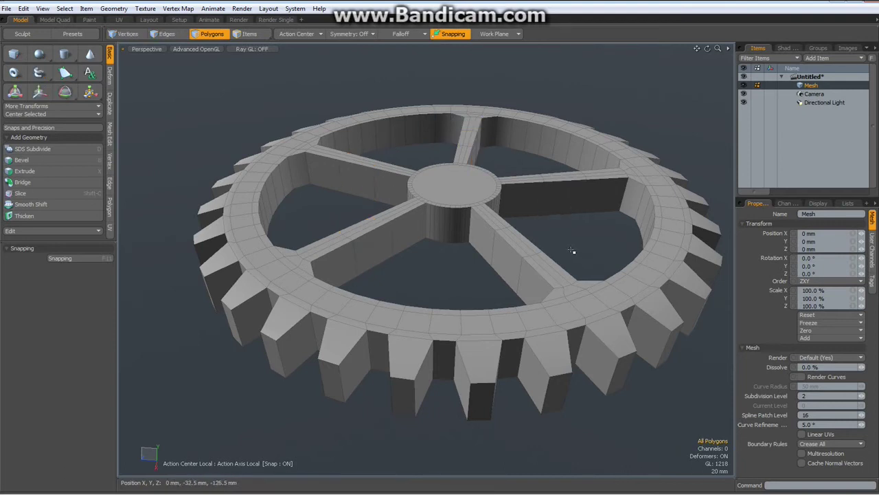
- In the Top view, select the middle segment polygons of all five spokes and extend the selection as loops around their sides
{"action": "key", "text": "KP_1"}
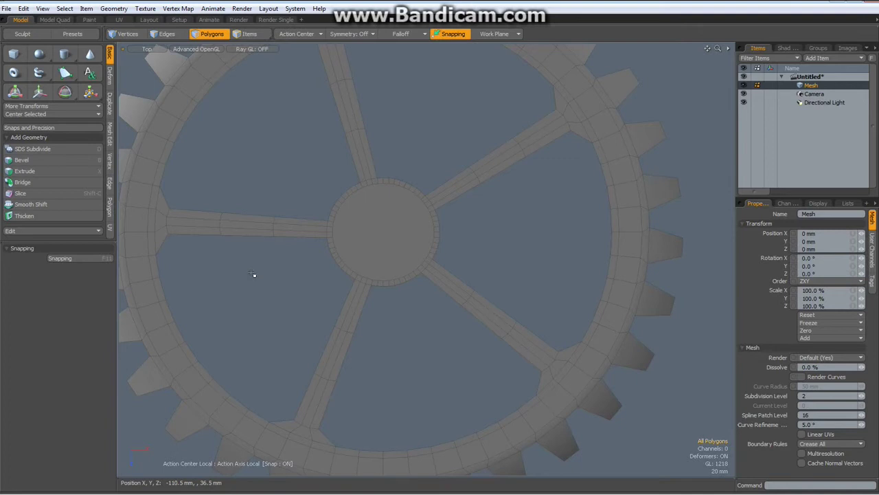
{"action": "left_click", "coordinate": [250, 234]}
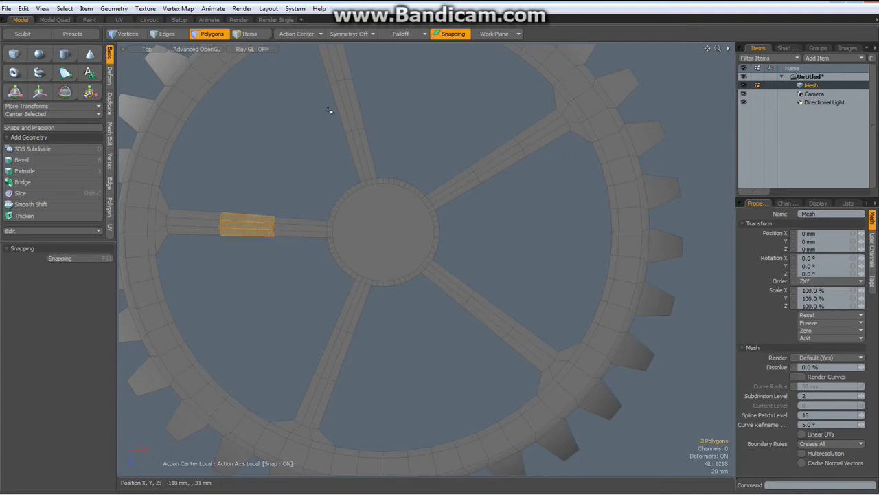
{"action": "left_click", "coordinate": [347, 106], "text": "shift"}
{"action": "left_click", "coordinate": [490, 152], "text": "shift"}
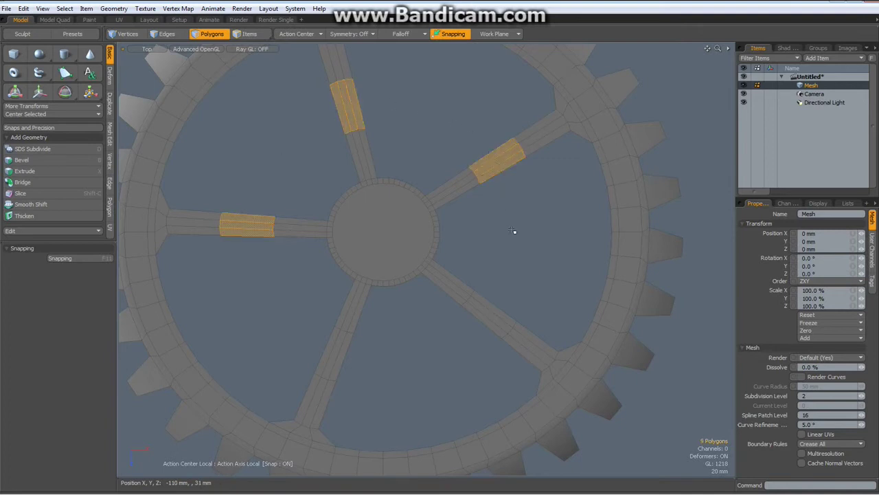
{"action": "left_click", "coordinate": [489, 310], "text": "shift"}
{"action": "left_click", "coordinate": [328, 350], "text": "shift"}
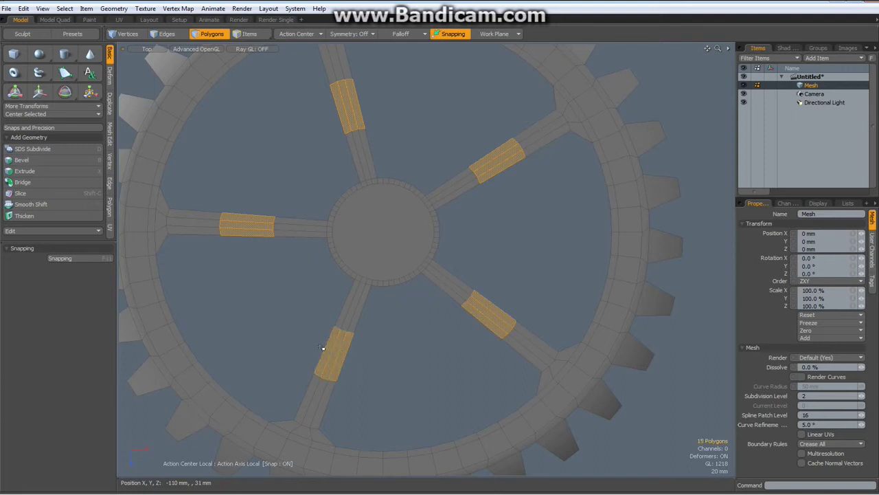
{"action": "left_click_drag", "start_coordinate": [405, 373], "coordinate": [415, 364], "text": "alt"}
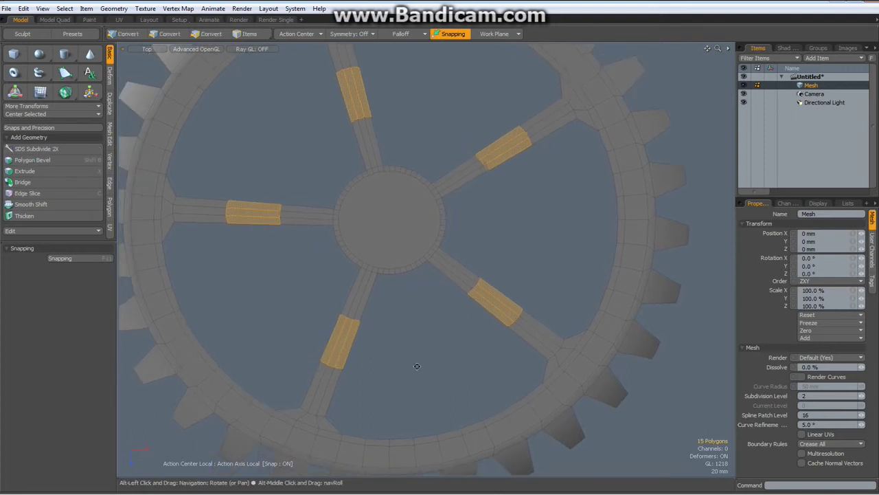
{"action": "key", "text": "l"}
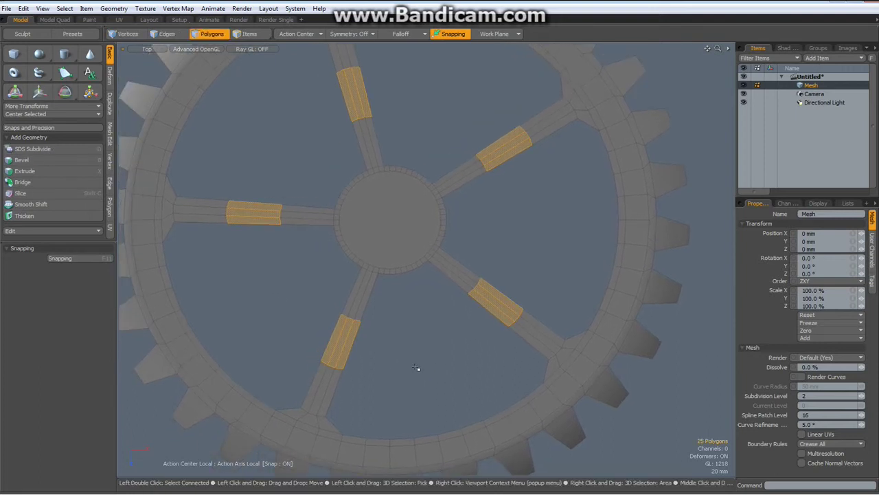
- Scale the selected middle segments of the five spokes to 36 % in Y in the Perspective view
{"action": "key", "text": "ctrl+space"}
{"action": "left_click", "coordinate": [450, 321]}
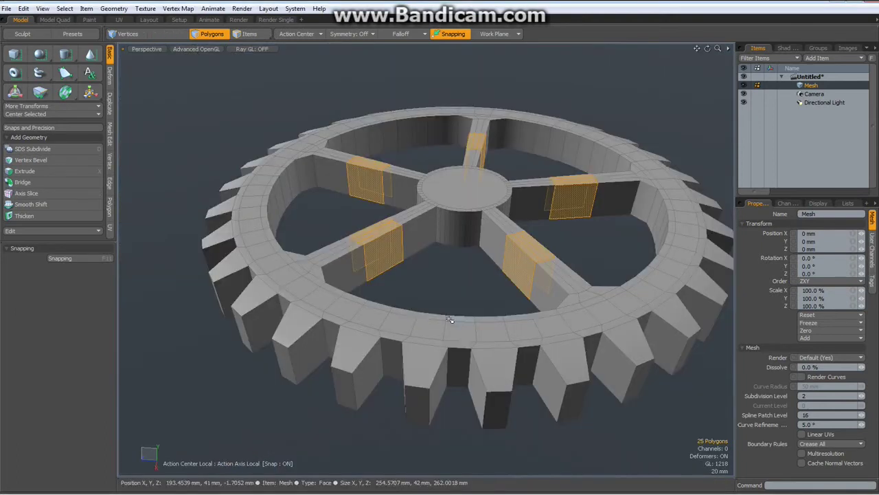
{"action": "left_click_drag", "start_coordinate": [431, 318], "coordinate": [393, 322], "text": "alt"}
{"action": "key", "text": "r"}
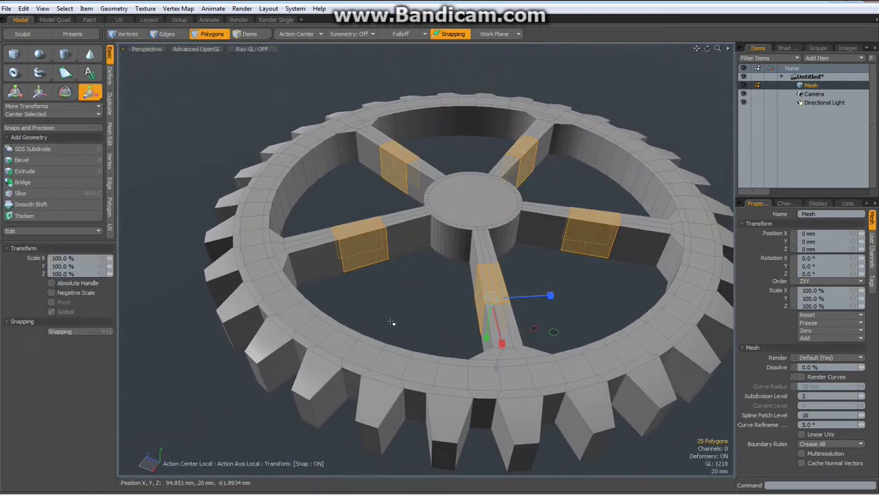
{"action": "left_click_drag", "start_coordinate": [452, 333], "coordinate": [509, 322], "text": "alt"}
{"action": "left_click_drag", "start_coordinate": [539, 294], "coordinate": [540, 266]}
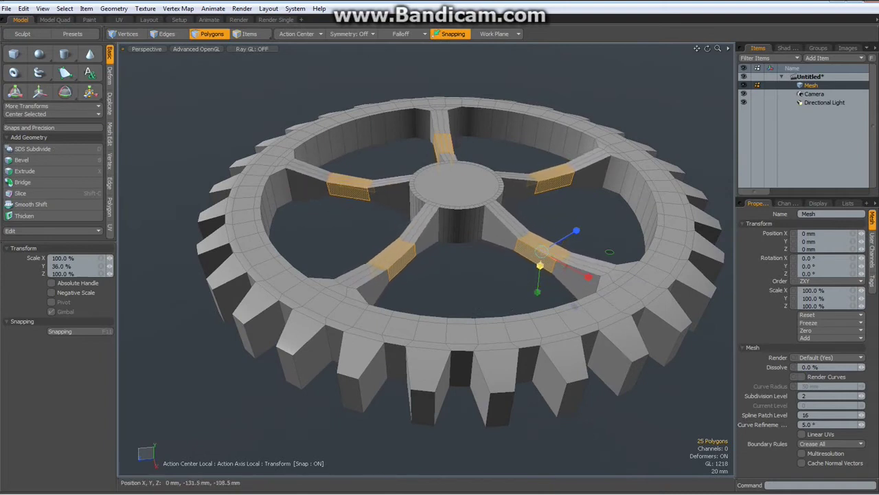
{"action": "key", "text": "space"}
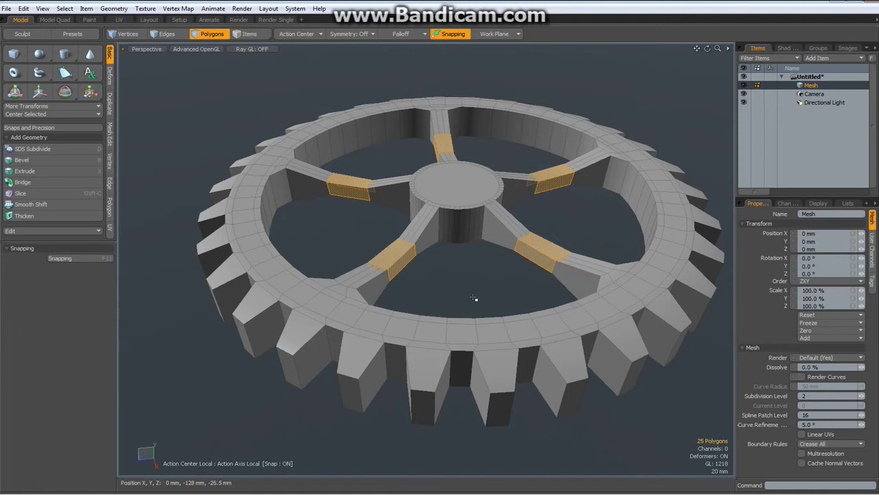
- Clear the spoke polygon selection and turn the gear over to view its open underside
{"action": "mouse_move", "coordinate": [473, 295]}
{"action": "left_mouse_down", "text": "alt"}
{"action": "mouse_move", "coordinate": [474, 278]}
{"action": "mouse_move", "coordinate": [471, 290]}
{"action": "left_mouse_up", "text": "alt"}
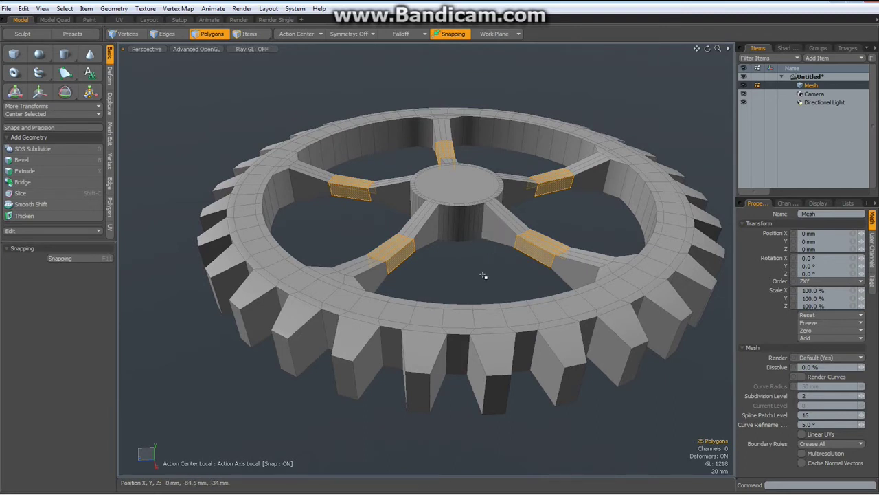
{"action": "key", "text": "alt"}
{"action": "left_click_drag", "start_coordinate": [476, 280], "coordinate": [496, 153], "text": "alt"}
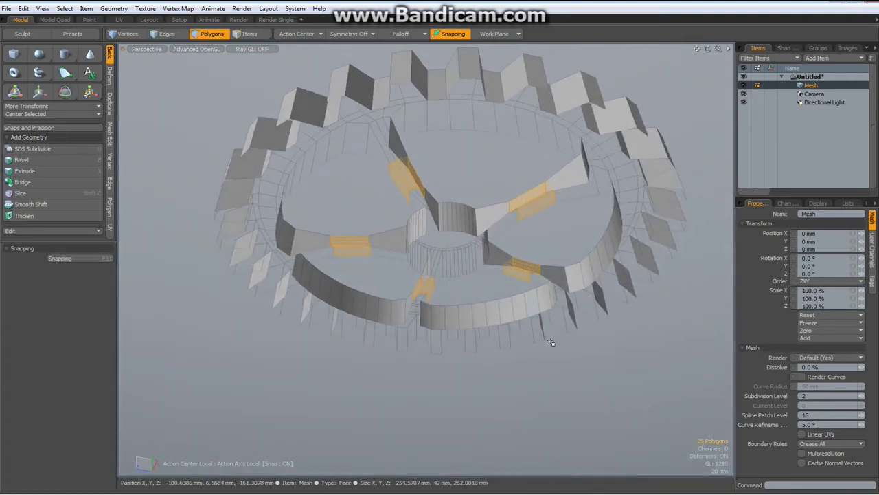
{"action": "key", "text": "1"}
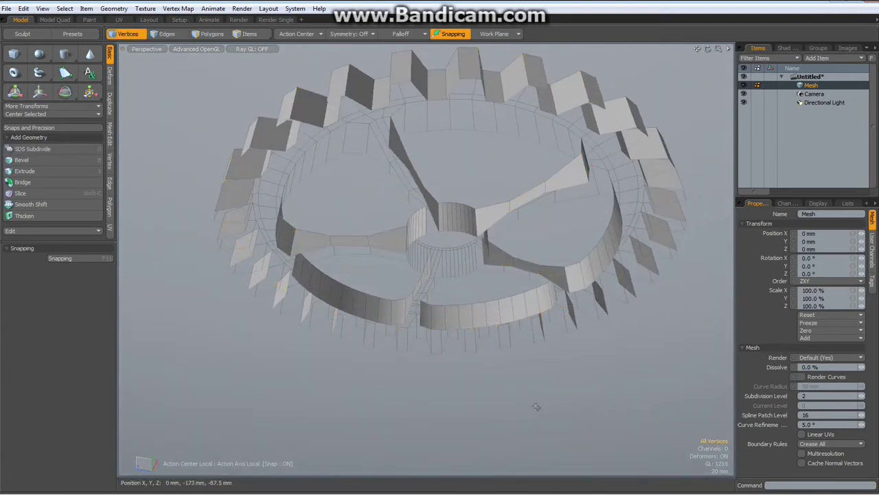
{"action": "key", "text": "2"}
{"action": "scroll", "coordinate": [500, 177], "scroll_direction": "up", "scroll_amount": 4}
{"action": "key", "text": "3"}
{"action": "scroll", "coordinate": [335, 149], "scroll_direction": "down", "scroll_amount": 3}
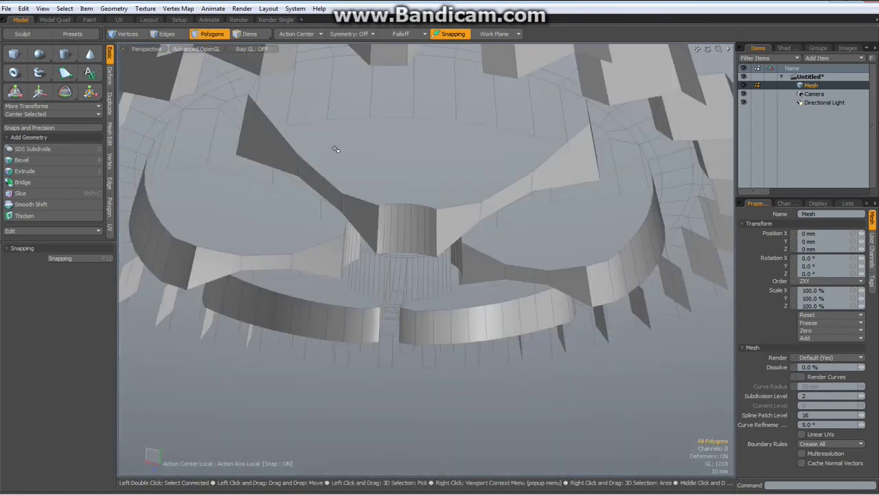
- Select the three open lower edges on each side of one spoke and bridge them to close its underside
{"action": "key", "text": "2"}
{"action": "left_click", "coordinate": [254, 159]}
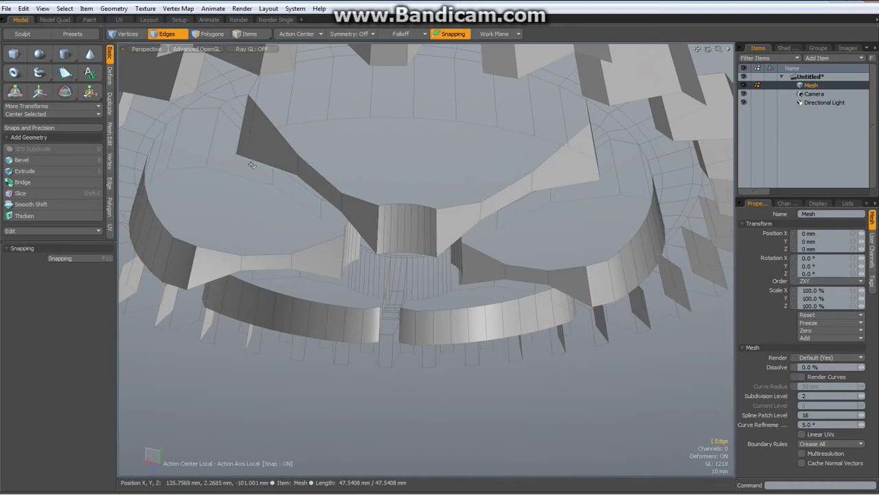
{"action": "left_click", "coordinate": [254, 180], "text": "shift"}
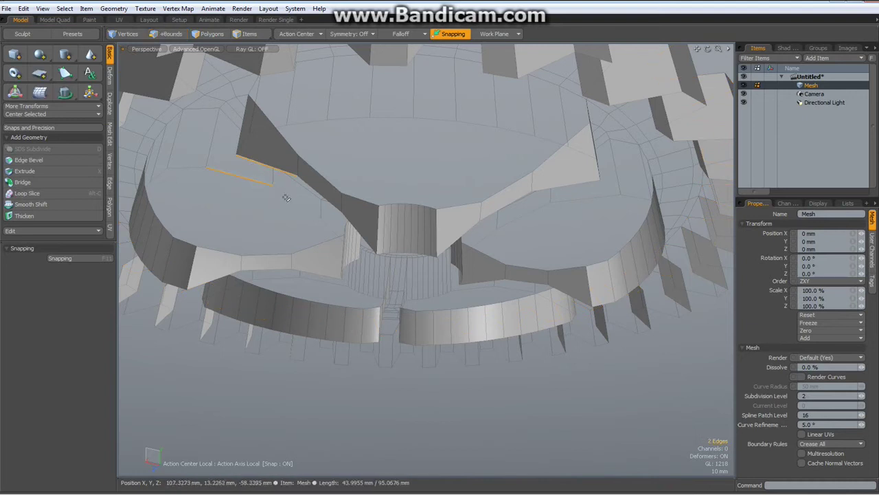
{"action": "left_click", "coordinate": [316, 193], "text": "shift"}
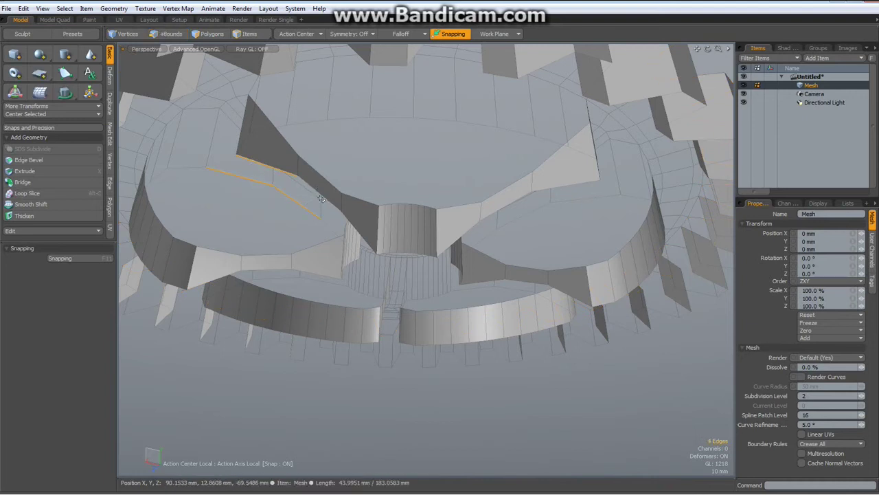
{"action": "left_click", "coordinate": [348, 217], "text": "shift"}
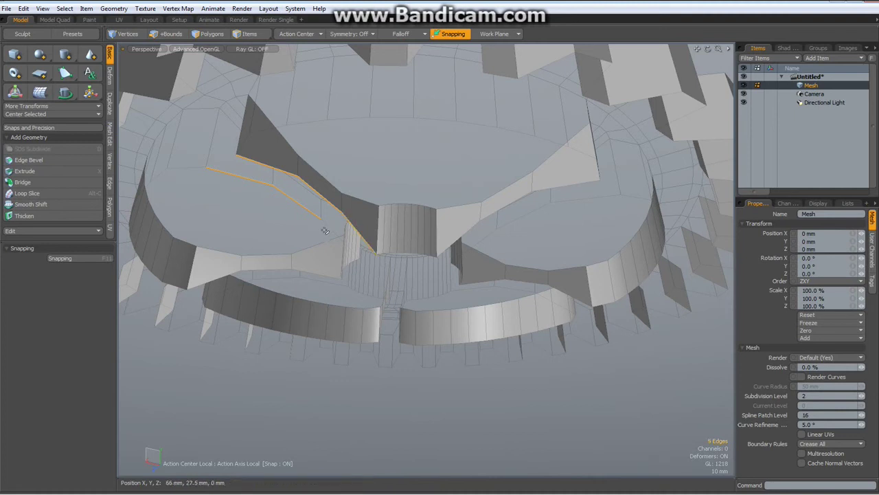
{"action": "key", "text": "2"}
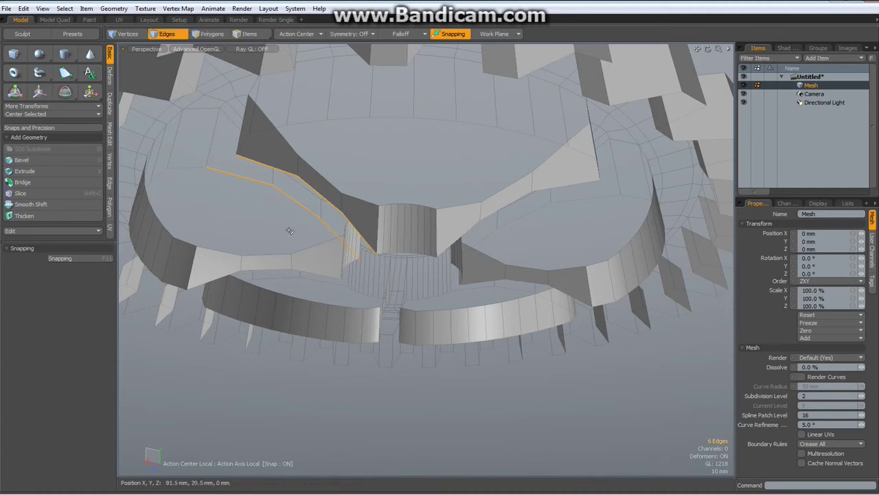
{"action": "left_click", "coordinate": [81, 182]}
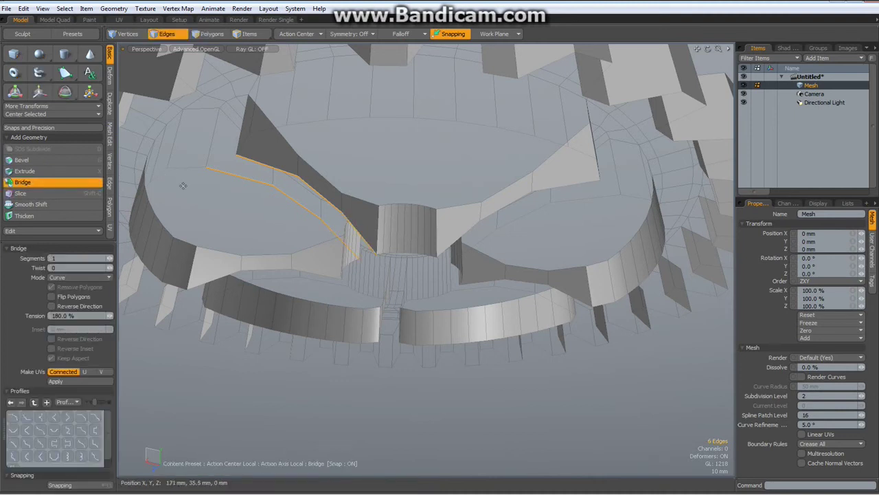
{"action": "key", "text": "q"}
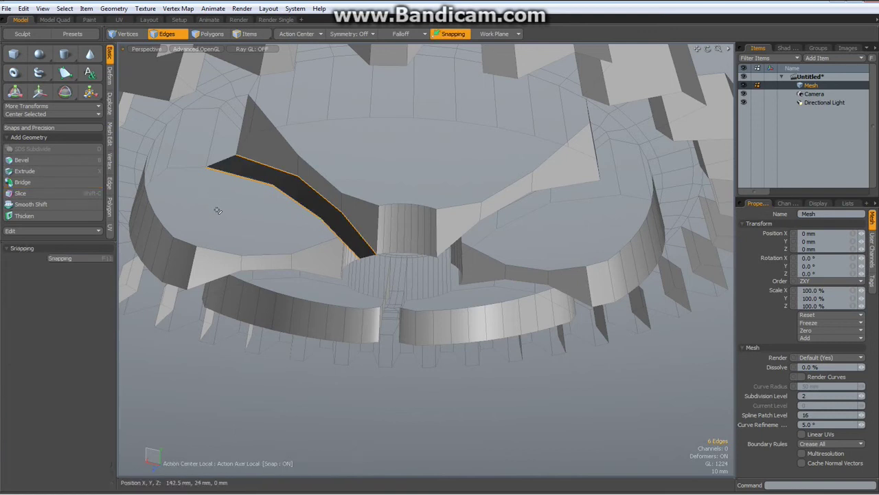
- Select the three open lower edges on each side of the second spoke and bridge them to close its underside
{"action": "scroll", "coordinate": [273, 278], "scroll_direction": "up", "scroll_amount": 2}
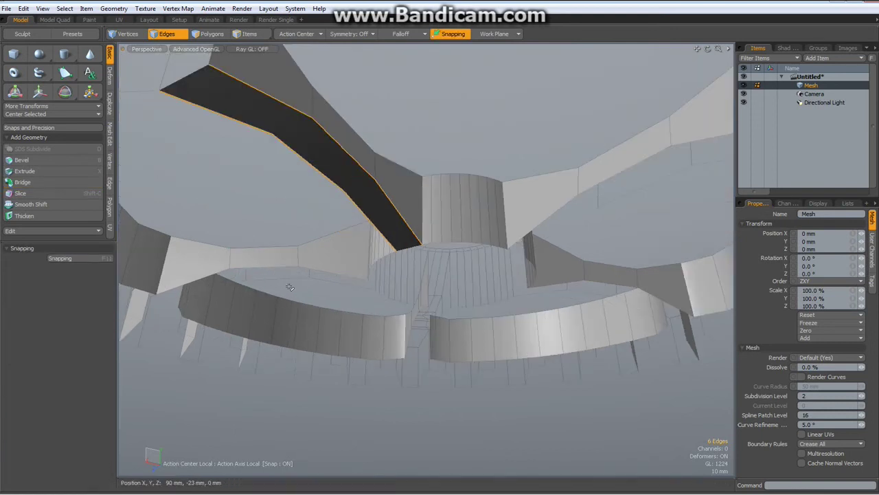
{"action": "left_click_drag", "start_coordinate": [283, 287], "coordinate": [330, 294], "text": "alt"}
{"action": "left_click", "coordinate": [267, 288]}
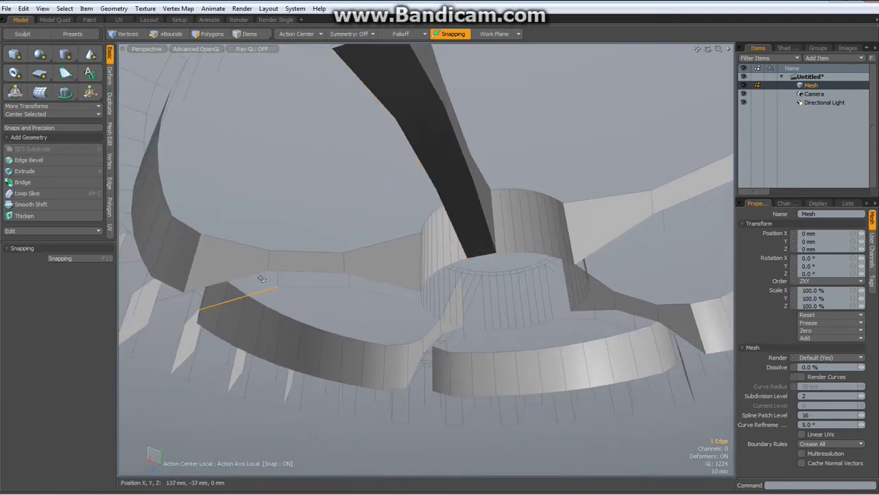
{"action": "left_click", "coordinate": [307, 287], "text": "shift"}
{"action": "left_click", "coordinate": [310, 276], "text": "shift"}
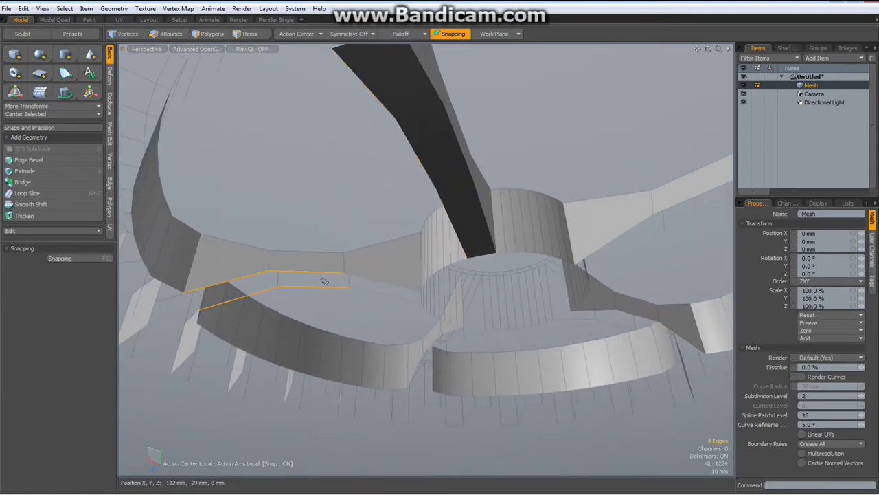
{"action": "left_click", "coordinate": [405, 297], "text": "shift"}
{"action": "key", "text": "2"}
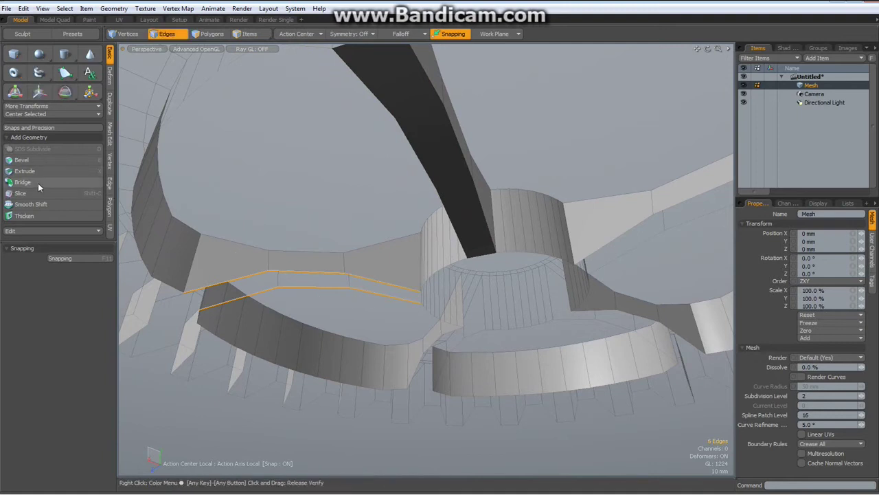
{"action": "left_click", "coordinate": [38, 182]}
{"action": "key", "text": "space"}
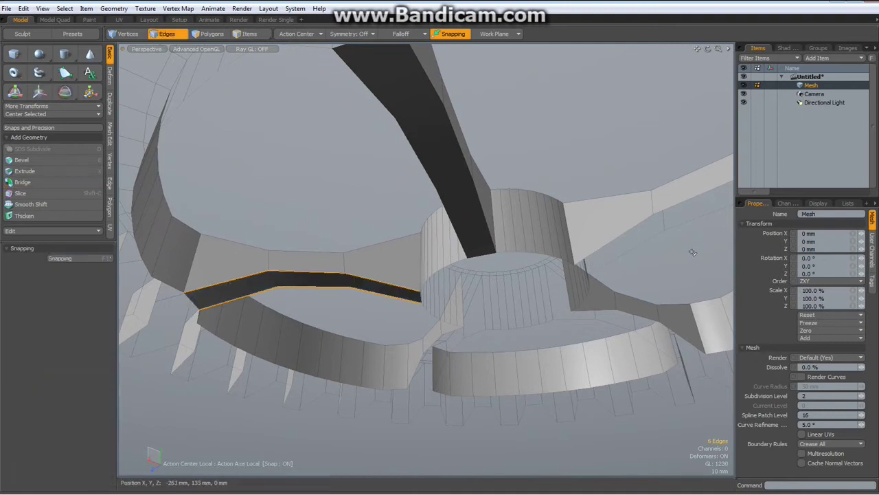
- Bridge the three lower edges on each side of the third spoke to close its underside
{"action": "left_click_drag", "start_coordinate": [685, 264], "coordinate": [472, 212], "text": "alt"}
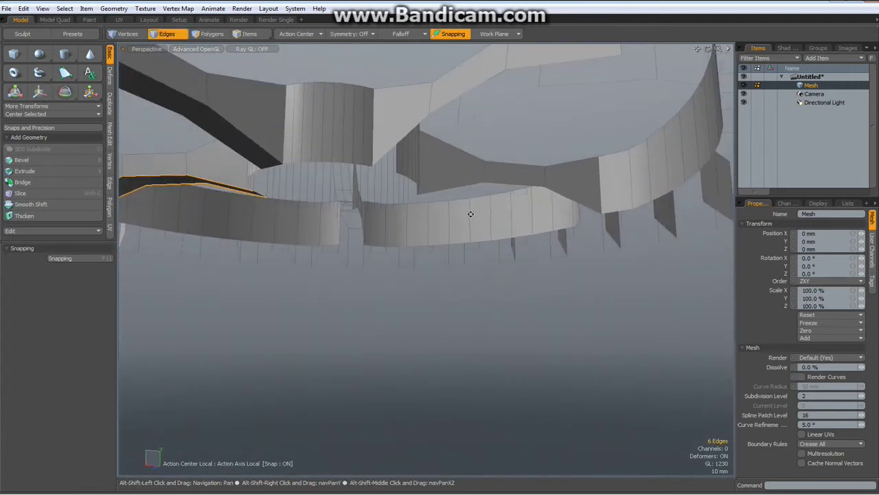
{"action": "left_click", "coordinate": [448, 104]}
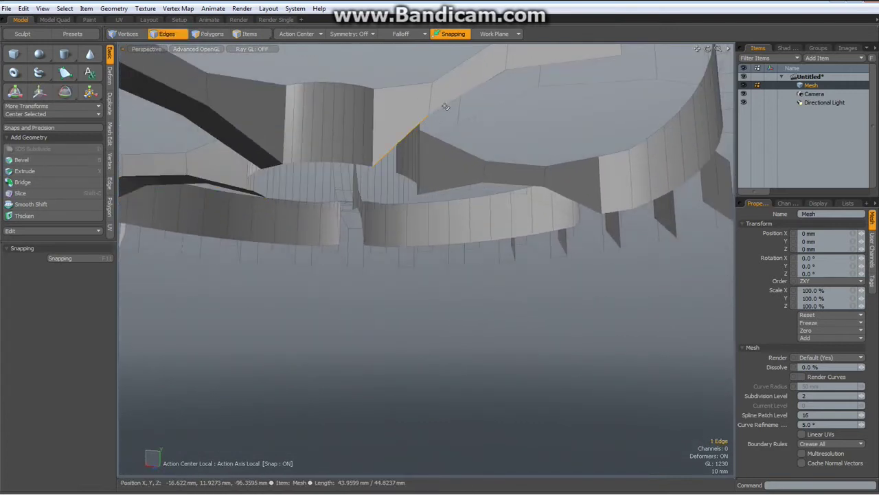
{"action": "left_click", "coordinate": [577, 83], "text": "shift"}
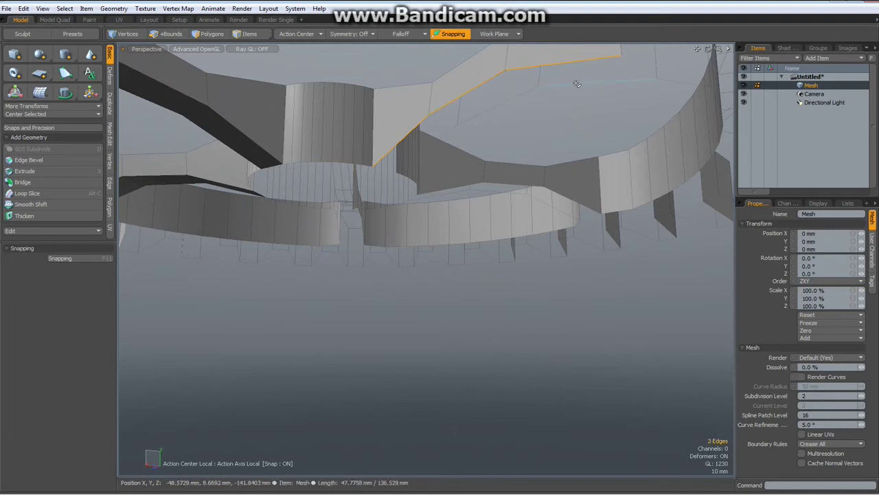
{"action": "left_click", "coordinate": [468, 129], "text": "shift"}
{"action": "left_click", "coordinate": [500, 107], "text": "shift"}
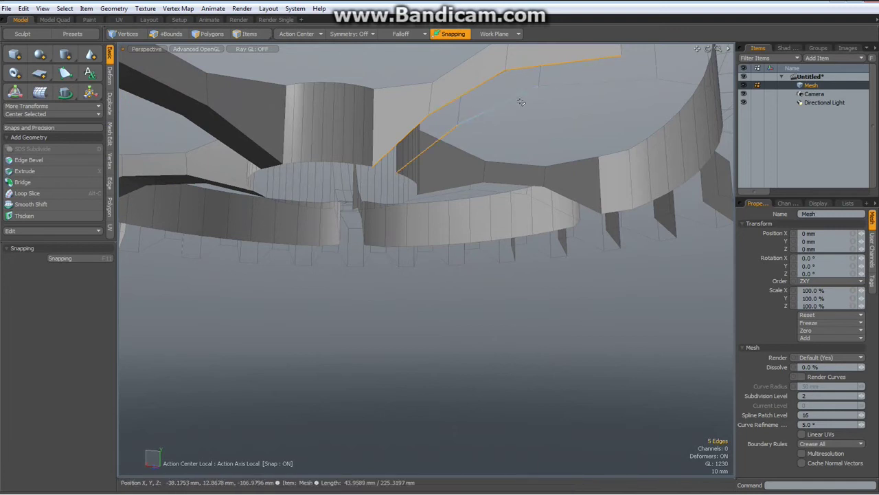
{"action": "left_click", "coordinate": [573, 84], "text": "shift"}
{"action": "left_click", "coordinate": [24, 180]}
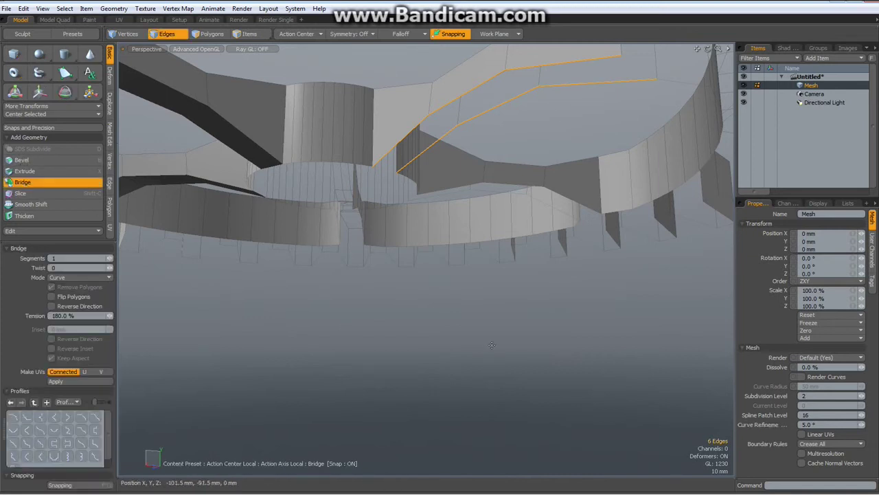
{"action": "left_click", "coordinate": [559, 287]}
- Close the fourth spoke's underside by selecting its six open lower edges and bridging them
{"action": "scroll", "coordinate": [501, 175], "scroll_direction": "up", "scroll_amount": 8}
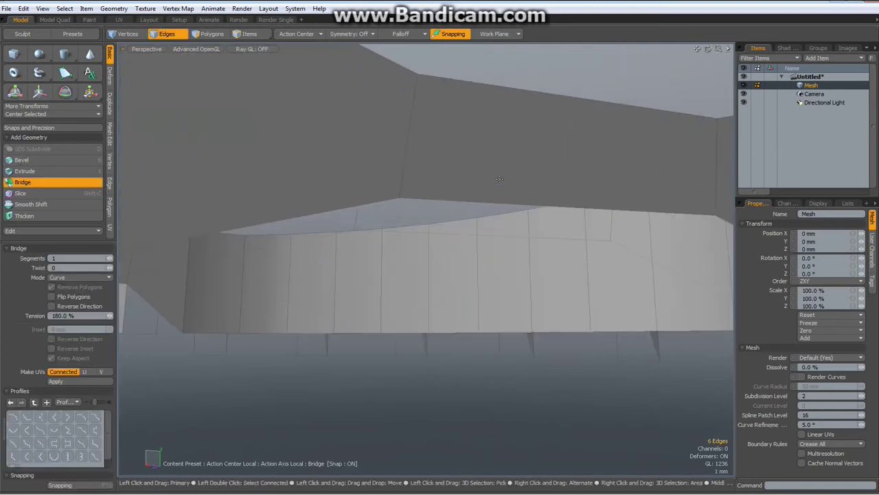
{"action": "scroll", "coordinate": [501, 175], "scroll_direction": "down", "scroll_amount": 1}
{"action": "left_click_drag", "start_coordinate": [433, 235], "coordinate": [437, 204], "text": "alt"}
{"action": "mouse_move", "coordinate": [437, 203]}
{"action": "left_mouse_down", "text": "alt"}
{"action": "mouse_move", "coordinate": [441, 187]}
{"action": "mouse_move", "coordinate": [440, 195]}
{"action": "left_mouse_up", "text": "alt"}
{"action": "key", "text": "2"}
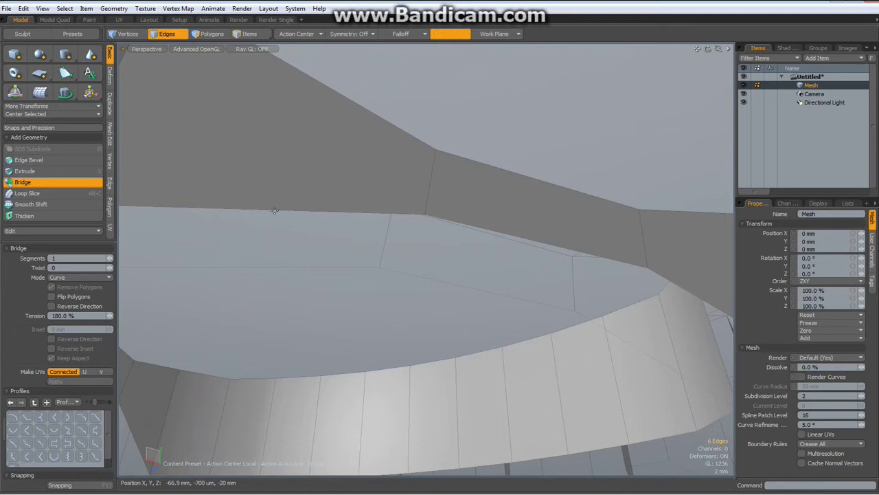
{"action": "key", "text": "space"}
{"action": "left_click", "coordinate": [278, 213]}
{"action": "left_click", "coordinate": [290, 268], "text": "shift"}
{"action": "left_click", "coordinate": [406, 275], "text": "shift"}
{"action": "left_click", "coordinate": [529, 230], "text": "shift"}
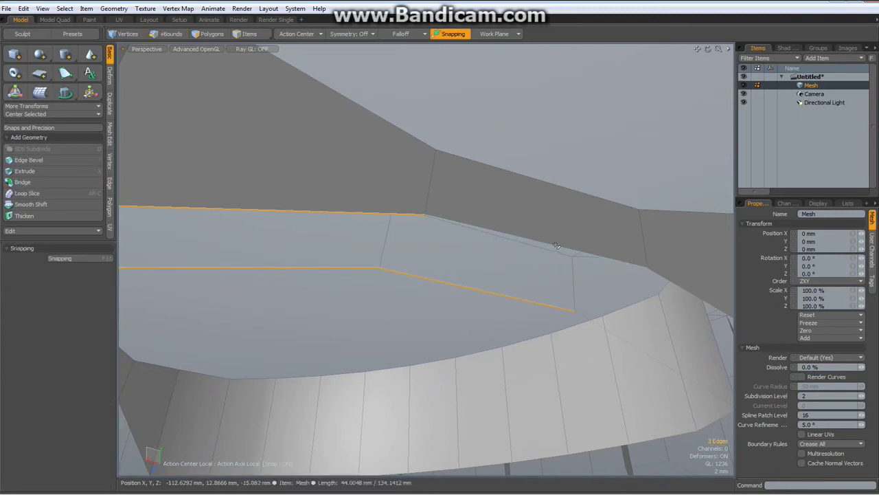
{"action": "left_click", "coordinate": [662, 272], "text": "shift"}
{"action": "left_click", "coordinate": [630, 344], "text": "shift"}
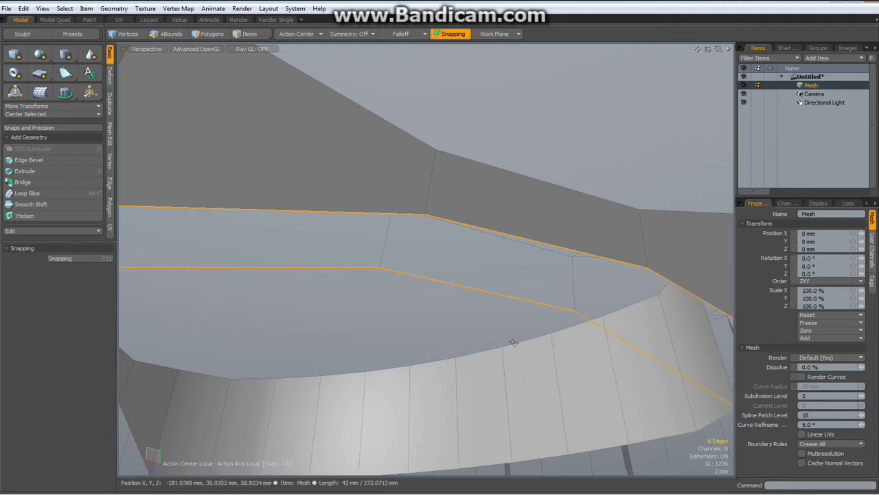
{"action": "left_click", "coordinate": [34, 183]}
- Select the six open lower edges of the last unclosed spoke and bridge its underside
{"action": "scroll", "coordinate": [289, 173], "scroll_direction": "down", "scroll_amount": 5}
{"action": "left_click_drag", "start_coordinate": [289, 173], "coordinate": [228, 252], "text": "alt"}
{"action": "scroll", "coordinate": [323, 363], "scroll_direction": "up", "scroll_amount": 6}
{"action": "left_click_drag", "start_coordinate": [323, 362], "coordinate": [369, 303], "text": "alt"}
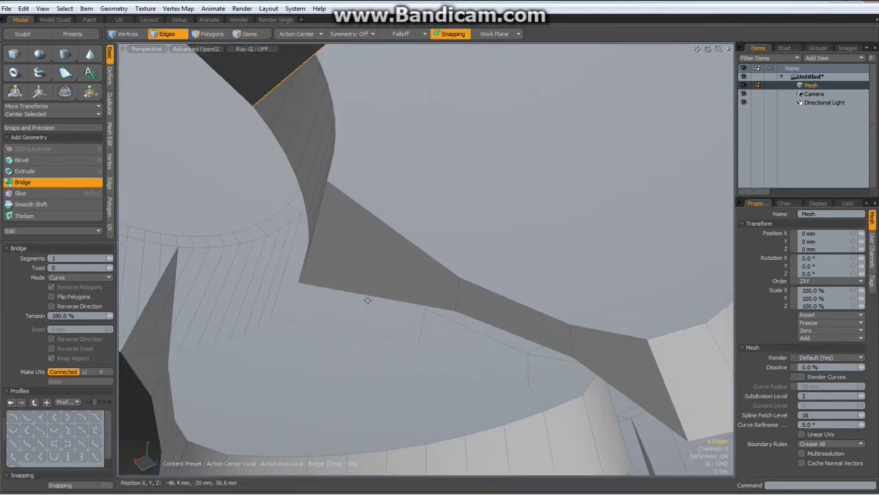
{"action": "key", "text": "space"}
{"action": "left_click", "coordinate": [366, 302]}
{"action": "left_click", "coordinate": [364, 334], "text": "shift"}
{"action": "left_click", "coordinate": [444, 357], "text": "shift"}
{"action": "left_click", "coordinate": [499, 332], "text": "shift"}
{"action": "left_click", "coordinate": [586, 367], "text": "shift"}
{"action": "left_click", "coordinate": [549, 400], "text": "shift"}
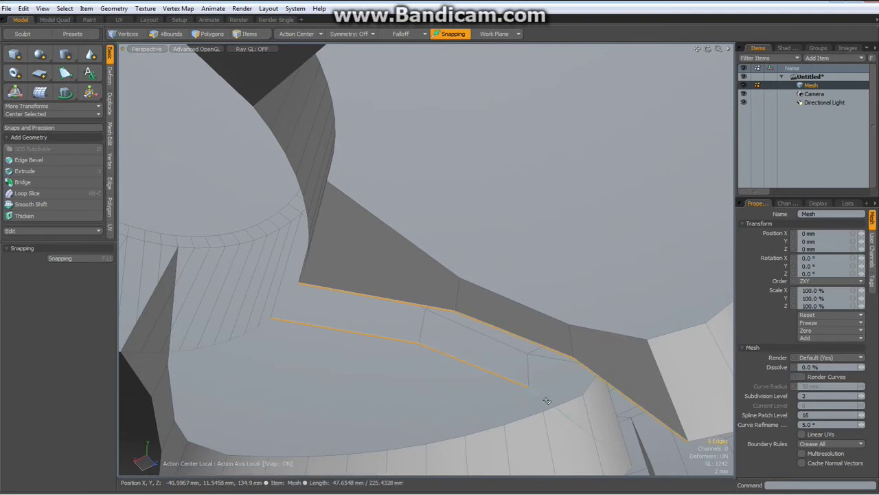
{"action": "key", "text": "2"}
{"action": "left_click", "coordinate": [40, 182]}
{"action": "left_click", "coordinate": [283, 375]}
- Switch to the Bottom view and select one crosswise edge on the underside of each of the five spokes
{"action": "scroll", "coordinate": [282, 374], "scroll_direction": "down", "scroll_amount": 5}
{"action": "left_click_drag", "start_coordinate": [330, 329], "coordinate": [410, 277], "text": "alt"}
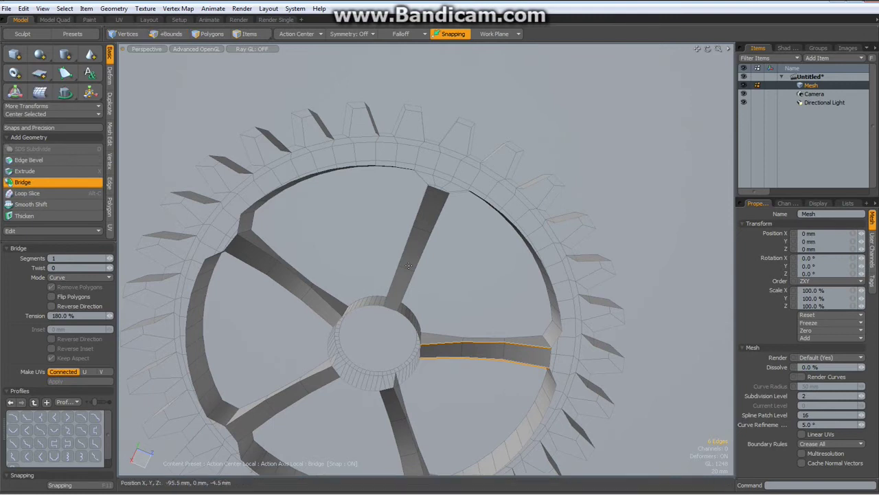
{"action": "key", "text": "ctrl+space"}
{"action": "key", "text": "2"}
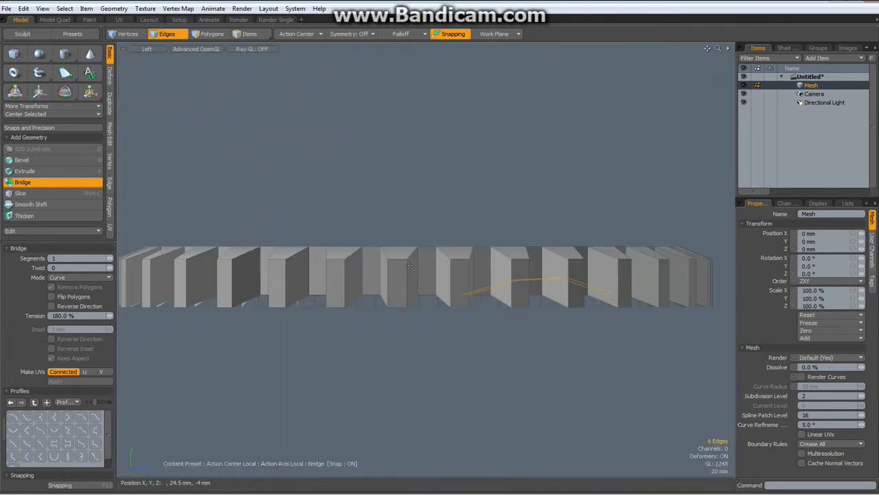
{"action": "key", "text": "KP_2"}
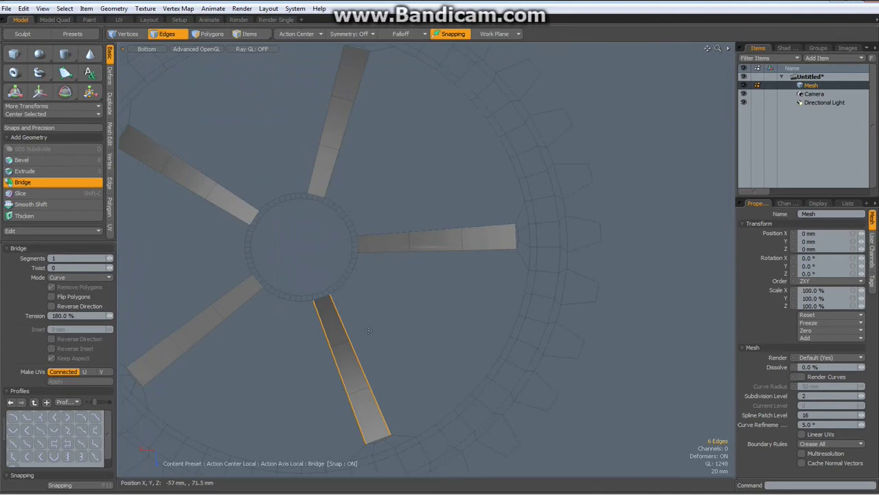
{"action": "key", "text": "space"}
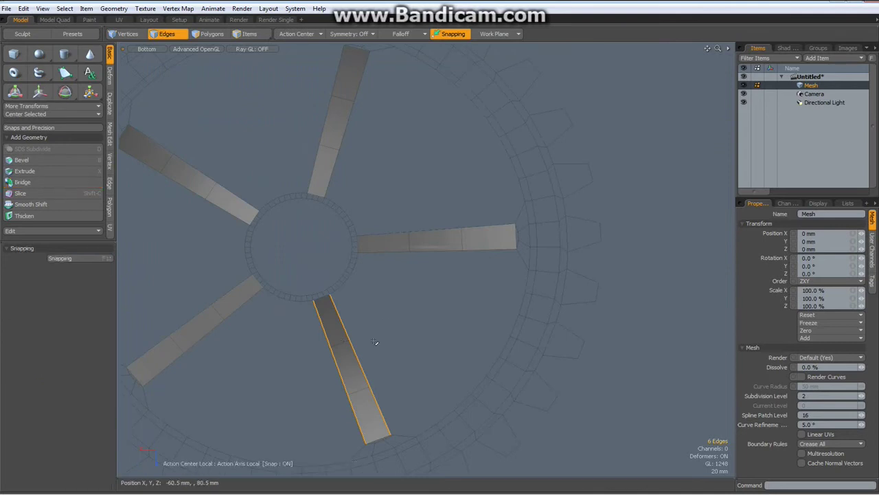
{"action": "left_click", "coordinate": [338, 344]}
{"action": "key", "text": "alt"}
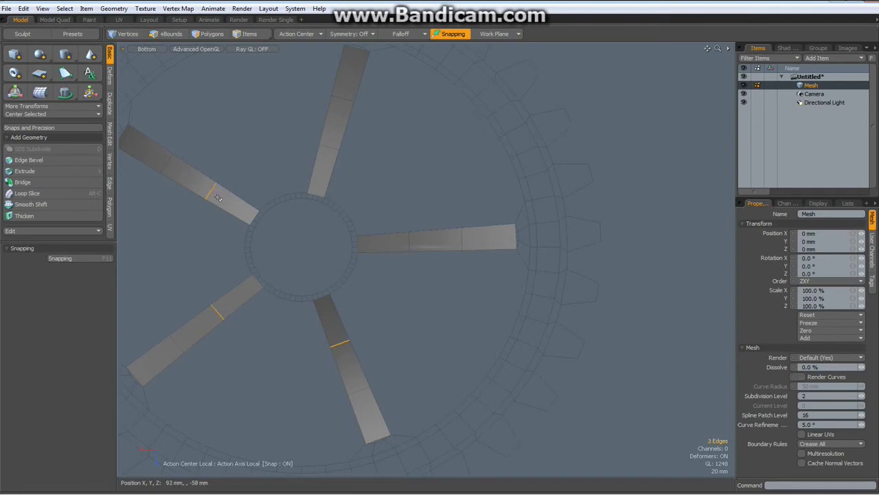
{"action": "left_click", "coordinate": [331, 150], "text": "shift"}
{"action": "key", "text": "shift"}
- Loop Slice the five spoke undersides in Symmetry mode with a count of 2 at 3.0 %, and clear the edge selection
{"action": "key", "text": "alt+c"}
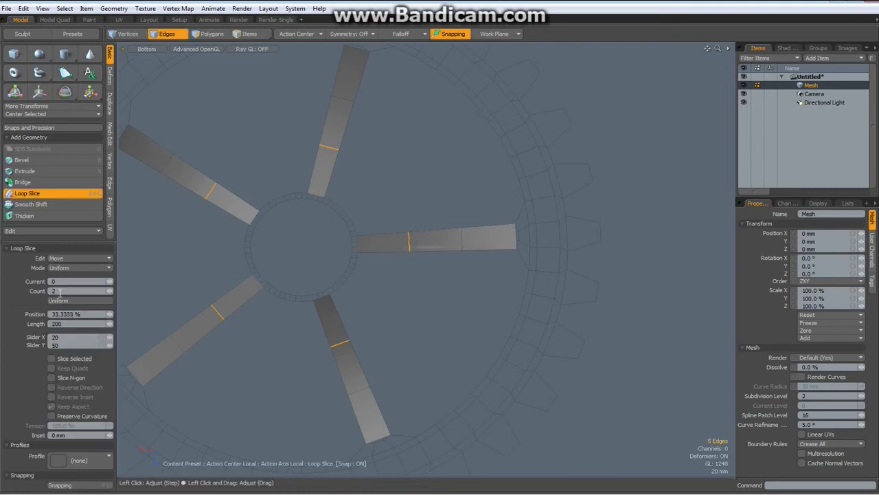
{"action": "left_click", "coordinate": [108, 267]}
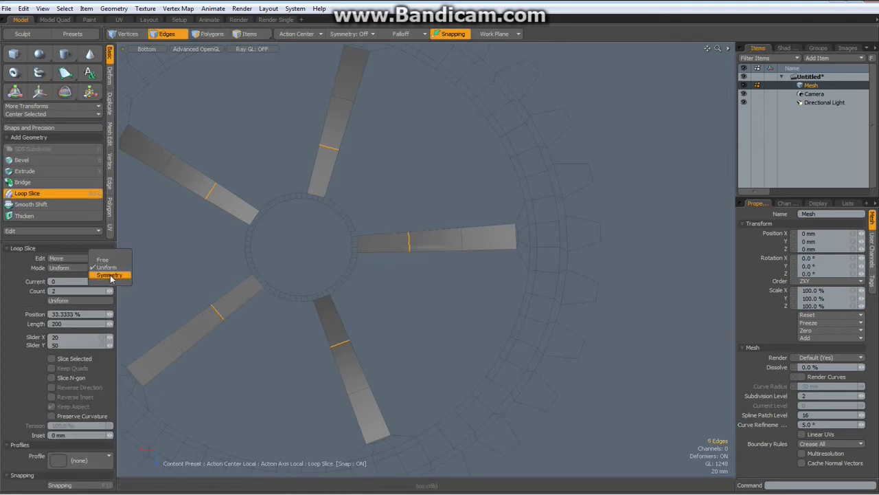
{"action": "left_click", "coordinate": [117, 276]}
{"action": "left_click", "coordinate": [428, 195]}
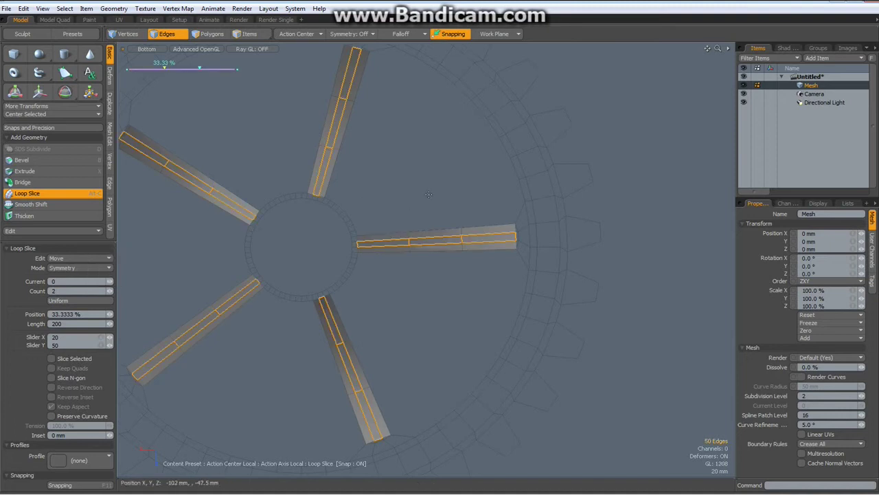
{"action": "left_click_drag", "start_coordinate": [430, 193], "coordinate": [397, 192]}
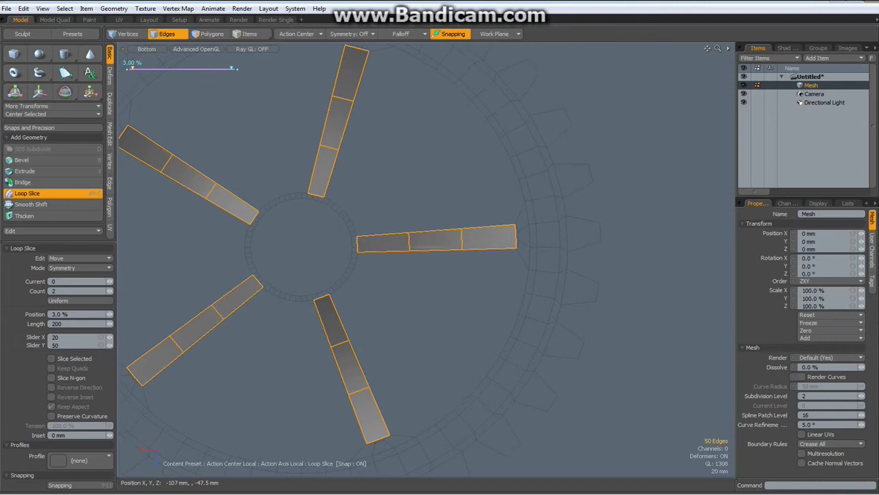
{"action": "key", "text": "space"}
{"action": "left_click", "coordinate": [445, 175]}
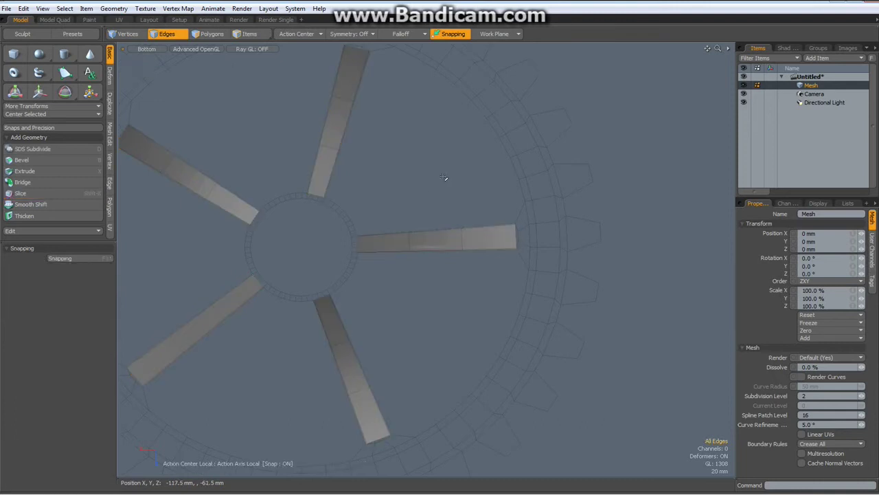
- Return to the Perspective view and turn on subdivision smoothing for the gear mesh to inspect its upper side
{"action": "key", "text": "ctrl+space"}
{"action": "left_click", "coordinate": [466, 169]}
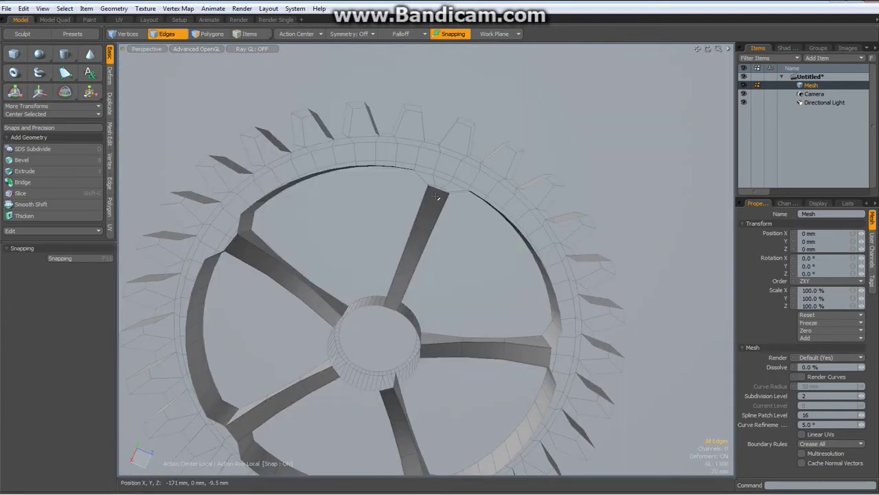
{"action": "left_click_drag", "start_coordinate": [410, 182], "coordinate": [434, 376], "text": "alt"}
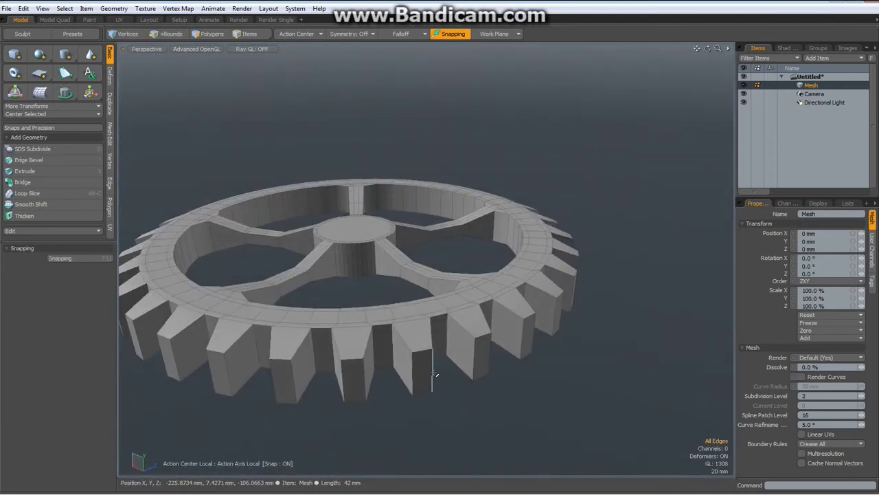
{"action": "key", "text": "shift+Tab"}
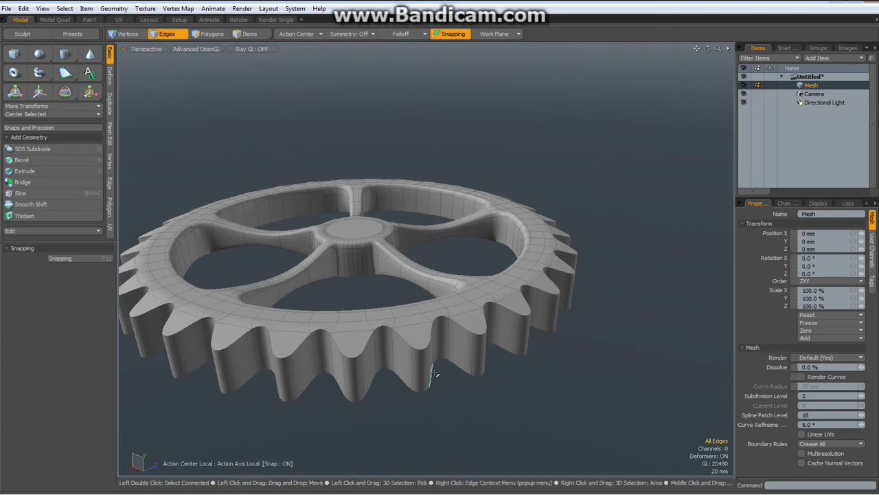
{"action": "left_click_drag", "start_coordinate": [369, 295], "coordinate": [449, 290], "text": "alt+shift"}
{"action": "scroll", "coordinate": [434, 362], "scroll_direction": "up", "scroll_amount": 2}
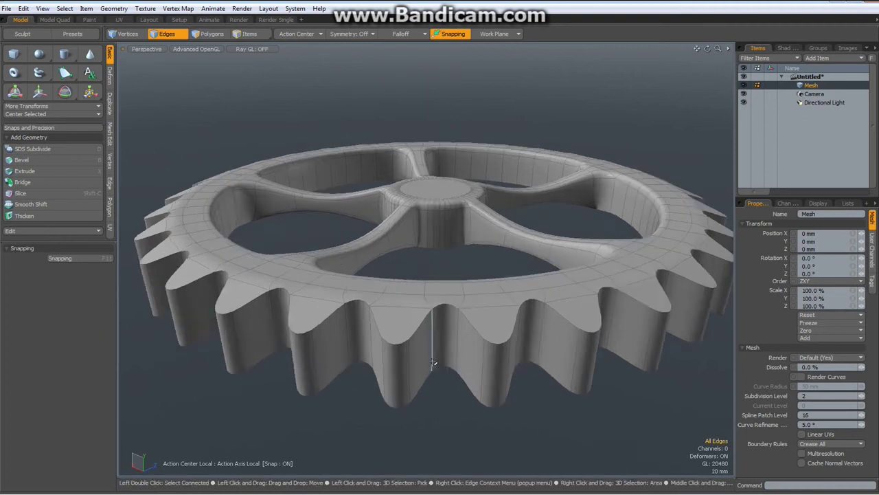
{"action": "scroll", "coordinate": [433, 364], "scroll_direction": "down", "scroll_amount": 2}
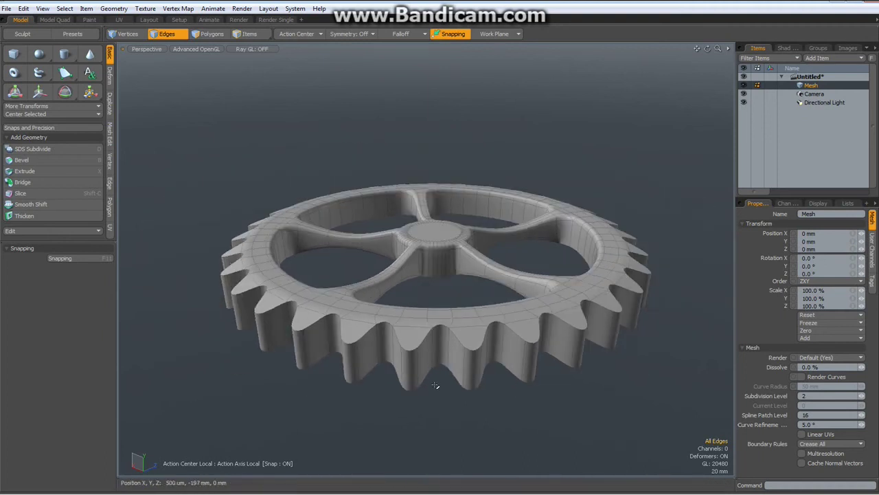
{"action": "left_click_drag", "start_coordinate": [444, 396], "coordinate": [445, 385], "text": "alt"}
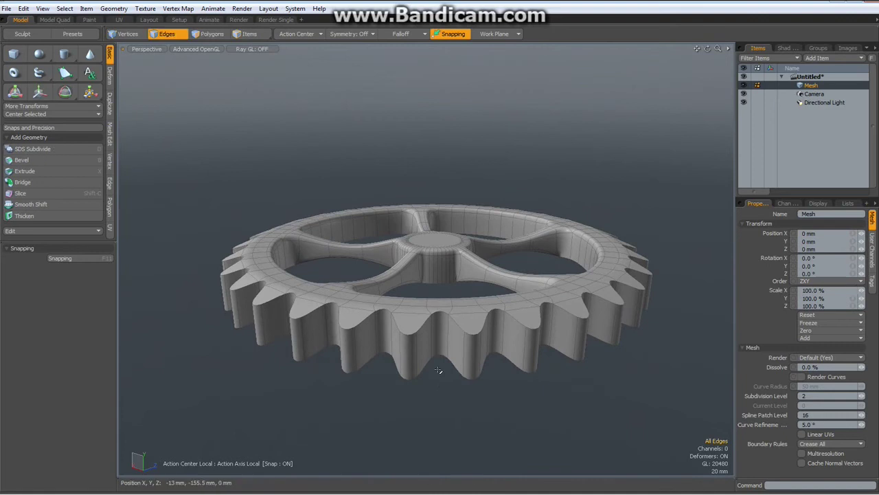
- Select the vertical edges at the tooth tips and roots all around the gear by extending a two-edge selection pattern
{"action": "left_click", "coordinate": [430, 337]}
{"action": "left_click", "coordinate": [447, 335], "text": "shift"}
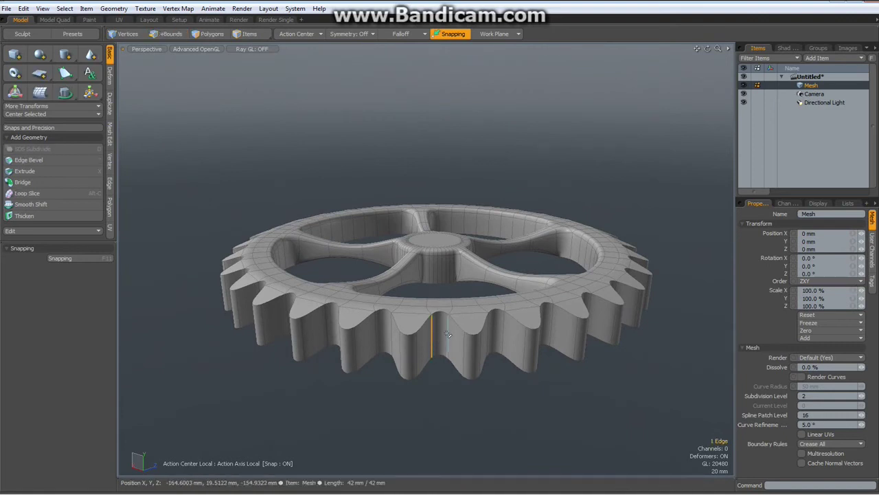
{"action": "key", "text": "Up"}
{"action": "key", "text": "Up"}
{"action": "key", "text": "Up"}
{"action": "key", "text": "Up"}
{"action": "key", "text": "Up"}
{"action": "key", "text": "Up"}
{"action": "key", "text": "Up"}
{"action": "key", "text": "Up"}
{"action": "key", "text": "Up"}
{"action": "key", "text": "Up"}
{"action": "key", "text": "Up"}
{"action": "key", "text": "Up"}
{"action": "key", "text": "Up"}
{"action": "key", "text": "Up"}
{"action": "key", "text": "Up"}
{"action": "key", "text": "Up"}
{"action": "key", "text": "Up"}
{"action": "key", "text": "Up"}
{"action": "key", "text": "Up"}
{"action": "key", "text": "Up"}
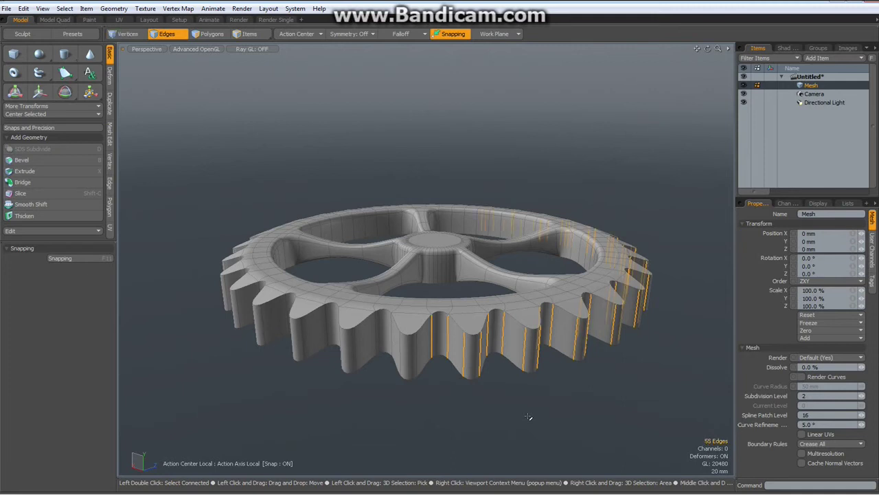
{"action": "key", "text": "Up"}
{"action": "key", "text": "Up"}
{"action": "key", "text": "Up"}
{"action": "key", "text": "Up"}
{"action": "key", "text": "Up"}
{"action": "key", "text": "Up"}
{"action": "key", "text": "Up"}
{"action": "key", "text": "Up"}
{"action": "key", "text": "Up"}
{"action": "key", "text": "Up"}
{"action": "key", "text": "Up"}
{"action": "key", "text": "Up"}
{"action": "key", "text": "Up"}
{"action": "key", "text": "Up"}
{"action": "key", "text": "Up"}
{"action": "key", "text": "Up"}
{"action": "key", "text": "Up"}
{"action": "key", "text": "Up"}
{"action": "key", "text": "Up"}
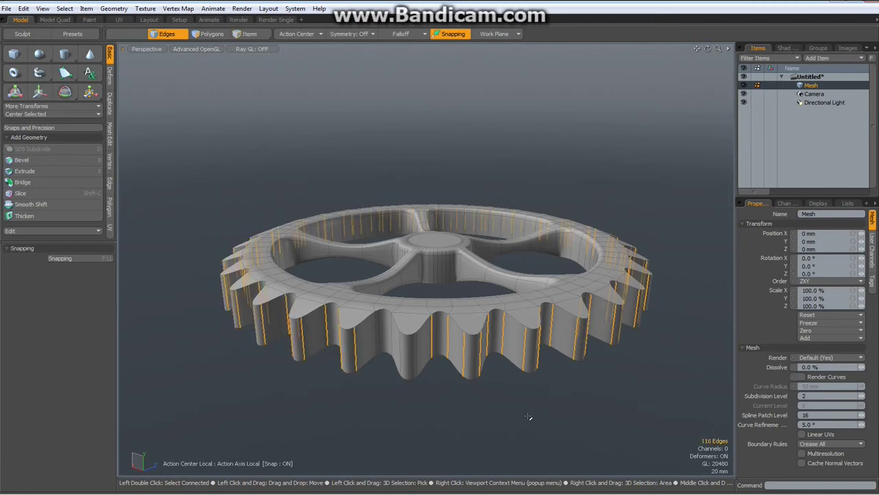
- Apply a 20.0 % weight to the selected vertical tooth edges with the Edge Weight Tool, and clear the edge selection
{"action": "left_click", "coordinate": [180, 9]}
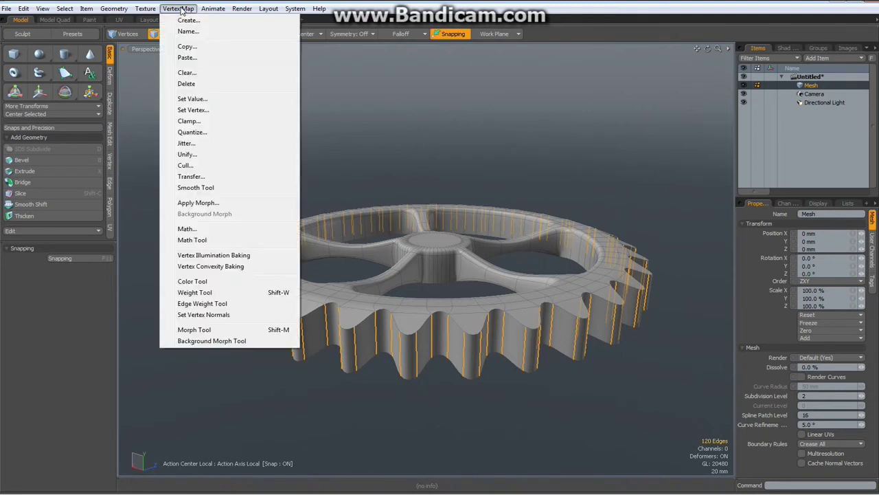
{"action": "left_click", "coordinate": [187, 306]}
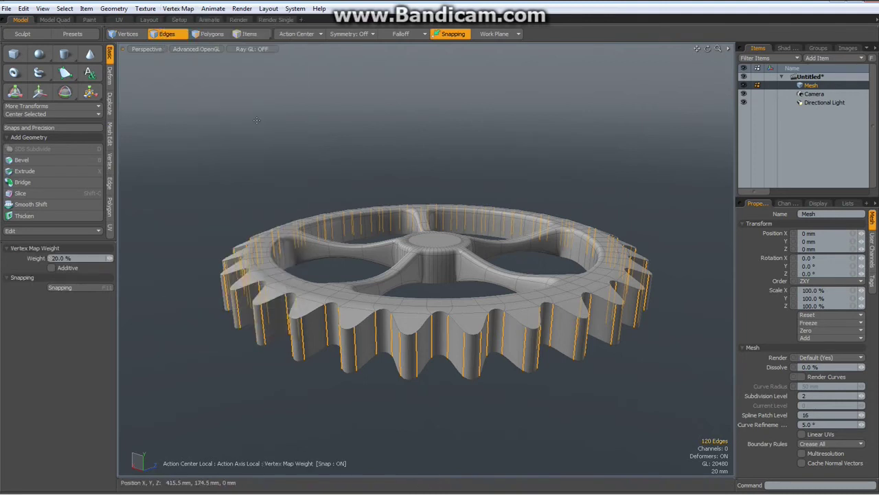
{"action": "left_click", "coordinate": [257, 120]}
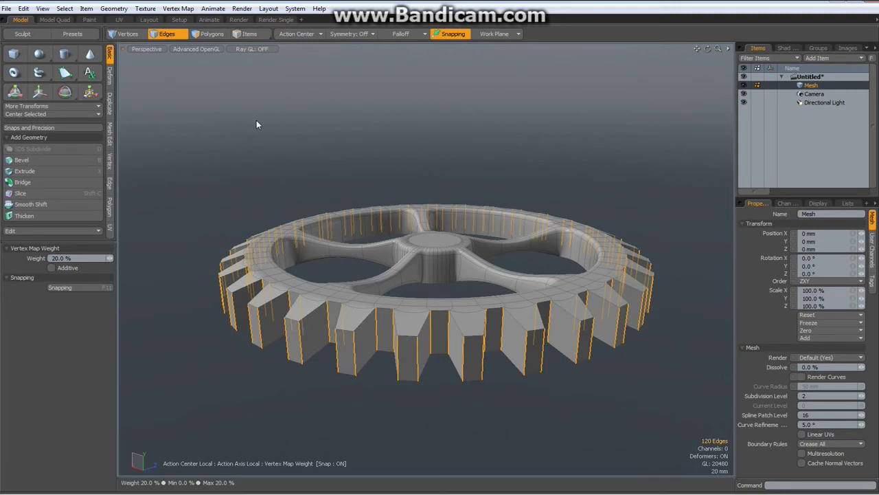
{"action": "key", "text": "space"}
{"action": "left_click", "coordinate": [257, 120]}
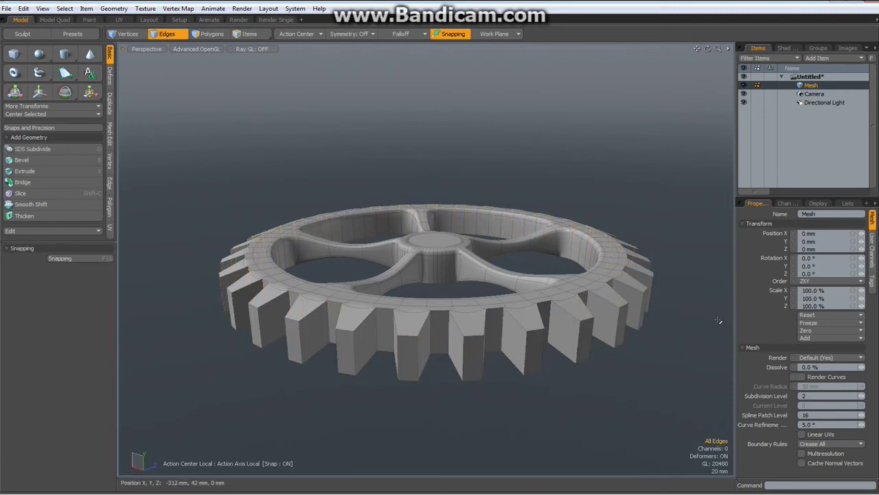
- Set the mesh's Subdivision Level to 3 and view the smoothed teeth up close
{"action": "left_click", "coordinate": [863, 397]}
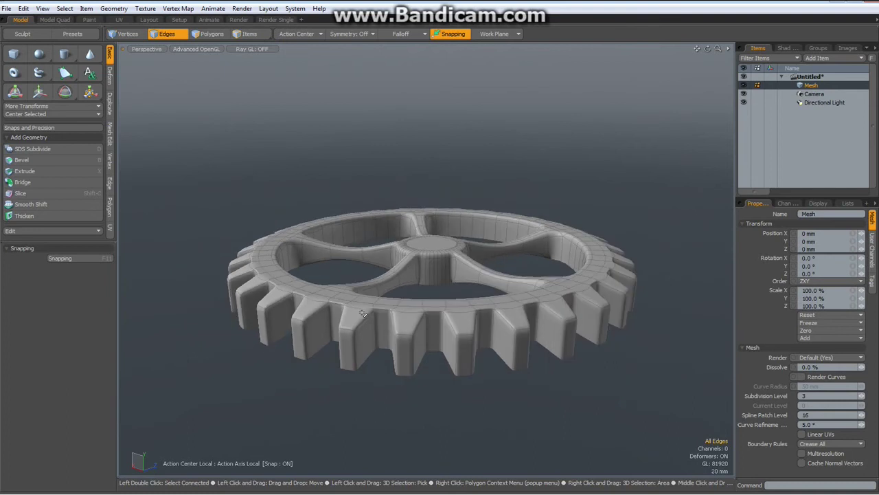
{"action": "left_click_drag", "start_coordinate": [363, 314], "coordinate": [419, 300], "text": "alt"}
{"action": "scroll", "coordinate": [418, 300], "scroll_direction": "up", "scroll_amount": 5}
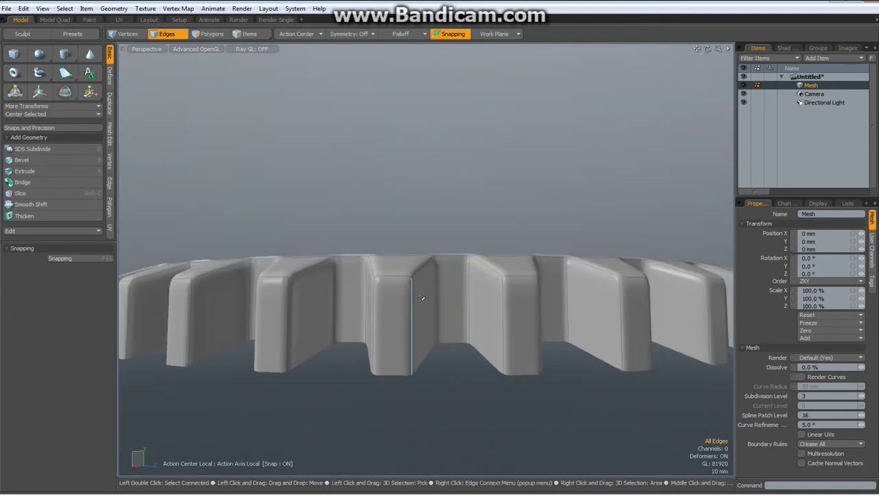
- Add an edge loop around all the teeth near their upper edge at a position of 14.0 %
{"action": "left_click", "coordinate": [109, 183]}
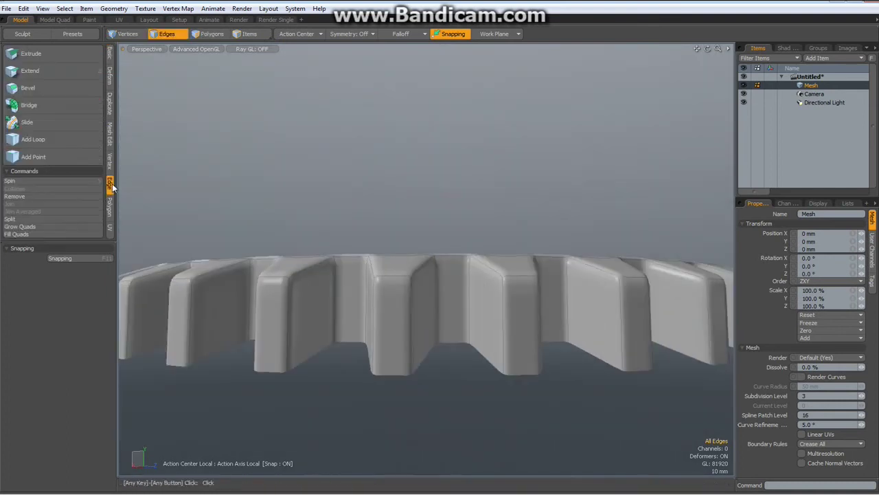
{"action": "left_click", "coordinate": [38, 140]}
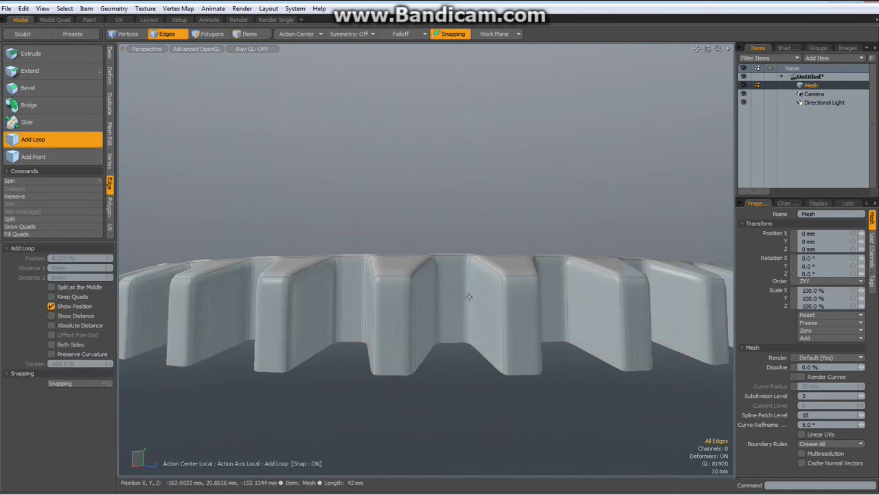
{"action": "left_click", "coordinate": [469, 296]}
{"action": "left_click_drag", "start_coordinate": [471, 280], "coordinate": [471, 268]}
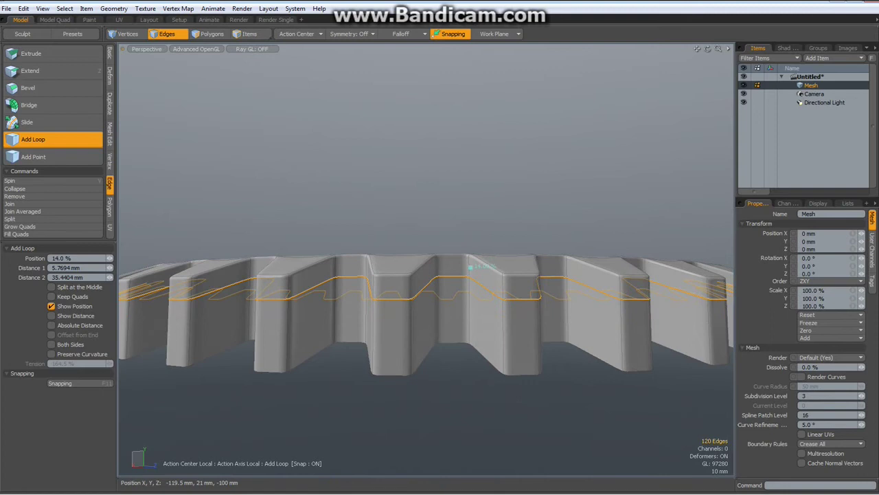
{"action": "key", "text": "space"}
{"action": "left_click_drag", "start_coordinate": [526, 168], "coordinate": [420, 247], "text": "alt"}
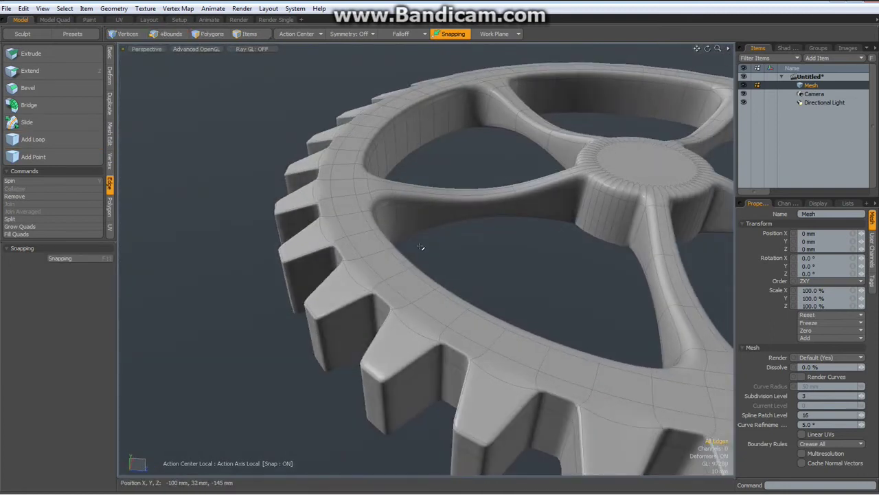
- Turn off subdivision smoothing and select two neighbouring vertical edges on the inner rim wall of each of the five openings
{"action": "key", "text": "Tab"}
{"action": "left_click_drag", "start_coordinate": [504, 251], "coordinate": [446, 233], "text": "alt"}
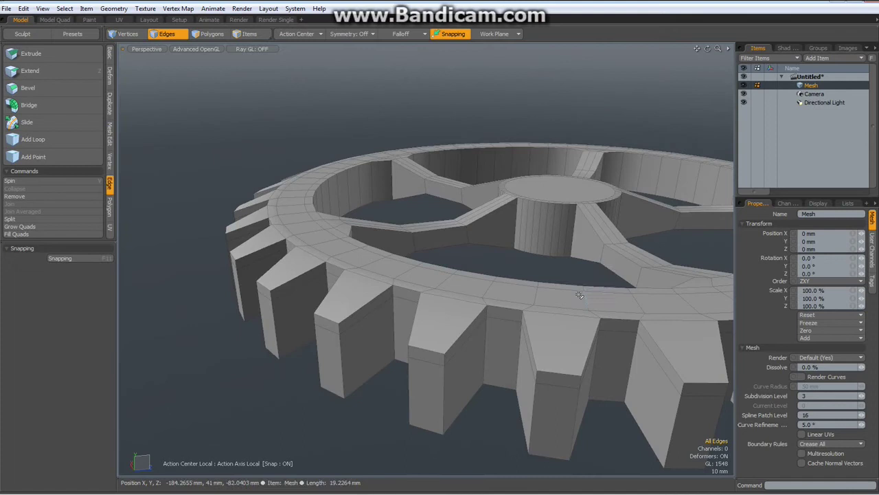
{"action": "left_click_drag", "start_coordinate": [348, 192], "coordinate": [360, 192]}
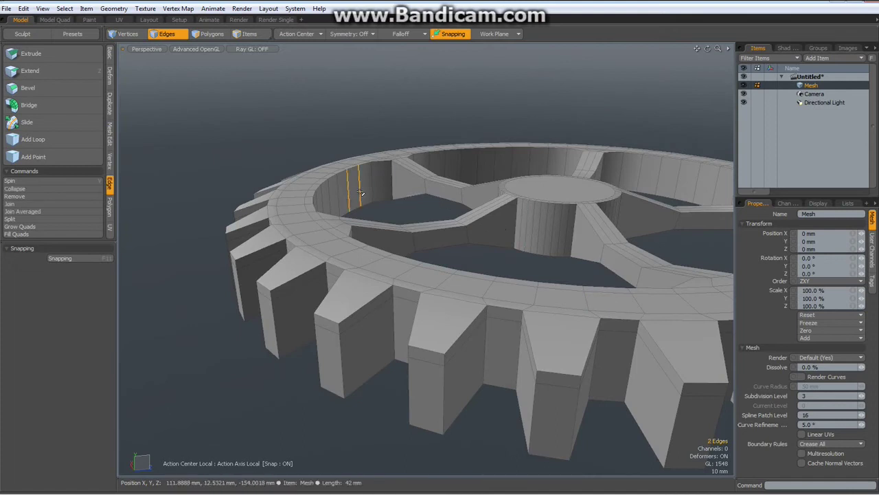
{"action": "left_click_drag", "start_coordinate": [479, 161], "coordinate": [496, 165]}
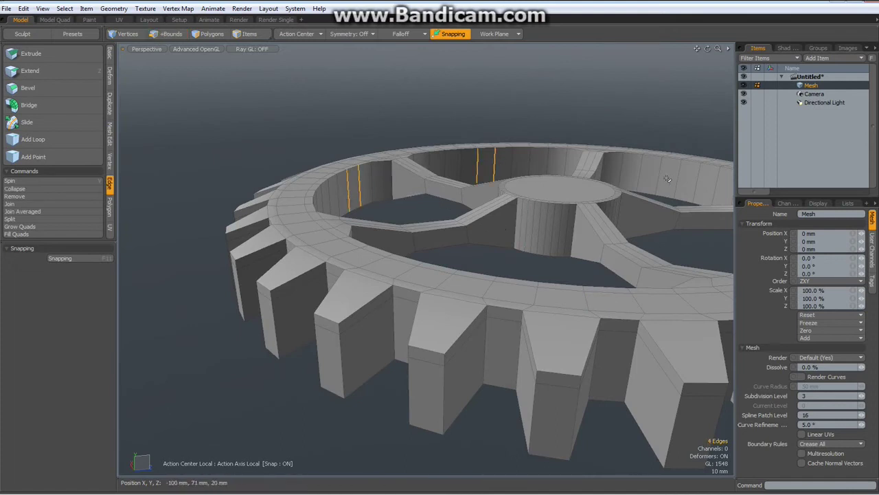
{"action": "left_click_drag", "start_coordinate": [693, 177], "coordinate": [682, 177], "text": "alt"}
{"action": "left_click_drag", "start_coordinate": [303, 184], "coordinate": [323, 186], "text": "shift"}
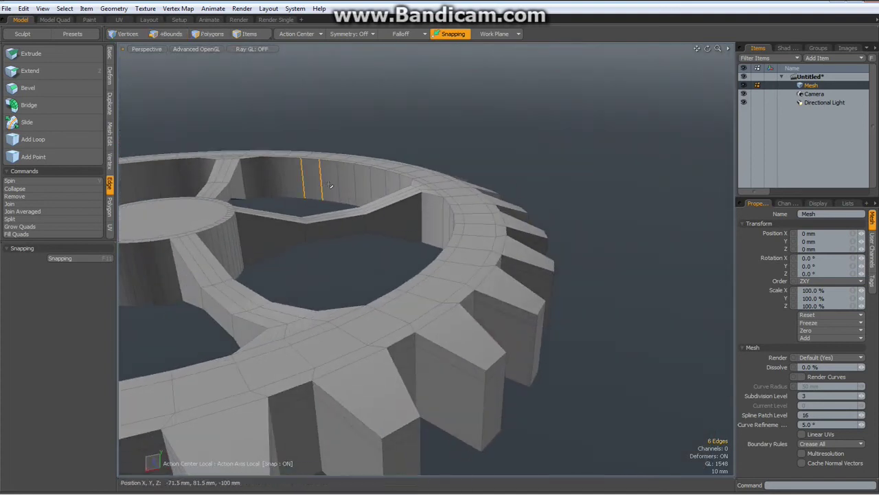
{"action": "left_click_drag", "start_coordinate": [248, 287], "coordinate": [328, 265], "text": "alt"}
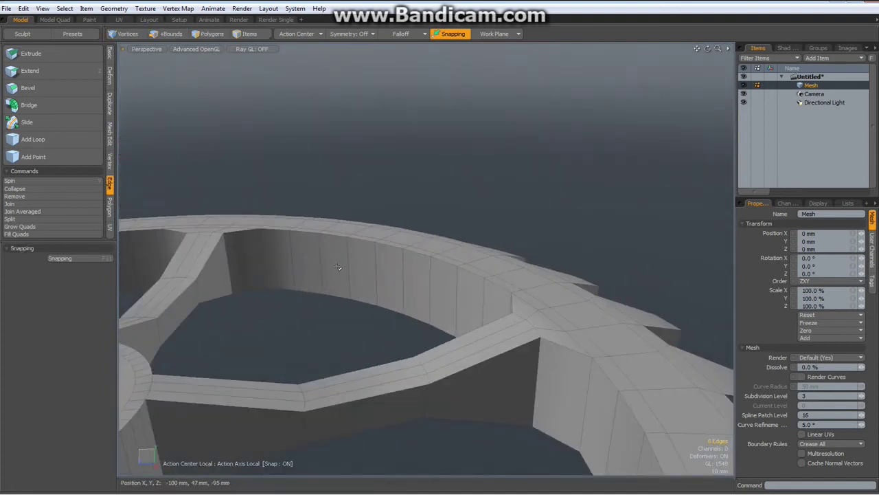
- Loop Slice the walls of the five openings near their upper edge in Free mode, count 1 at 97.5 %, and clear the selection
{"action": "key", "text": "alt+c"}
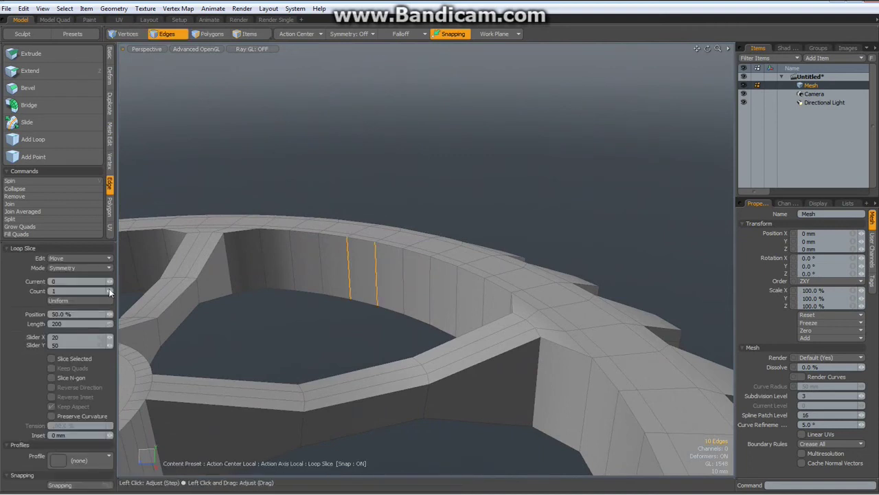
{"action": "left_click", "coordinate": [101, 268]}
{"action": "left_click", "coordinate": [103, 254]}
{"action": "left_click", "coordinate": [328, 327]}
{"action": "left_click_drag", "start_coordinate": [328, 326], "coordinate": [362, 327]}
{"action": "left_click_drag", "start_coordinate": [214, 67], "coordinate": [232, 67]}
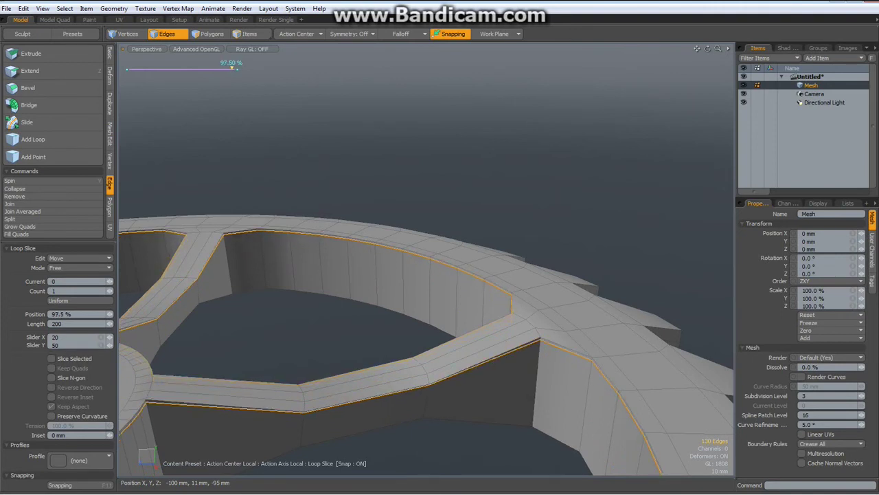
{"action": "left_click_drag", "start_coordinate": [246, 363], "coordinate": [0, 375], "text": "alt"}
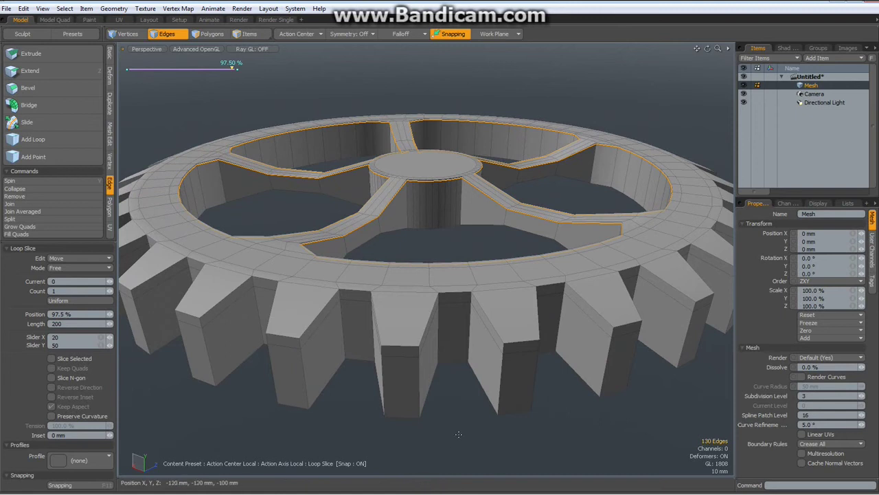
{"action": "key", "text": "space"}
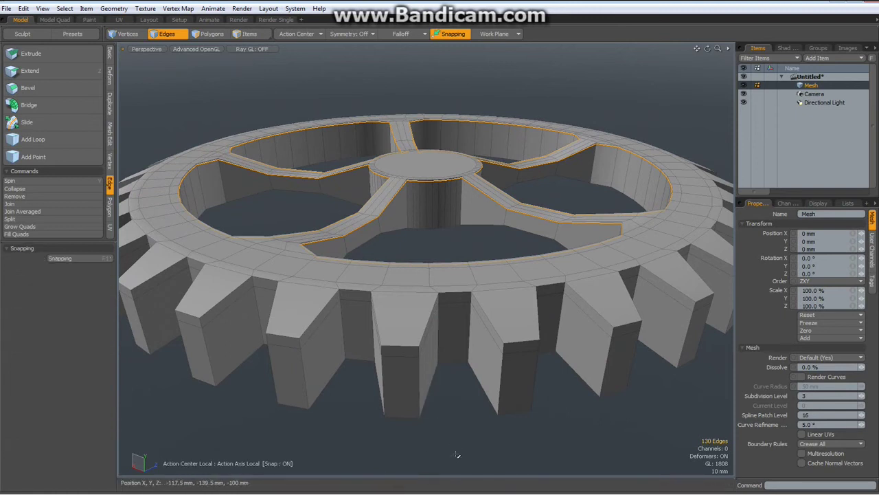
{"action": "left_click", "coordinate": [455, 457]}
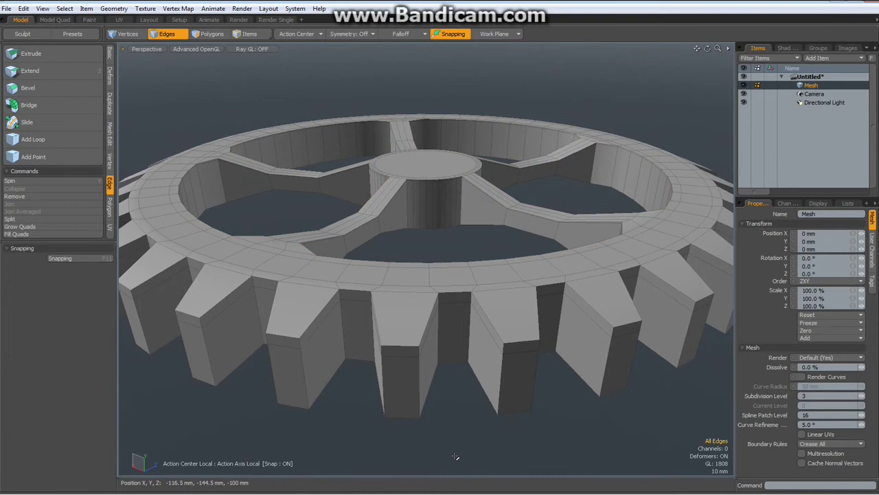
- Inspect the spokes and rim with subdivision smoothing on, and return to the unsmoothed mesh
{"action": "key", "text": "Tab"}
{"action": "left_click_drag", "start_coordinate": [257, 174], "coordinate": [199, 203], "text": "alt"}
{"action": "key", "text": "Tab"}
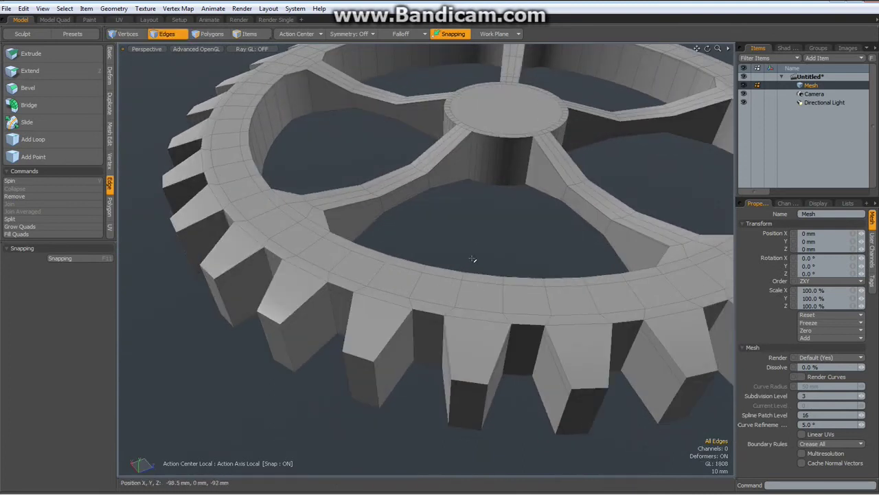
- Switch to Polygons mode and select the full polygon loop running around the rim's flat upper face
{"action": "scroll", "coordinate": [472, 257], "scroll_direction": "down", "scroll_amount": 2}
{"action": "left_click_drag", "start_coordinate": [471, 237], "coordinate": [440, 280], "text": "alt+shift"}
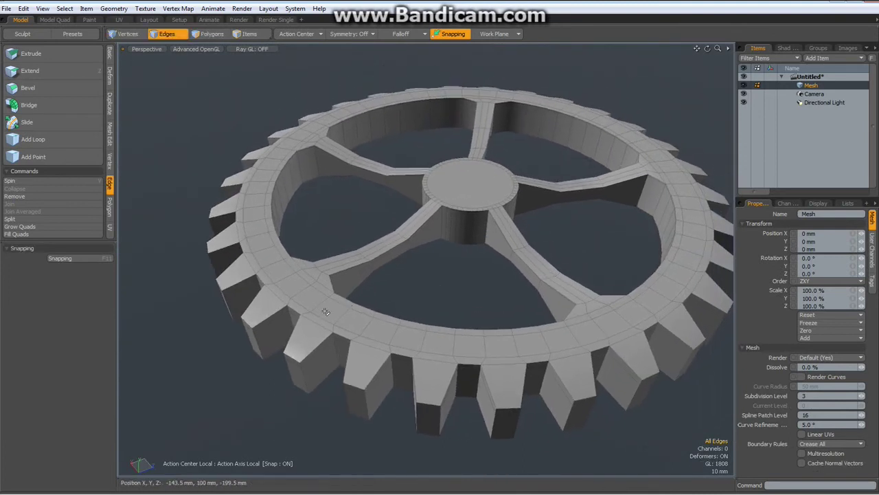
{"action": "key", "text": "3"}
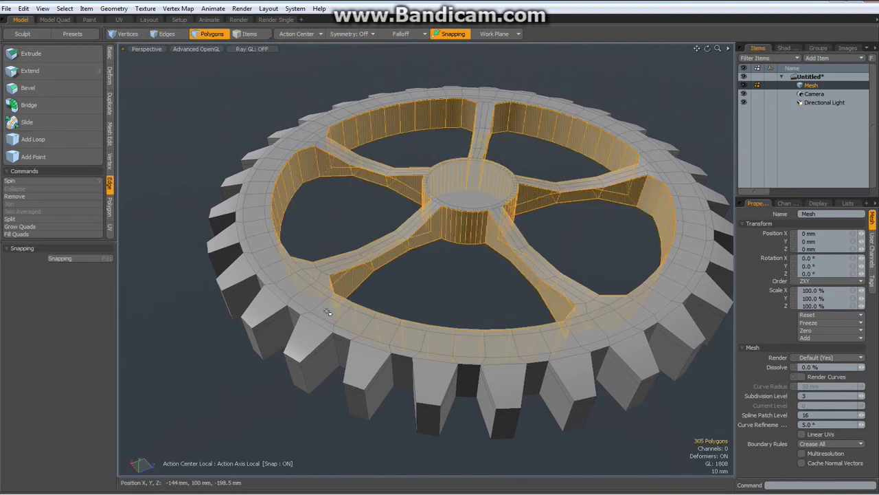
{"action": "left_click_drag", "start_coordinate": [323, 302], "coordinate": [310, 297]}
{"action": "key", "text": "l"}
{"action": "mouse_move", "coordinate": [416, 290]}
{"action": "left_mouse_down", "text": "alt"}
{"action": "mouse_move", "coordinate": [402, 274]}
{"action": "mouse_move", "coordinate": [411, 291]}
{"action": "left_mouse_up", "text": "alt"}
- Bevel the selected rim loop upward twice, the second time with Shift 5.6 mm and Inset 6.1 mm, and clear the selection
{"action": "key", "text": "b"}
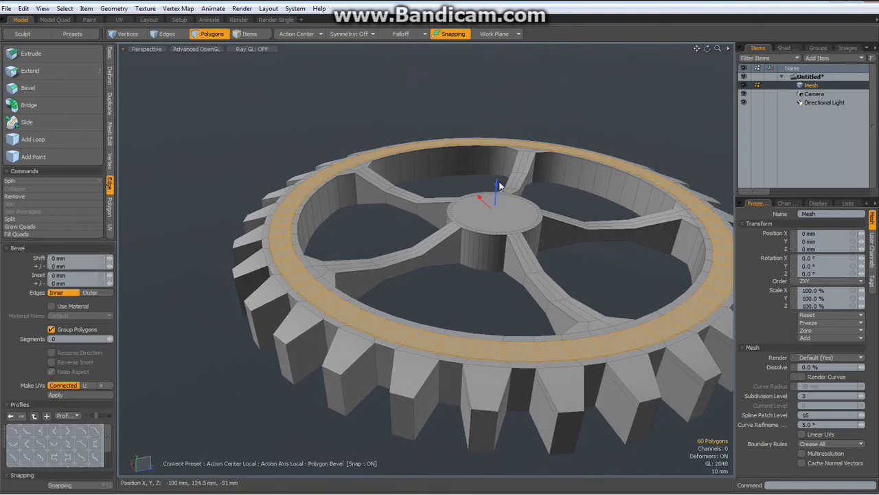
{"action": "left_click_drag", "start_coordinate": [496, 183], "coordinate": [497, 178]}
{"action": "left_click", "coordinate": [437, 303], "text": "shift"}
{"action": "left_click_drag", "start_coordinate": [496, 180], "coordinate": [480, 191]}
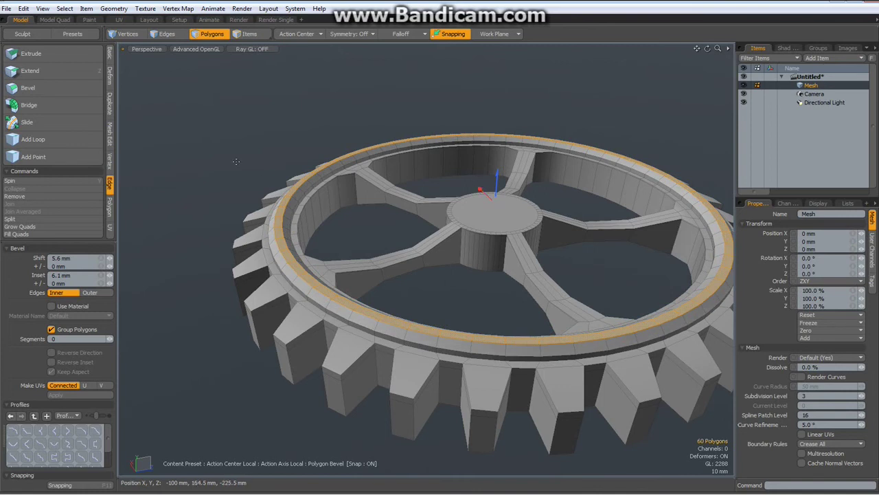
{"action": "key", "text": "q"}
{"action": "left_click", "coordinate": [238, 163]}
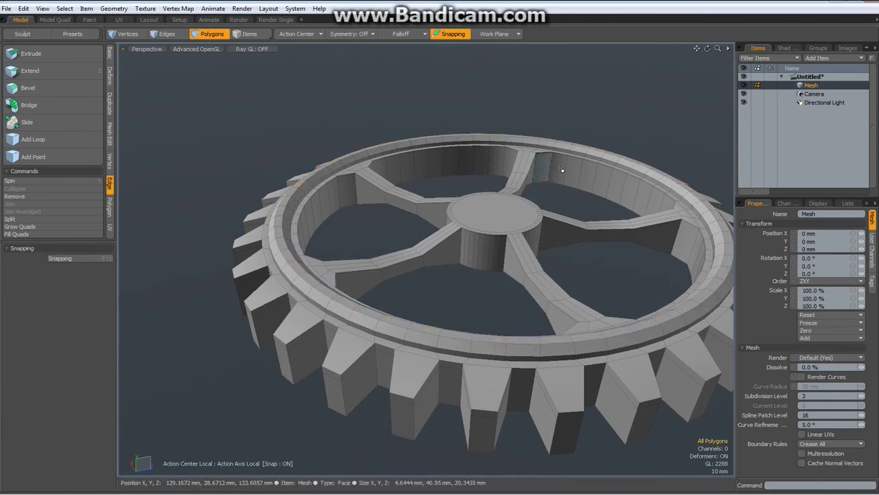
- Select the hub's round top polygon and bevel it upward with a Shift of 4.5 mm
{"action": "scroll", "coordinate": [509, 214], "scroll_direction": "up", "scroll_amount": 3}
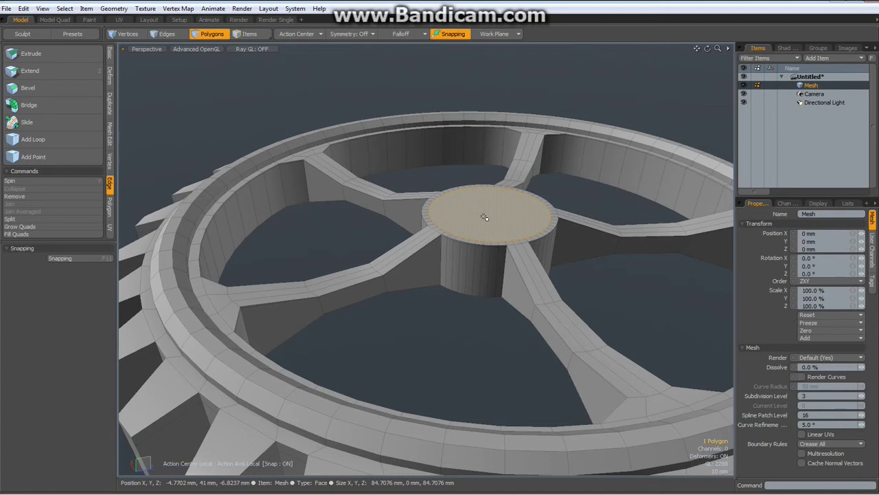
{"action": "key", "text": "b"}
{"action": "left_click", "coordinate": [484, 217]}
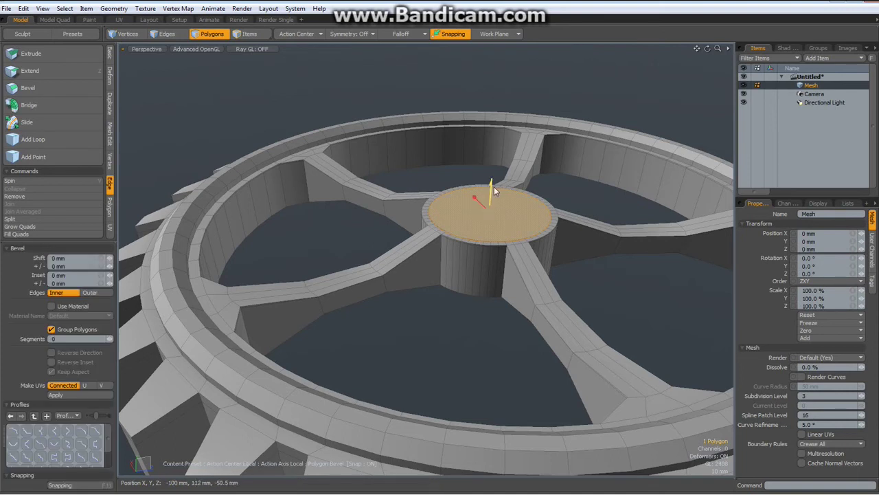
{"action": "left_click_drag", "start_coordinate": [492, 183], "coordinate": [491, 176]}
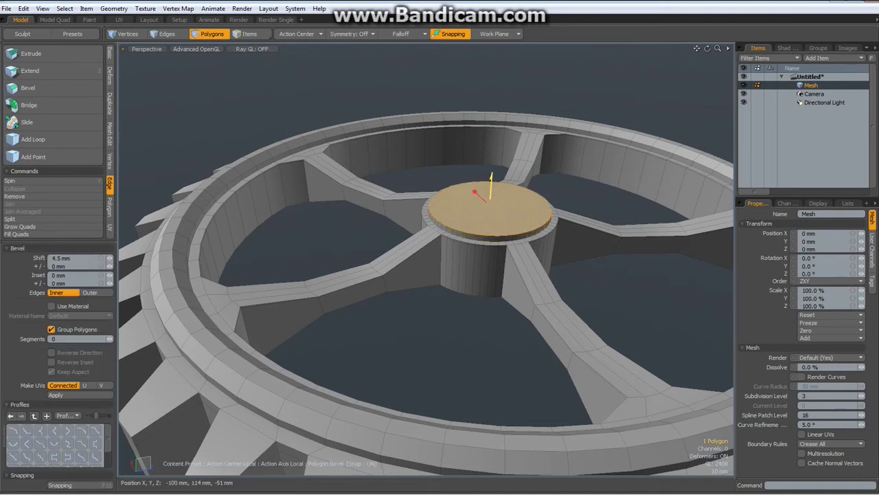
- Add a second bevel to the hub's top polygon with Shift 12 mm and Inset 10.6 mm
{"action": "left_click", "coordinate": [461, 213]}
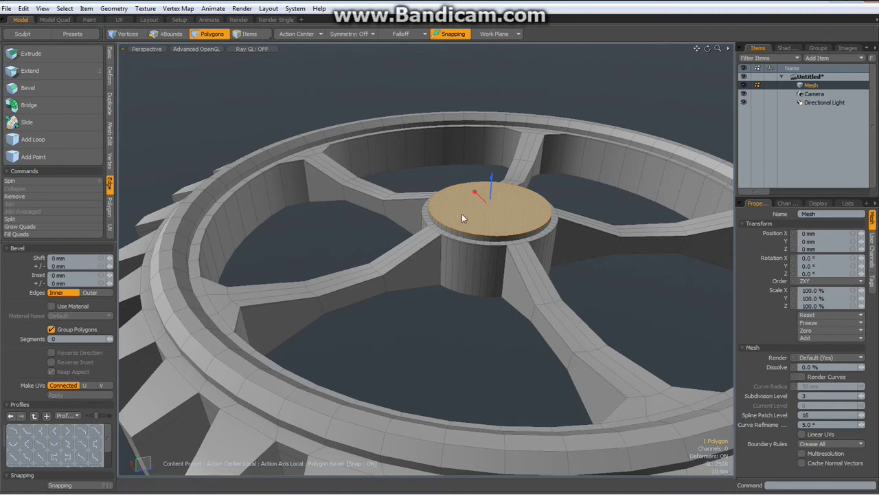
{"action": "left_click_drag", "start_coordinate": [491, 180], "coordinate": [492, 163]}
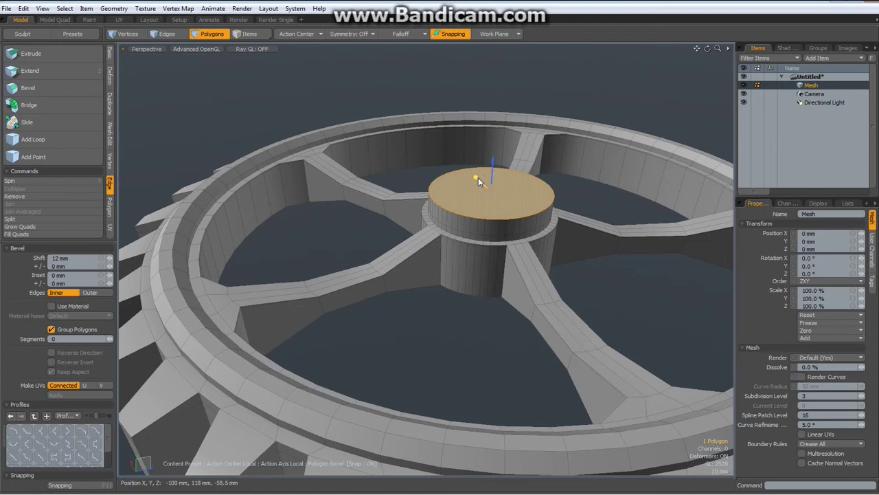
{"action": "left_click_drag", "start_coordinate": [479, 179], "coordinate": [491, 190]}
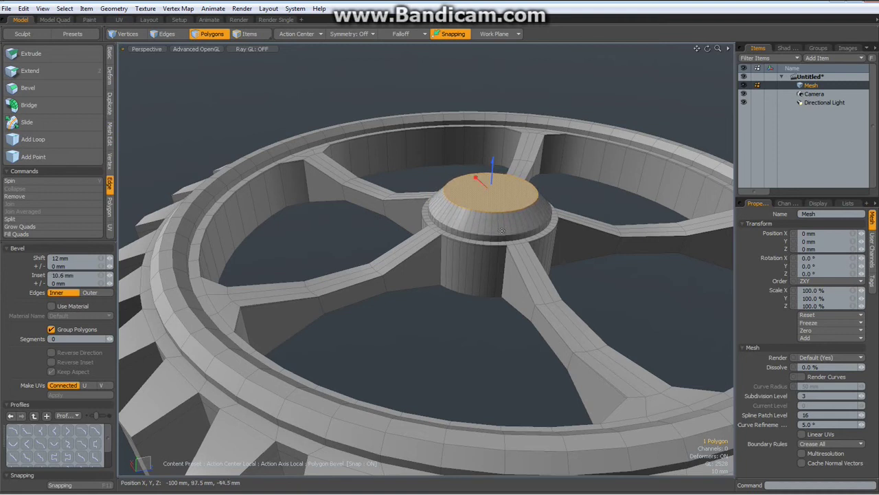
- Open a bore through the hub by beveling its top polygon with Inset 12.3 mm and Shift -93.55 mm, and delete the end polygon
{"action": "left_click", "coordinate": [471, 194], "text": "shift"}
{"action": "left_click_drag", "start_coordinate": [476, 177], "coordinate": [481, 183]}
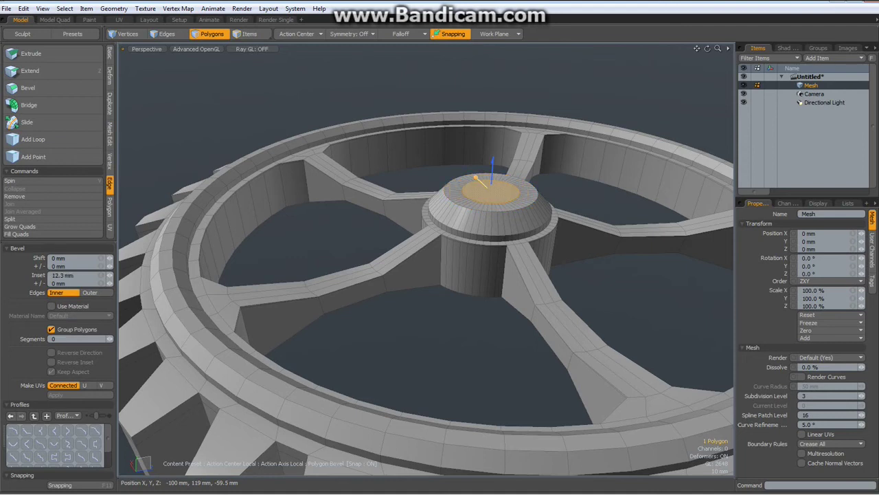
{"action": "left_click", "coordinate": [504, 223], "text": "shift"}
{"action": "left_click_drag", "start_coordinate": [494, 162], "coordinate": [483, 287]}
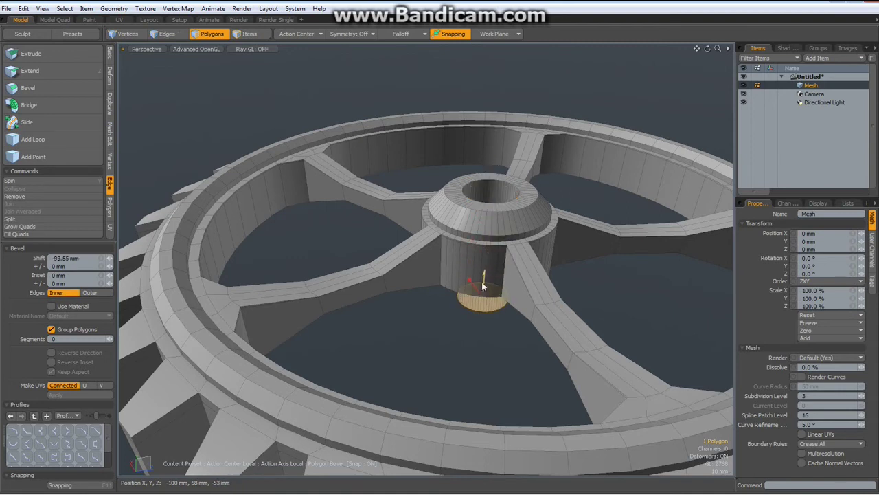
{"action": "key", "text": "Delete"}
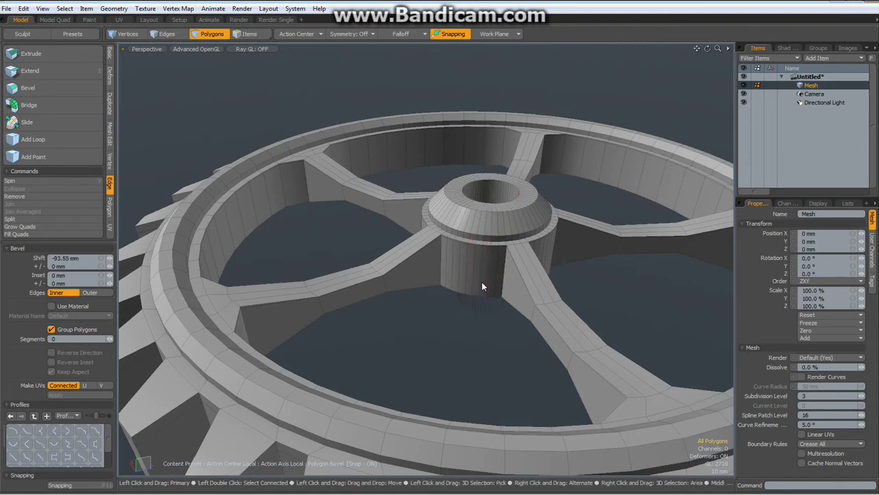
- Switch to Edges mode and select the chain of seven edges running across the raised rim's profile from its outer base to its inner border
{"action": "scroll", "coordinate": [482, 281], "scroll_direction": "down", "scroll_amount": 4}
{"action": "left_click_drag", "start_coordinate": [496, 340], "coordinate": [449, 277], "text": "alt"}
{"action": "scroll", "coordinate": [331, 304], "scroll_direction": "up", "scroll_amount": 2}
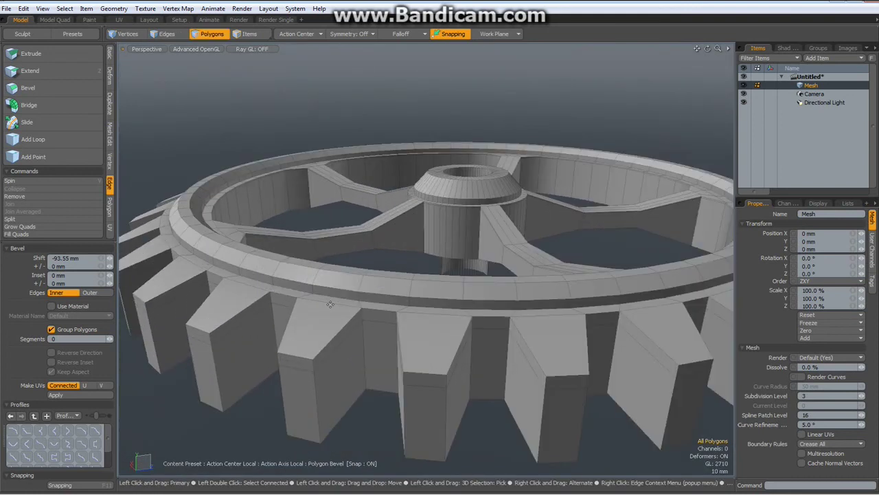
{"action": "scroll", "coordinate": [320, 286], "scroll_direction": "up", "scroll_amount": 2}
{"action": "left_click_drag", "start_coordinate": [320, 286], "coordinate": [293, 309], "text": "alt"}
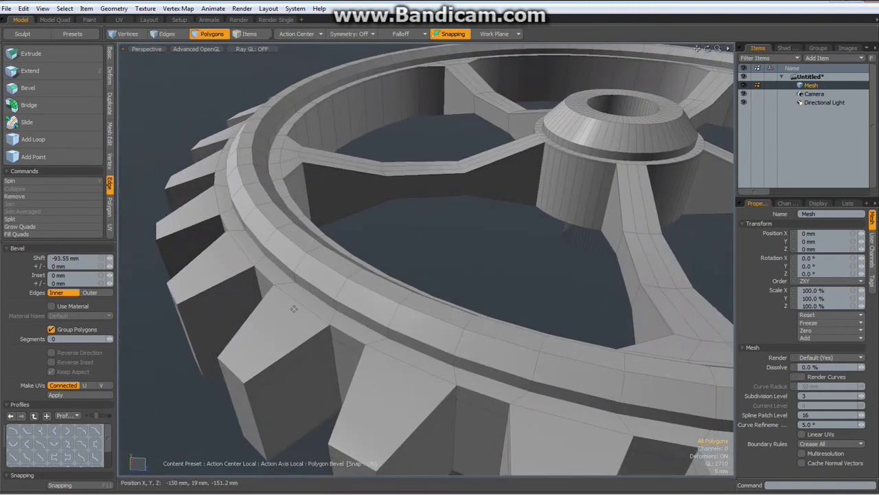
{"action": "key", "text": "2"}
{"action": "left_click", "coordinate": [334, 318]}
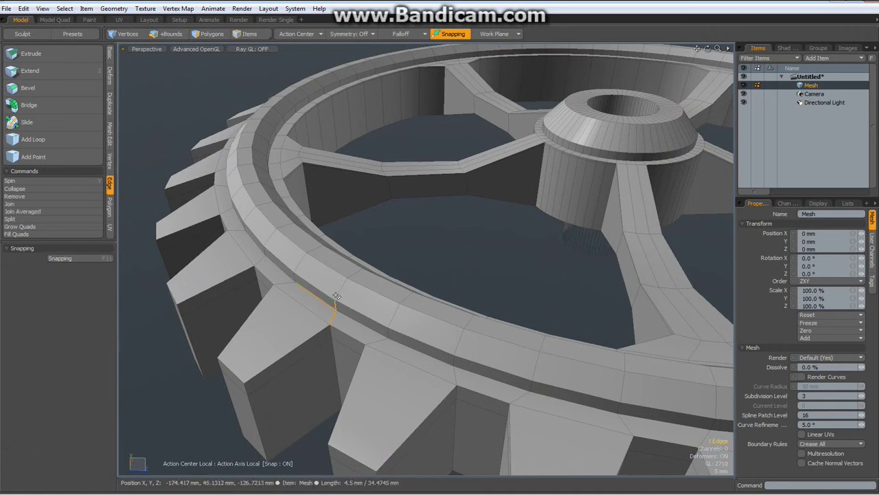
{"action": "left_click", "coordinate": [329, 306], "text": "shift"}
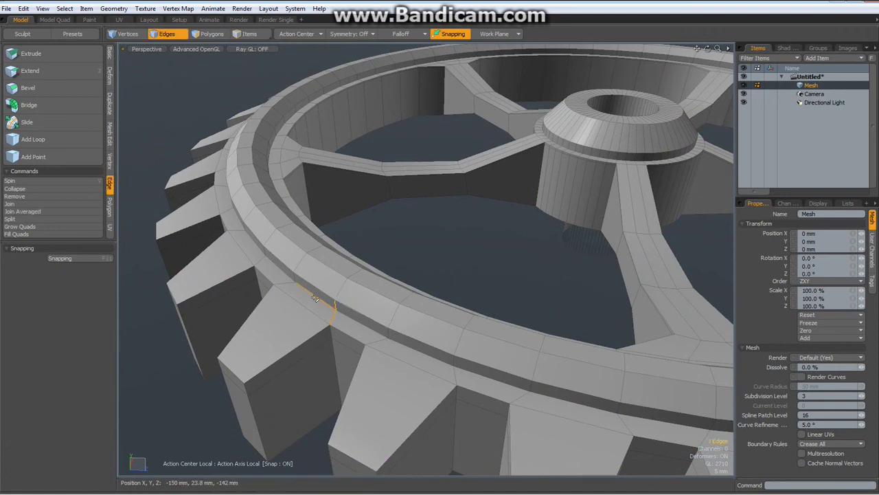
{"action": "left_click", "coordinate": [351, 275], "text": "shift"}
{"action": "left_click_drag", "start_coordinate": [411, 234], "coordinate": [285, 239], "text": "alt"}
{"action": "left_click", "coordinate": [365, 234], "text": "shift"}
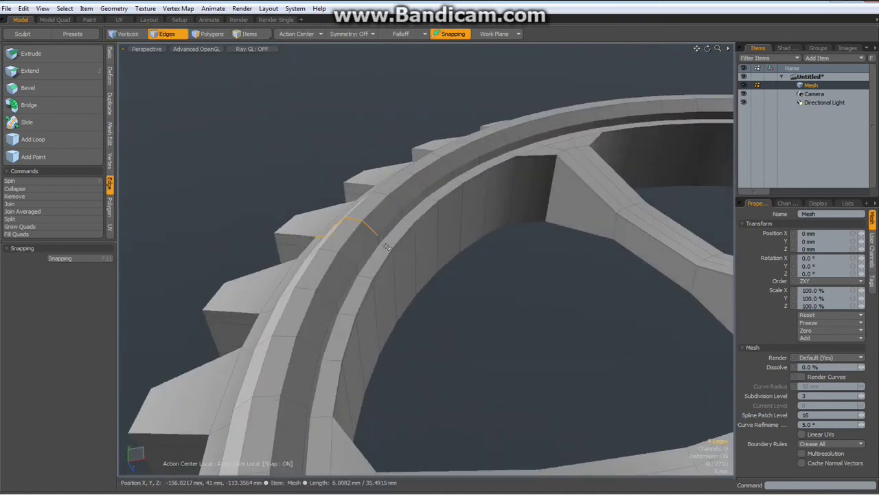
{"action": "scroll", "coordinate": [362, 240], "scroll_direction": "up", "scroll_amount": 5}
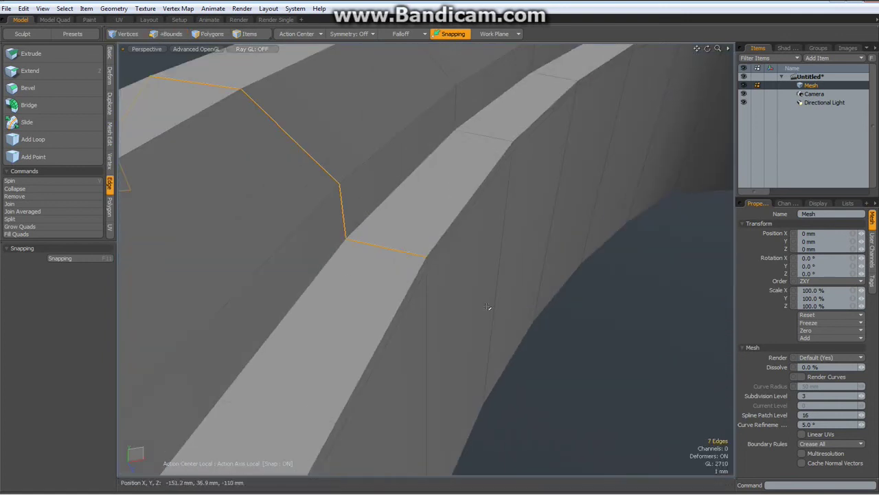
{"action": "scroll", "coordinate": [488, 307], "scroll_direction": "down", "scroll_amount": 5}
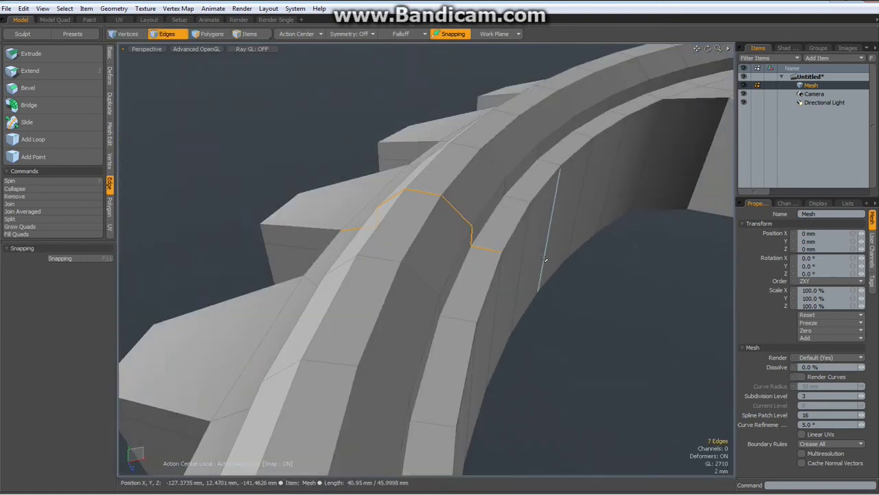
- Loop-slice the rim's selected edges with Count 2, Symmetry mode and Position 6.5 %, and clear the selection
{"action": "key", "text": "alt+c"}
{"action": "left_click", "coordinate": [554, 371]}
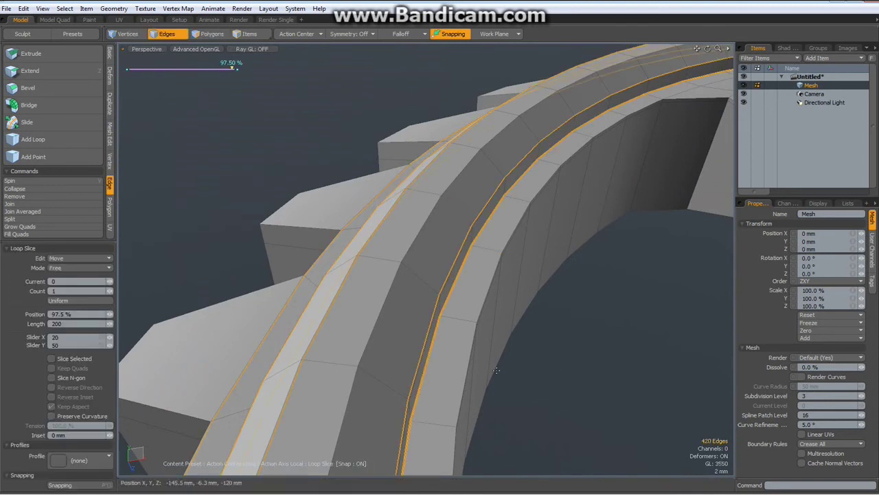
{"action": "left_click", "coordinate": [110, 291]}
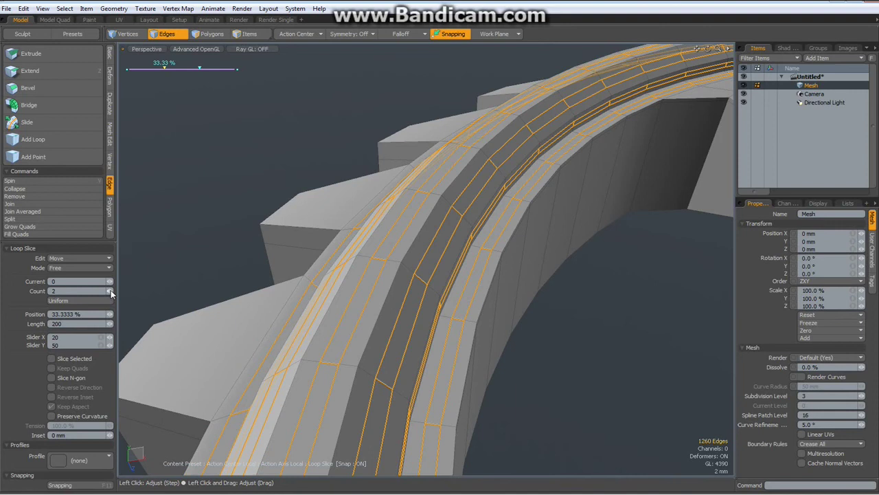
{"action": "left_click", "coordinate": [108, 268]}
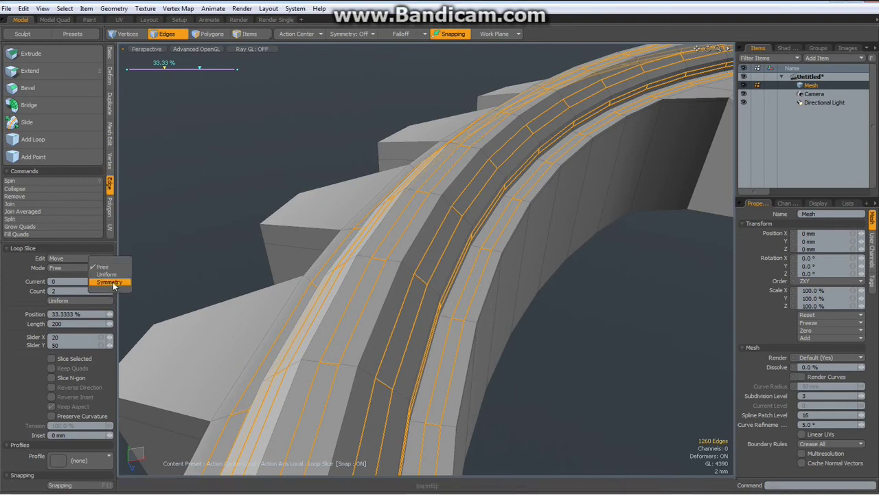
{"action": "left_click", "coordinate": [109, 282]}
{"action": "left_click_drag", "start_coordinate": [353, 321], "coordinate": [292, 323]}
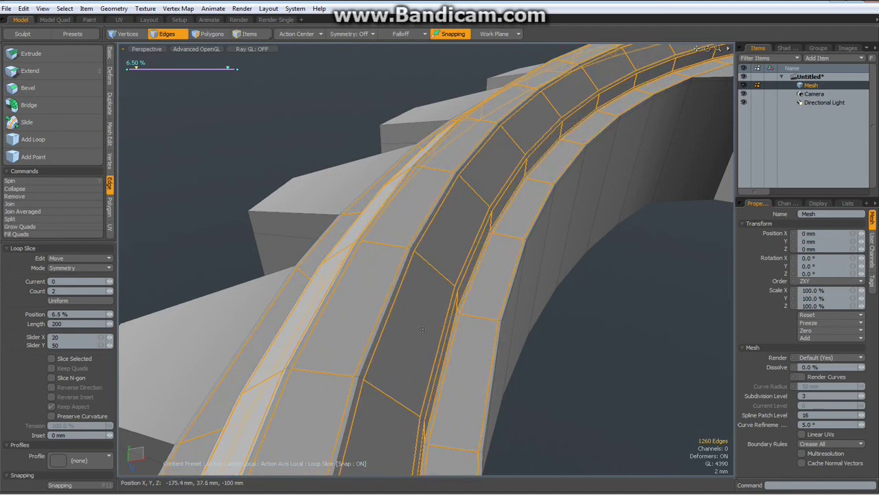
{"action": "key", "text": "space"}
{"action": "left_click", "coordinate": [615, 331]}
- Add two symmetric loop slices each to the hub's flat ledge and the short vertical wall above it
{"action": "scroll", "coordinate": [617, 334], "scroll_direction": "down", "scroll_amount": 5}
{"action": "left_click_drag", "start_coordinate": [618, 337], "coordinate": [711, 326], "text": "alt"}
{"action": "left_click_drag", "start_coordinate": [661, 249], "coordinate": [337, 360], "text": "alt+shift"}
{"action": "scroll", "coordinate": [411, 346], "scroll_direction": "up", "scroll_amount": 5}
{"action": "scroll", "coordinate": [410, 347], "scroll_direction": "up", "scroll_amount": 2}
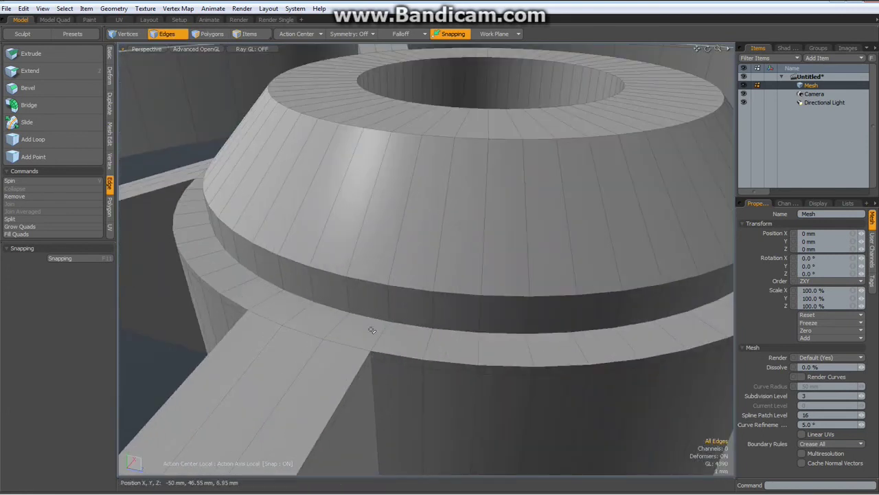
{"action": "left_click", "coordinate": [380, 336]}
{"action": "left_click", "coordinate": [390, 311], "text": "shift"}
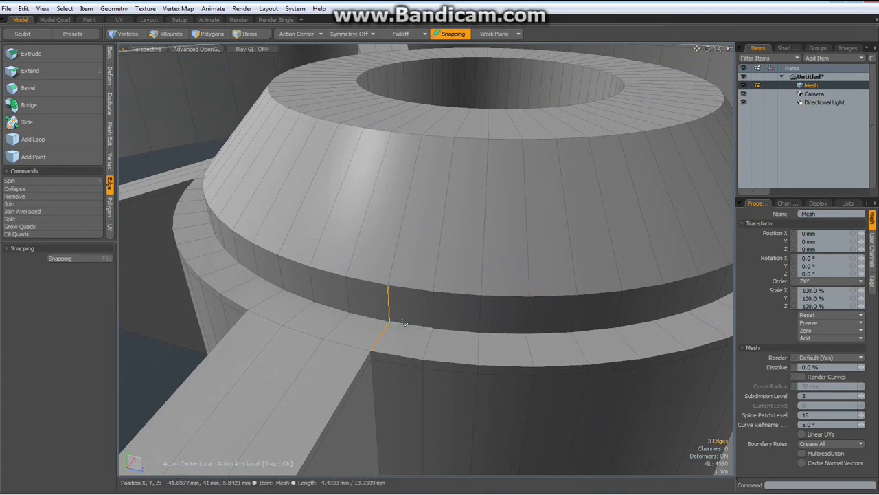
{"action": "key", "text": "alt+c"}
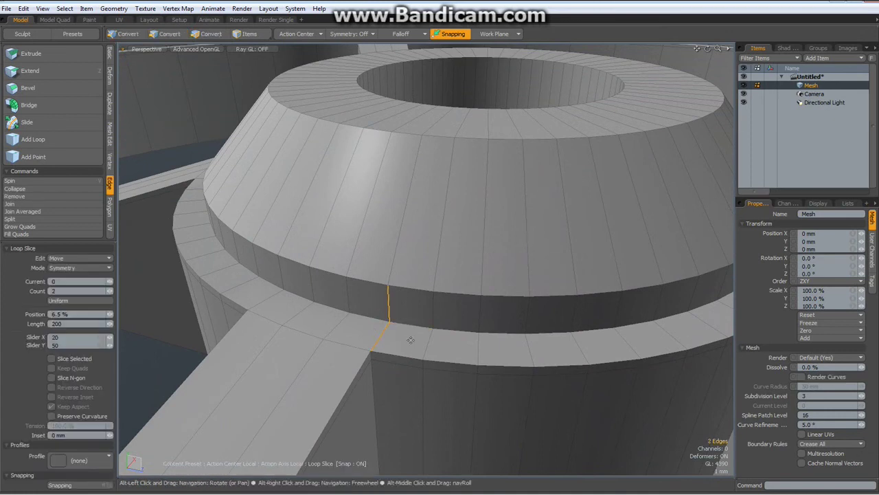
{"action": "key", "text": "space"}
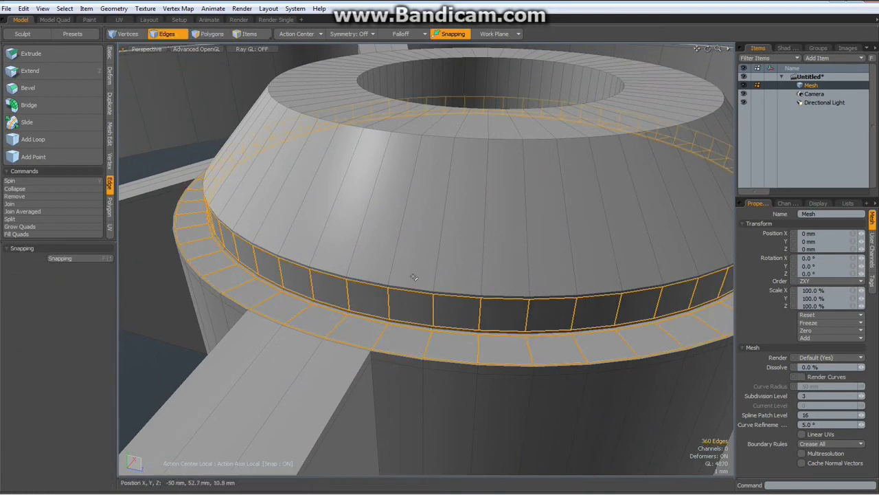
- Loop-slice the hub's slanted conical face with two symmetric loops at Position 2.5 %
{"action": "left_click", "coordinate": [409, 206]}
{"action": "key", "text": "alt+c"}
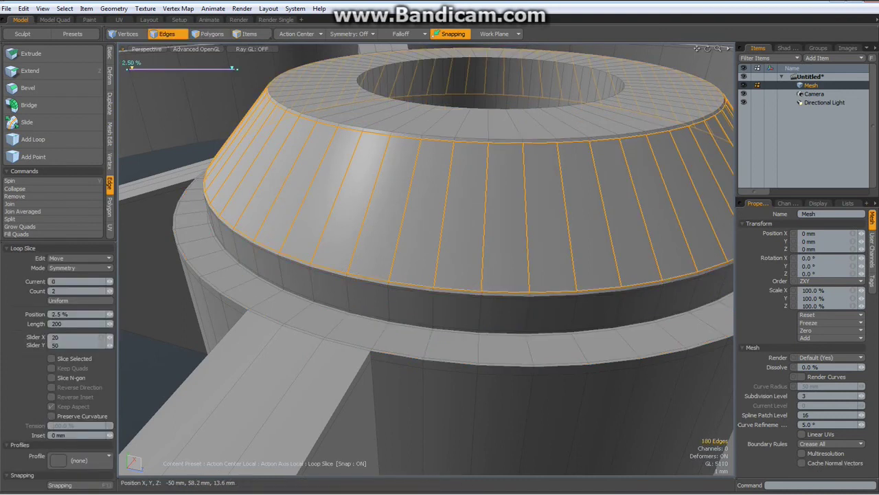
{"action": "key", "text": "space"}
- Loop-slice the hub's flat top ring around the bore with two symmetric loops at Position 2.5 %
{"action": "left_click_drag", "start_coordinate": [506, 88], "coordinate": [148, 420], "text": "alt"}
{"action": "left_click", "coordinate": [302, 302]}
{"action": "key", "text": "alt+c"}
{"action": "left_click", "coordinate": [314, 310]}
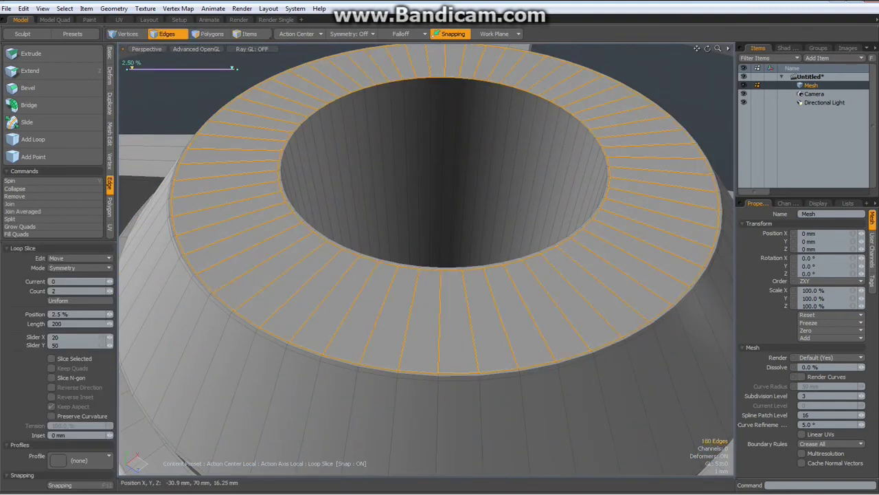
{"action": "key", "text": "space"}
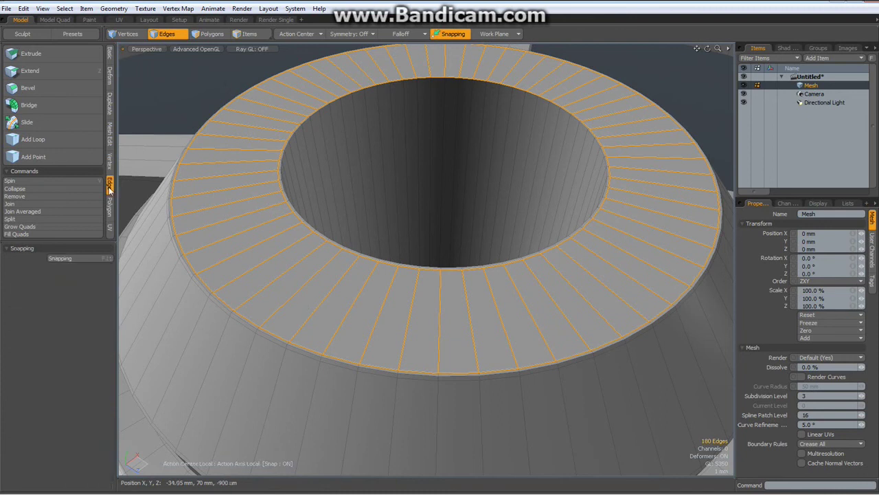
- Insert a supporting loop on the bore's inner wall just below its upper rim with Add Loop, and clear the selection
{"action": "left_click", "coordinate": [30, 140]}
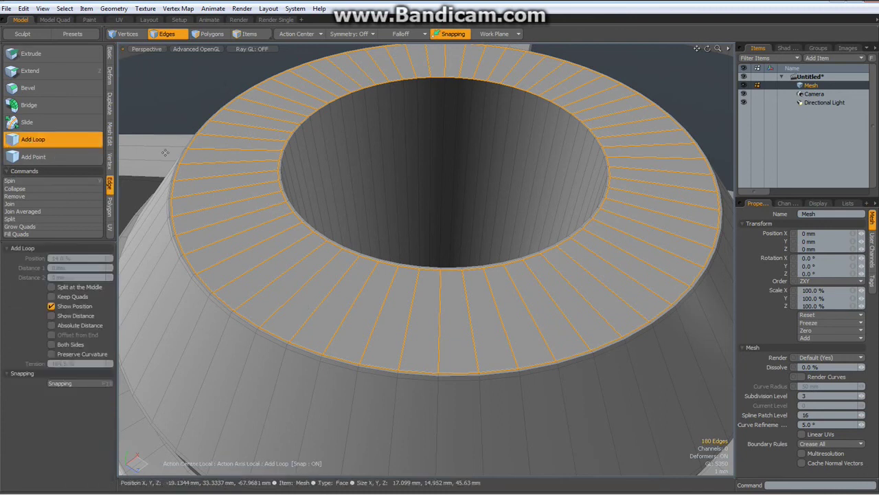
{"action": "left_click", "coordinate": [364, 97]}
{"action": "left_click_drag", "start_coordinate": [364, 97], "coordinate": [364, 91]}
{"action": "key", "text": "space"}
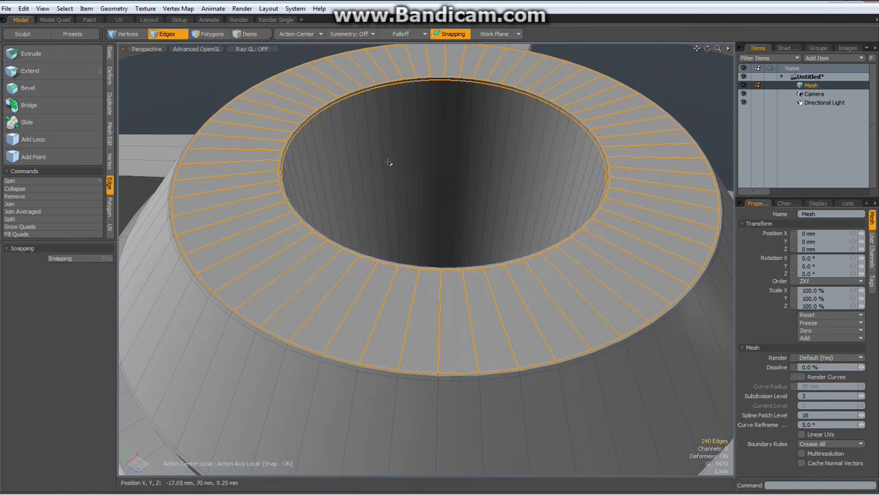
{"action": "scroll", "coordinate": [388, 163], "scroll_direction": "down", "scroll_amount": 5}
{"action": "left_click", "coordinate": [607, 322]}
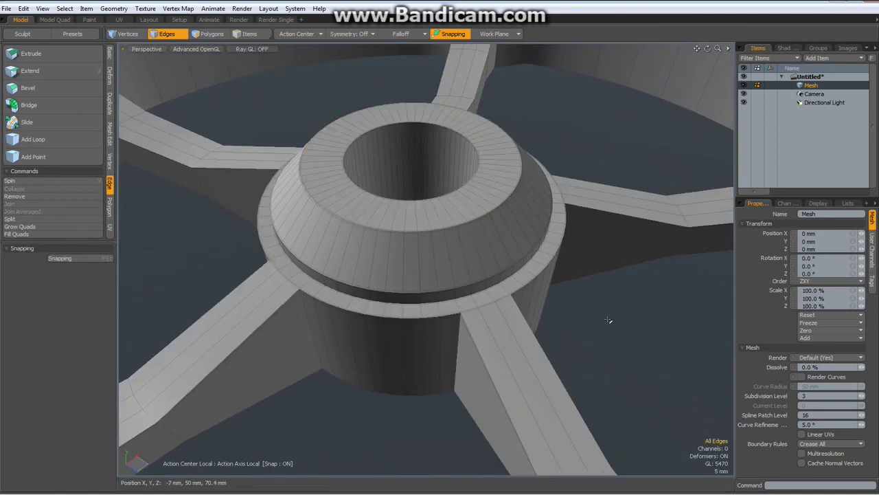
- In the Right view, select all edges along the gear's underside and the bore's lower end, excluding the raised spoke arcs
{"action": "key", "text": "KP_3"}
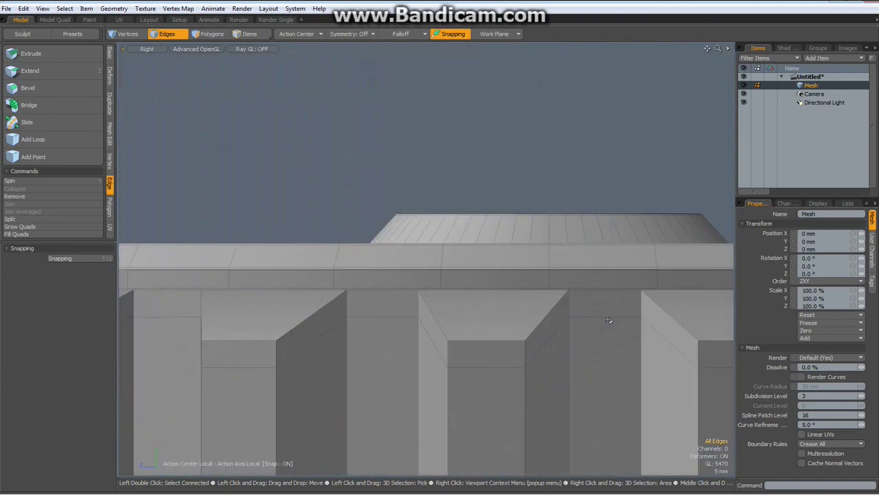
{"action": "key", "text": "a"}
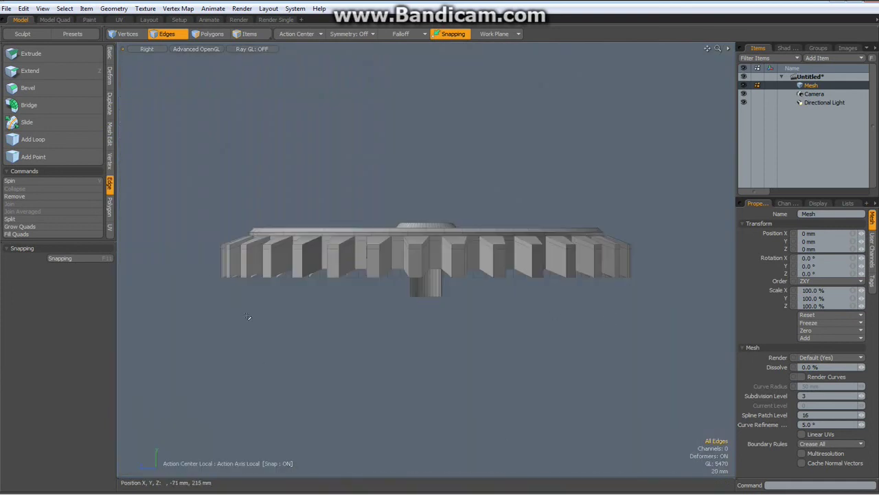
{"action": "right_click_drag", "start_coordinate": [199, 253], "coordinate": [702, 320]}
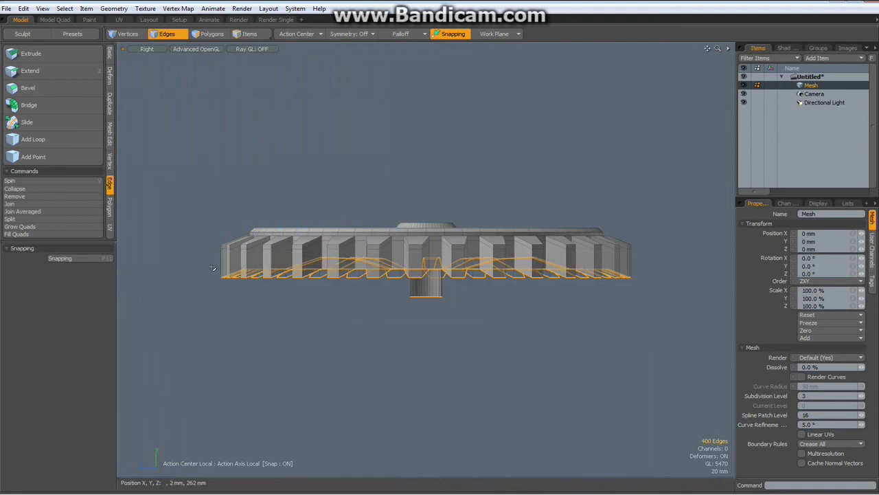
{"action": "right_click_drag", "start_coordinate": [213, 268], "coordinate": [661, 337], "text": "ctrl"}
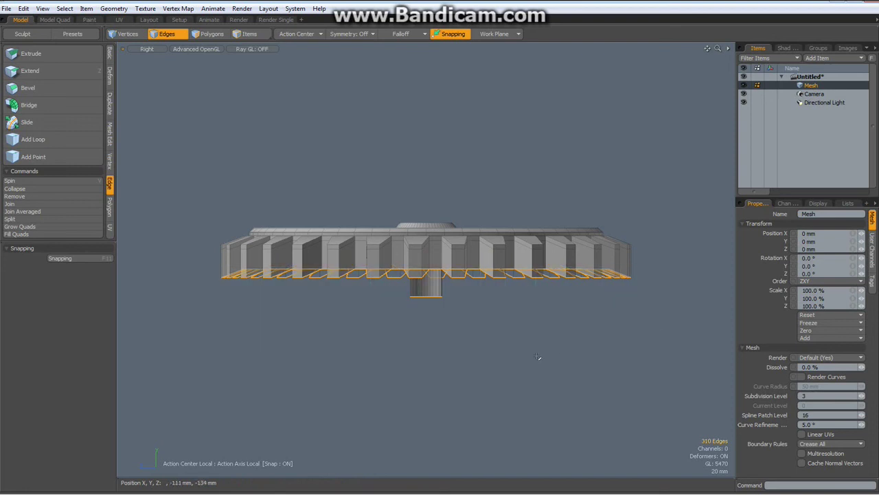
- Flatten the selected bottom edges by setting their vertex position on the Y axis to 0 mm
{"action": "left_click", "coordinate": [109, 161]}
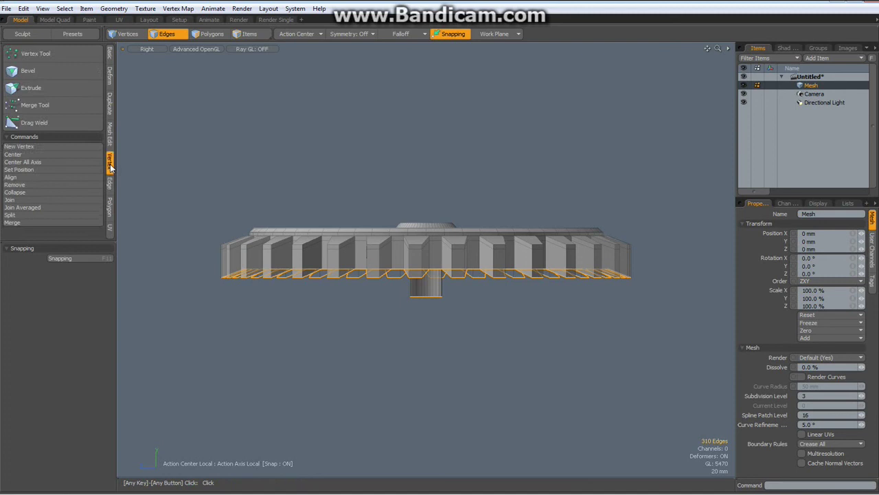
{"action": "left_click", "coordinate": [25, 169]}
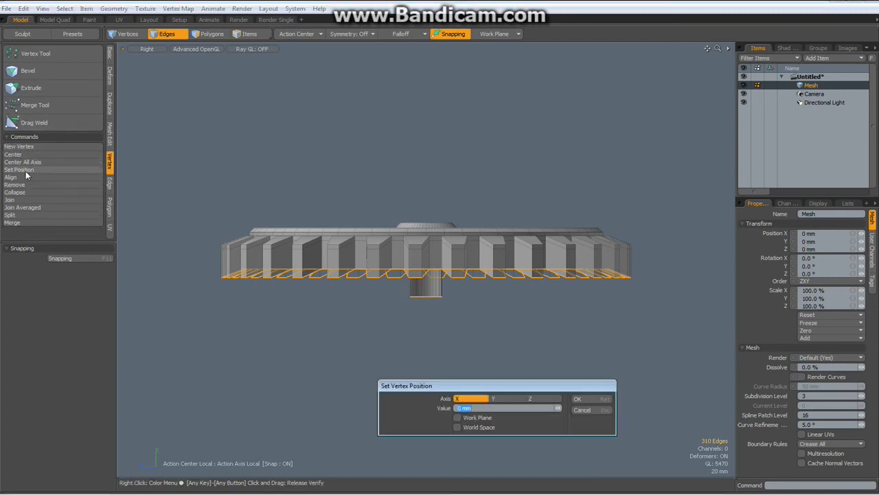
{"action": "left_click", "coordinate": [502, 399]}
{"action": "left_click", "coordinate": [580, 399]}
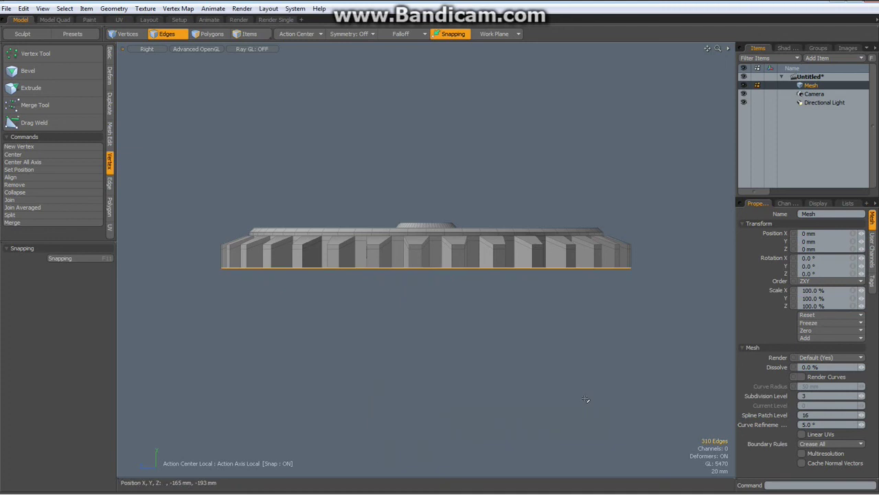
- Switch to Polygons mode with nothing selected and mirror the whole gear across the Y axis at center 0 mm with merged vertices
{"action": "key", "text": "3"}
{"action": "left_click", "coordinate": [424, 330]}
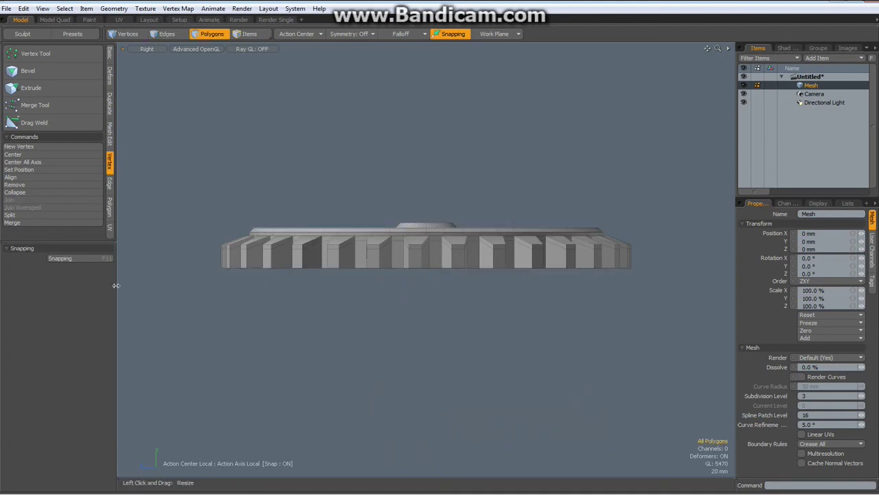
{"action": "left_click", "coordinate": [110, 103]}
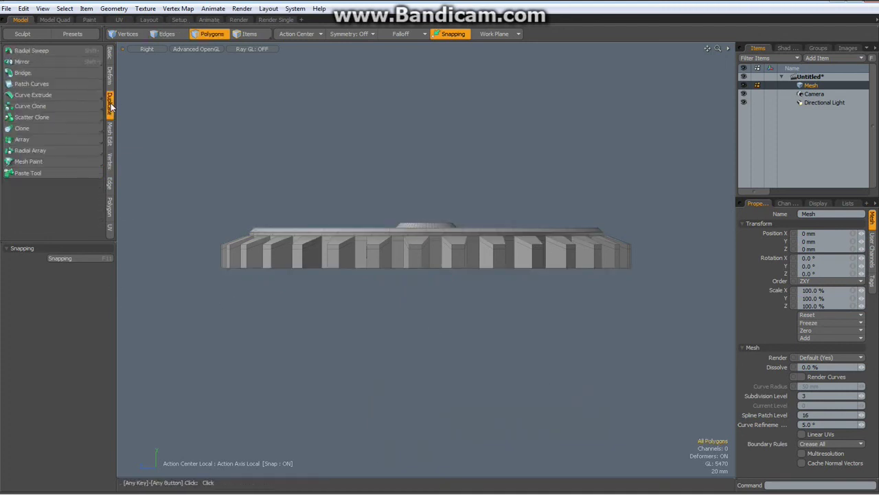
{"action": "left_click", "coordinate": [31, 62]}
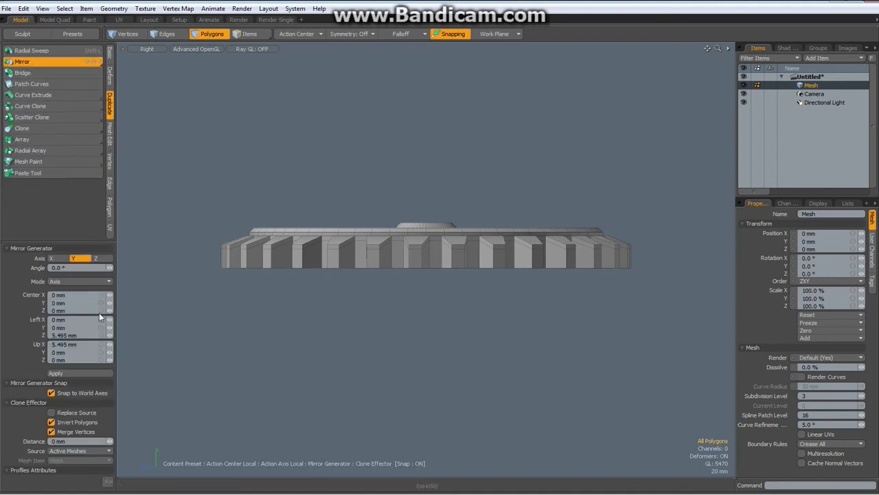
{"action": "left_click", "coordinate": [69, 375]}
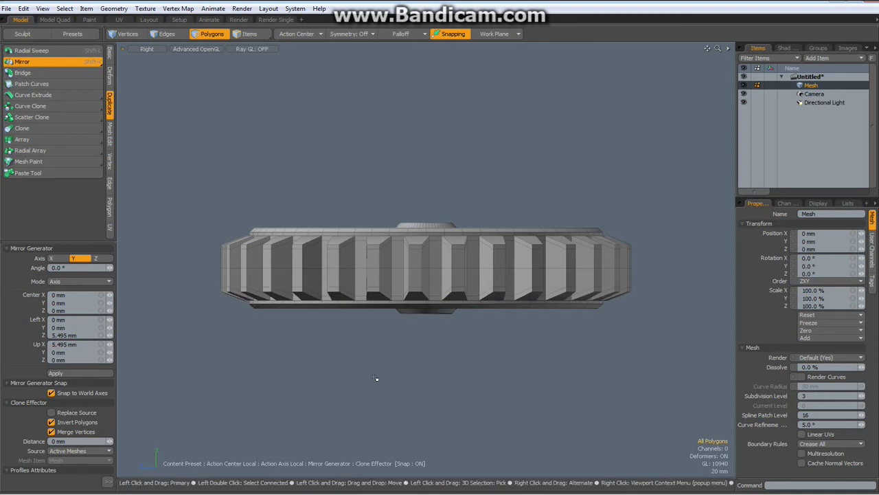
- Finish the mirror and delete the edge loop running around the teeth at the gear's mid-height seam
{"action": "key", "text": "space"}
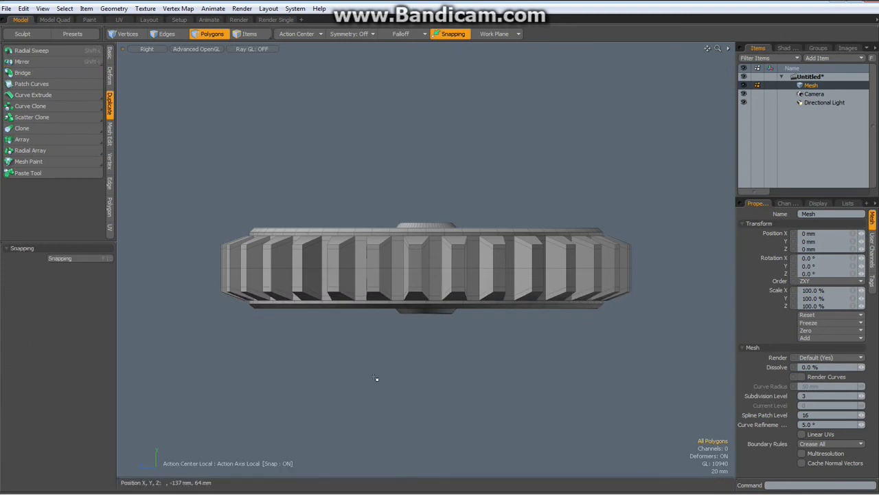
{"action": "key", "text": "2"}
{"action": "double_click", "coordinate": [397, 267]}
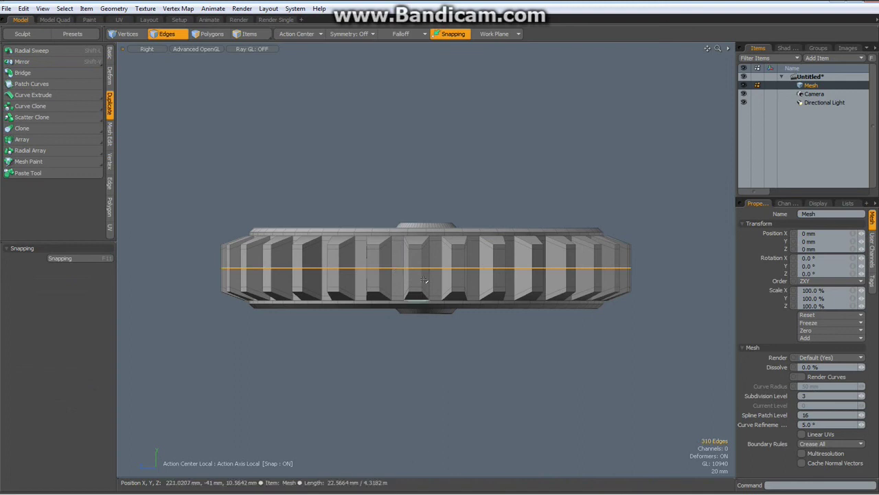
{"action": "double_click", "coordinate": [434, 269]}
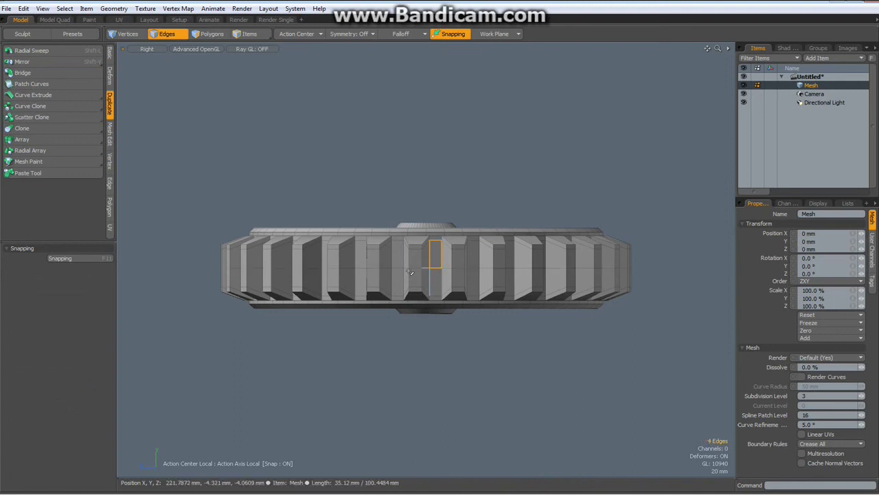
{"action": "double_click", "coordinate": [415, 269]}
{"action": "left_click", "coordinate": [415, 268]}
{"action": "double_click", "coordinate": [415, 268]}
{"action": "key", "text": "BackSpace"}
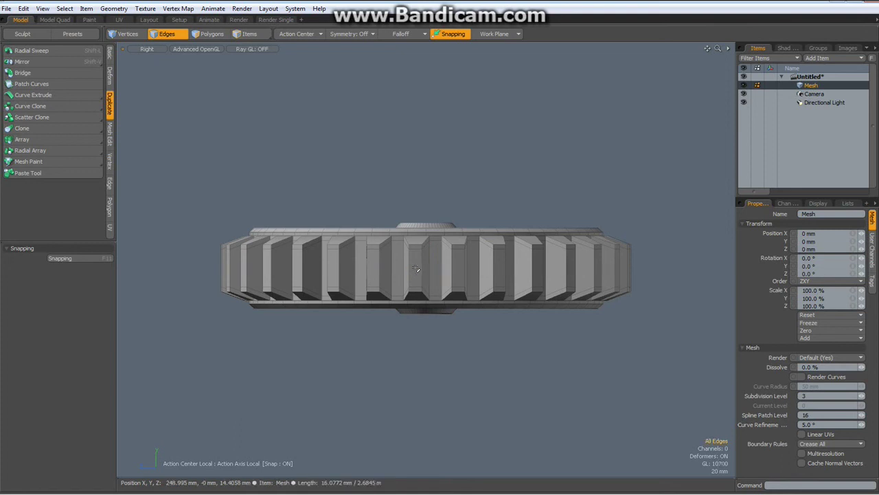
- In the Perspective view, select the edge loop at mid-height on the bore's inner wall and delete it
{"action": "key", "text": "ctrl+space"}
{"action": "left_click", "coordinate": [531, 133]}
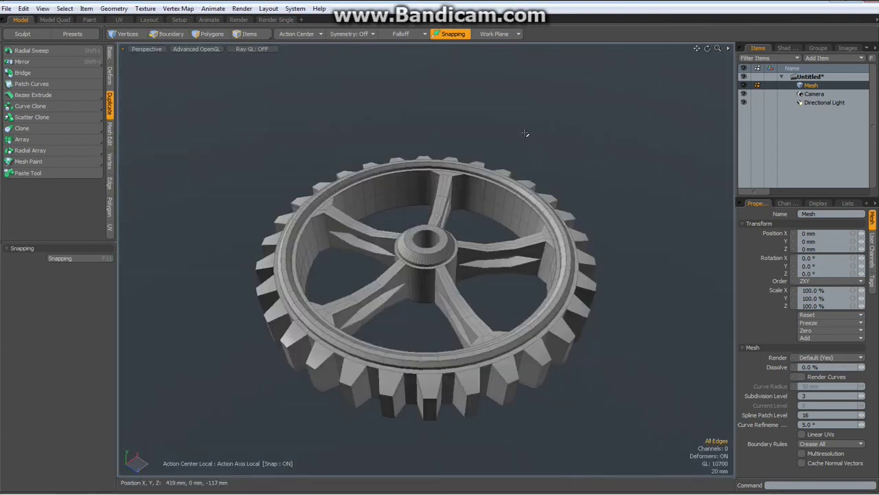
{"action": "left_click_drag", "start_coordinate": [454, 167], "coordinate": [449, 180], "text": "alt"}
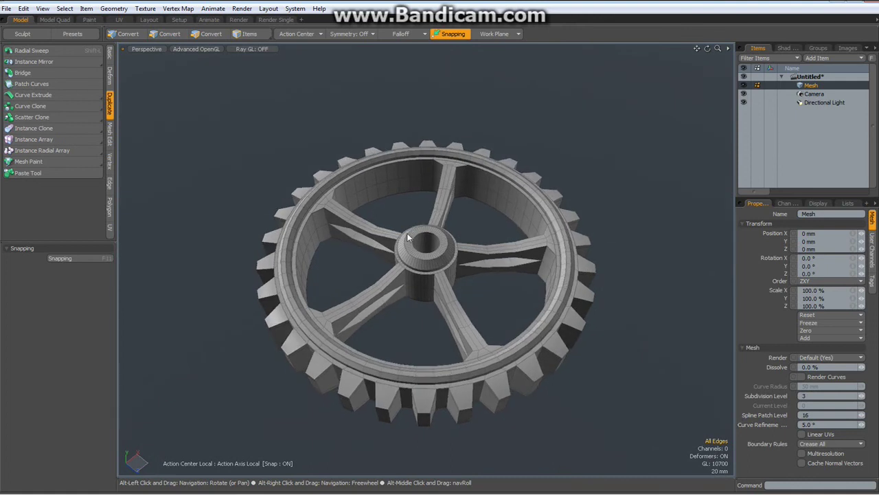
{"action": "scroll", "coordinate": [408, 234], "scroll_direction": "up", "scroll_amount": 6}
{"action": "left_click_drag", "start_coordinate": [478, 300], "coordinate": [475, 319], "text": "alt"}
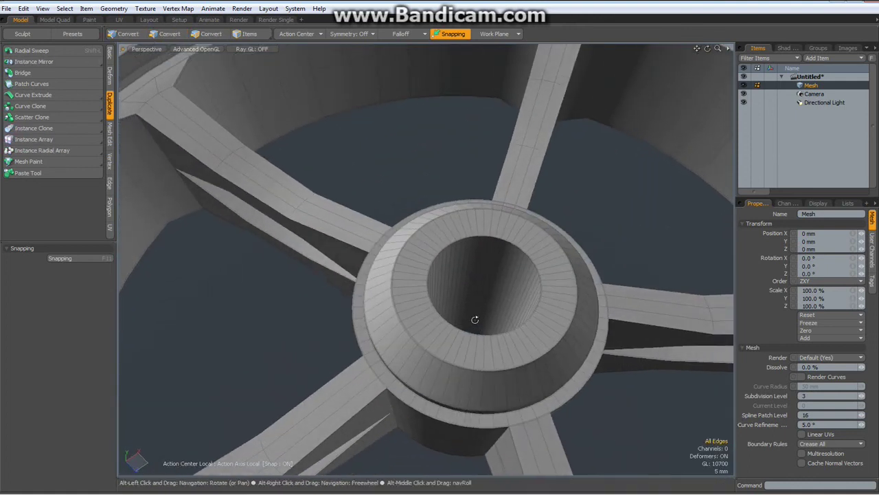
{"action": "scroll", "coordinate": [475, 319], "scroll_direction": "up", "scroll_amount": 5}
{"action": "scroll", "coordinate": [492, 318], "scroll_direction": "down", "scroll_amount": 1}
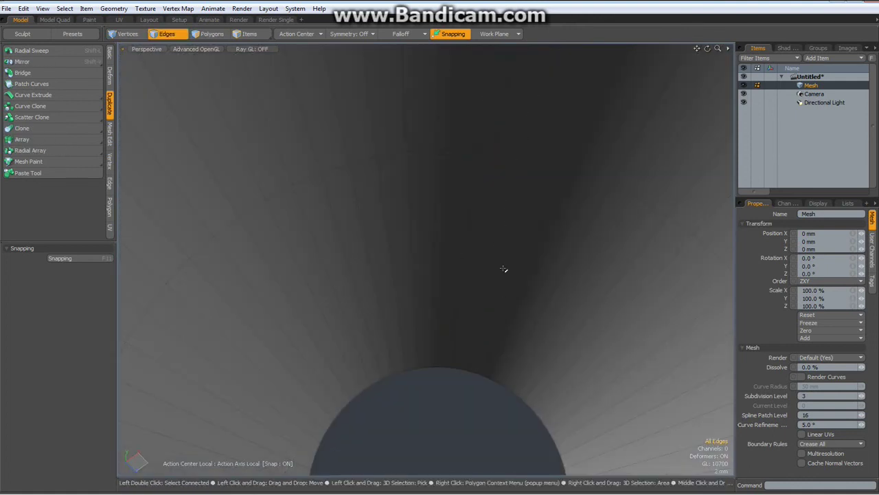
{"action": "double_click", "coordinate": [420, 151]}
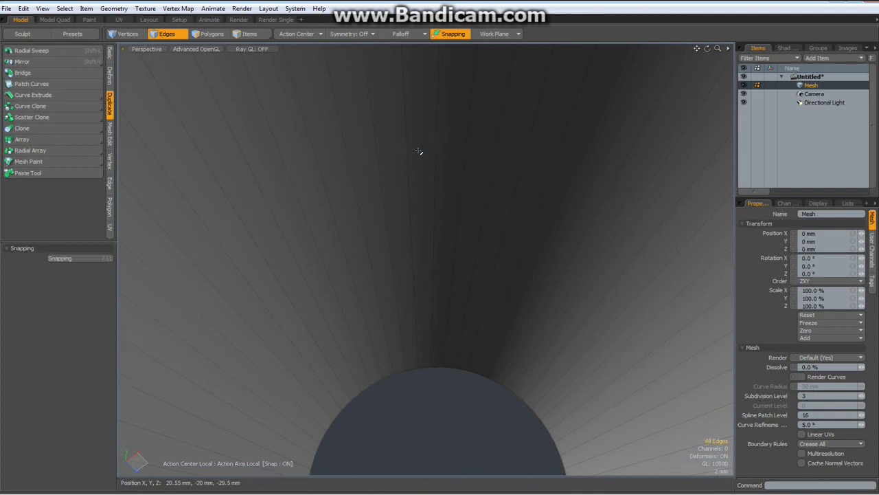
- Turn on subdivision smoothing for the whole gear mesh and view it from a lower angle
{"action": "scroll", "coordinate": [420, 165], "scroll_direction": "down", "scroll_amount": 8}
{"action": "left_click_drag", "start_coordinate": [421, 172], "coordinate": [395, 294], "text": "alt"}
{"action": "scroll", "coordinate": [394, 294], "scroll_direction": "down", "scroll_amount": 4}
{"action": "scroll", "coordinate": [394, 293], "scroll_direction": "up", "scroll_amount": 1}
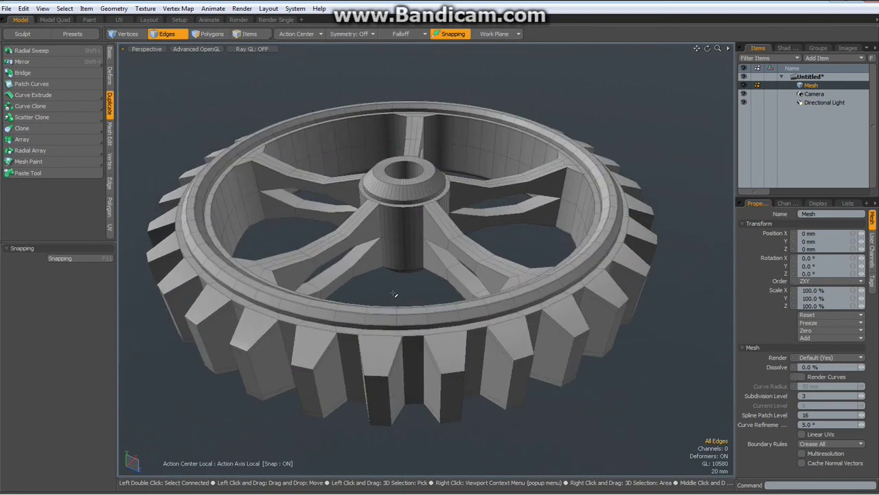
{"action": "key", "text": "Tab"}
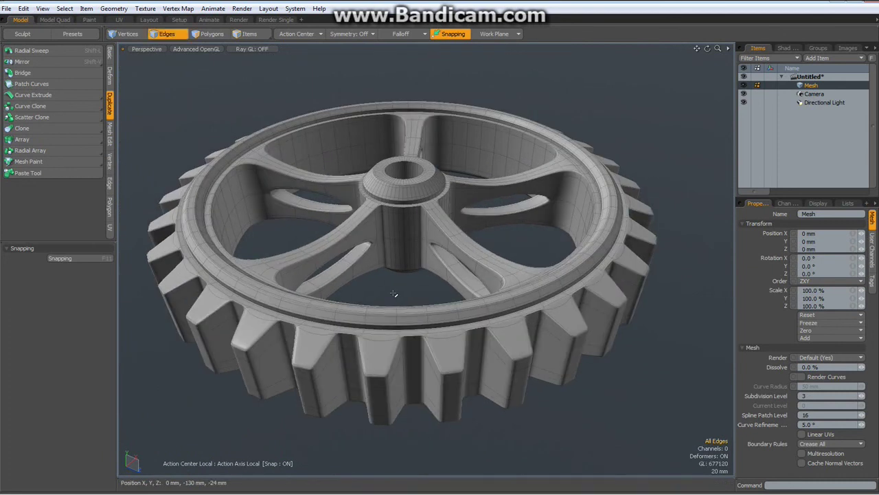
{"action": "left_click_drag", "start_coordinate": [402, 293], "coordinate": [401, 268], "text": "alt"}
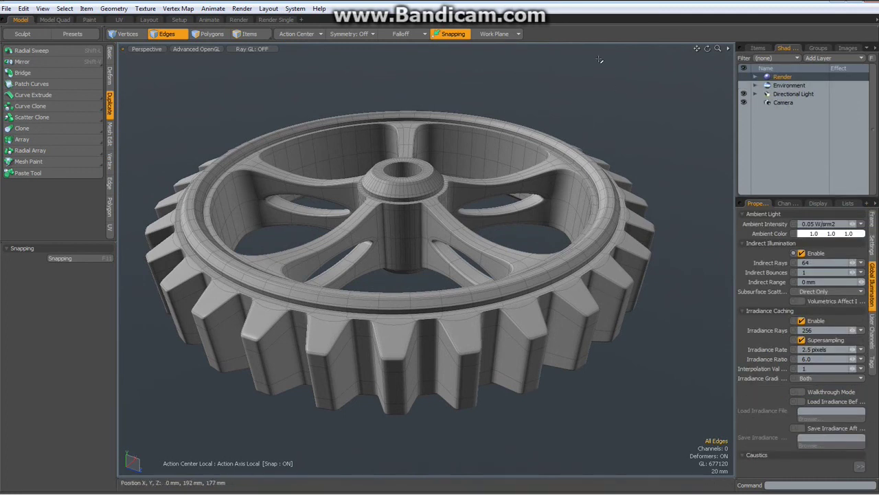
- In the Render layout, apply the Matte Copper material preset to the gear and render the current frame
{"action": "left_click", "coordinate": [238, 20]}
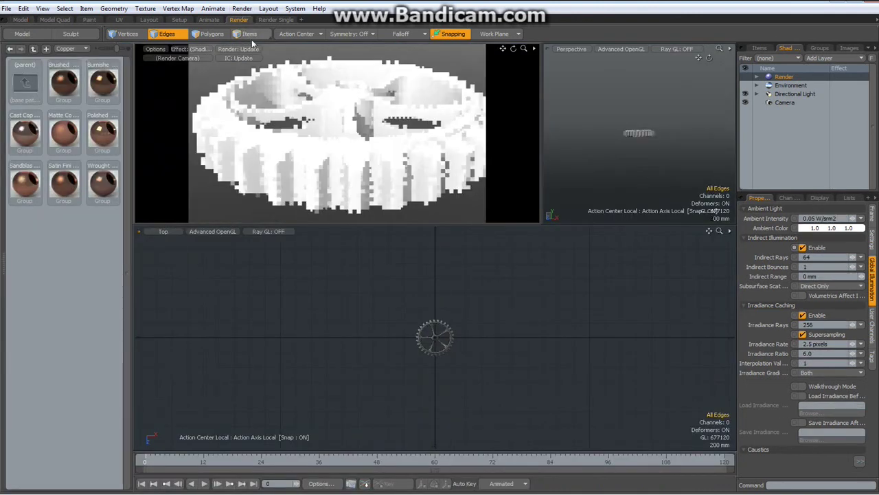
{"action": "left_click_drag", "start_coordinate": [57, 133], "coordinate": [92, 128]}
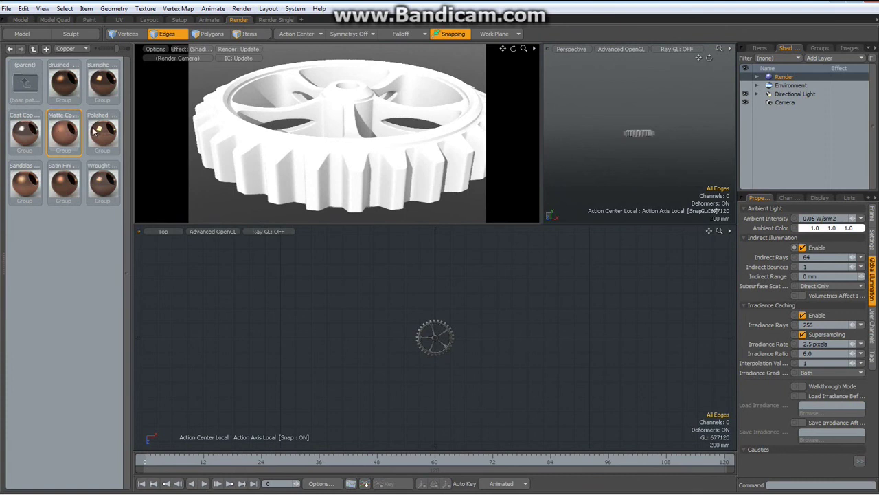
{"action": "left_click_drag", "start_coordinate": [317, 134], "coordinate": [316, 134]}
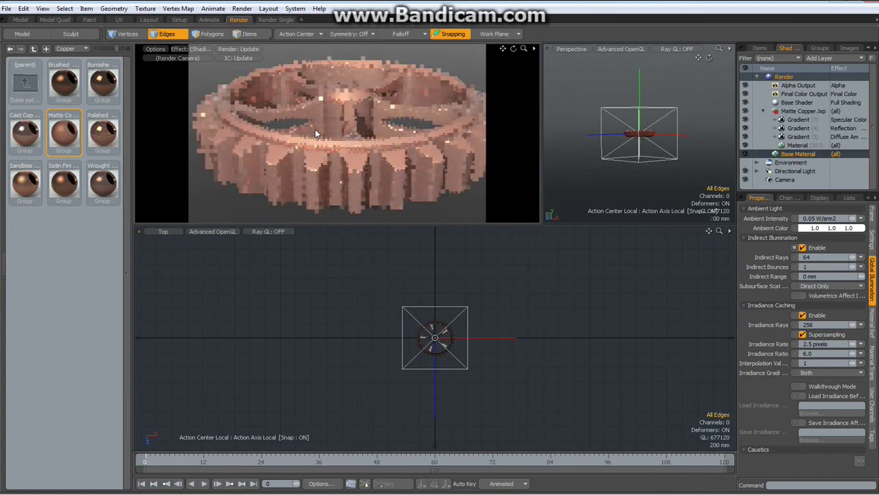
{"action": "key", "text": "F9"}
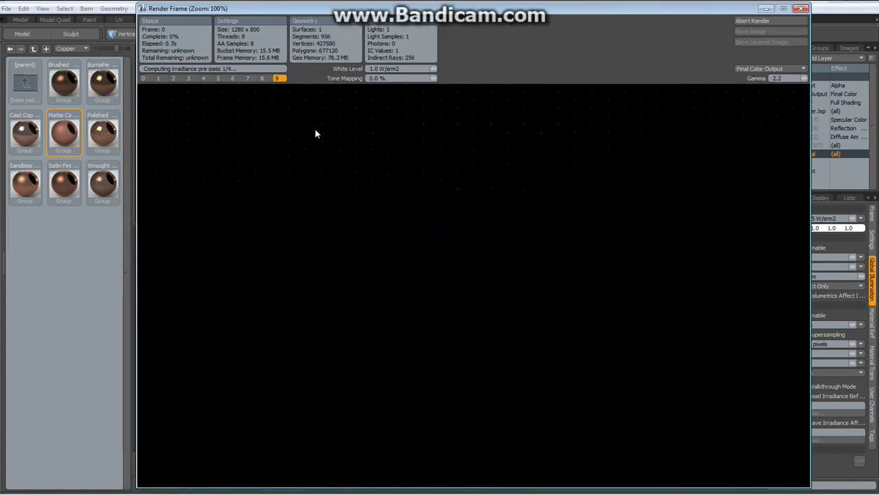